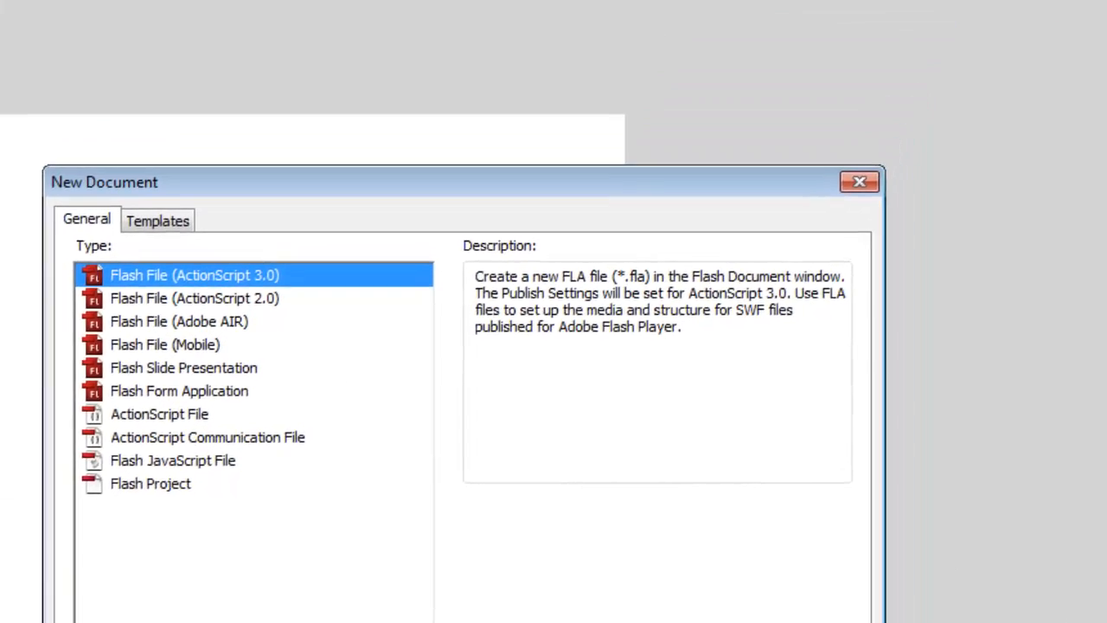
# Step: Create a new Flash File (ActionScript 3.0) document and set the stage magnification to 180%
pyautogui.press('Return')
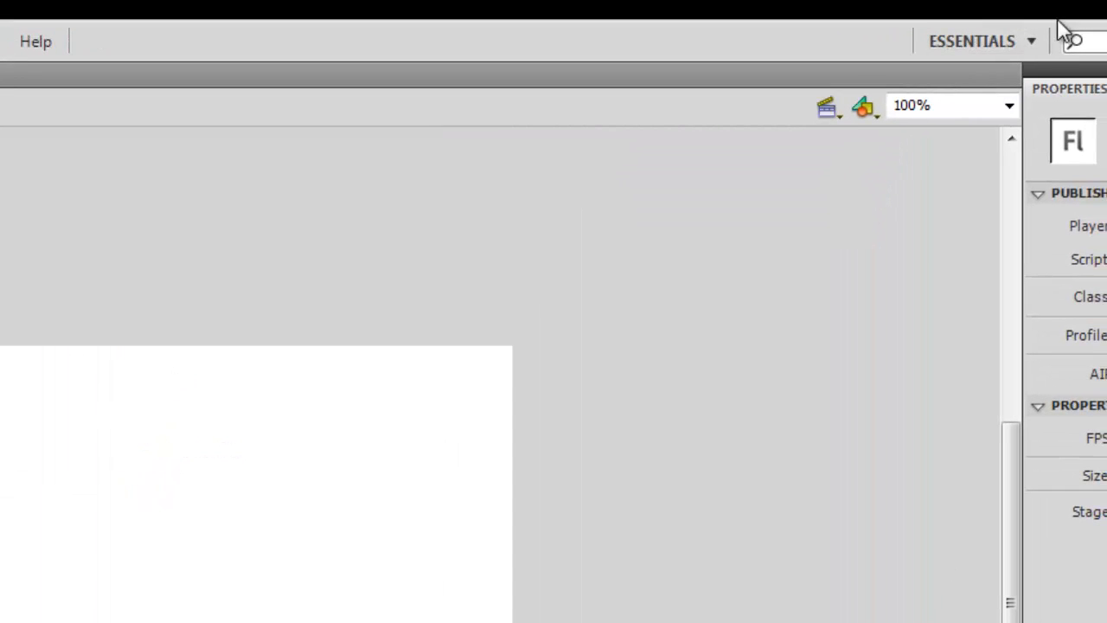
pyautogui.click(940, 106)
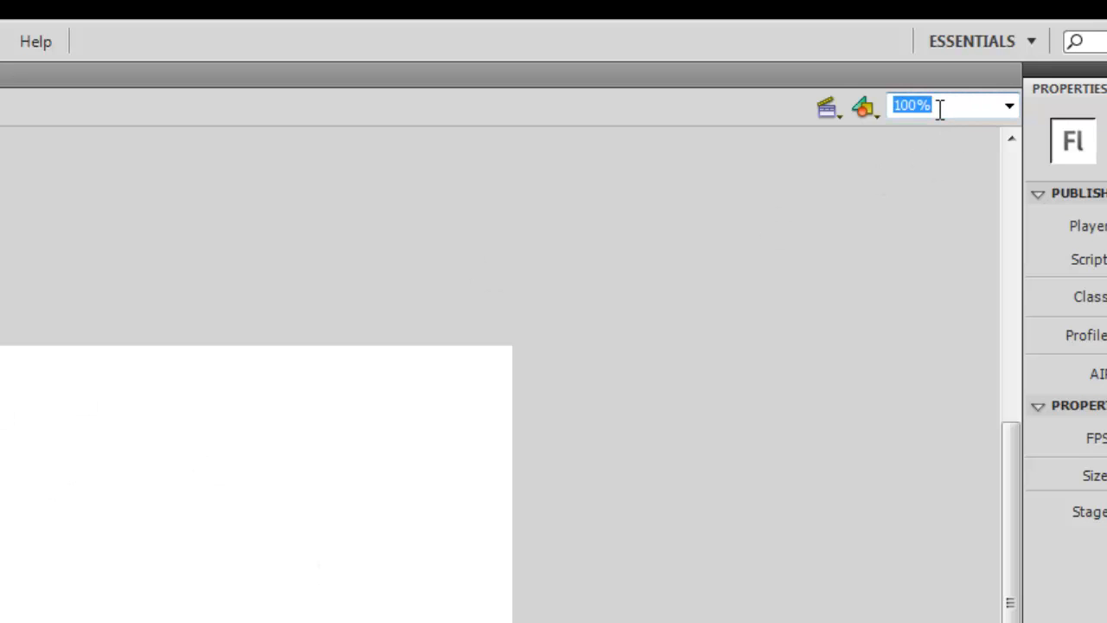
pyautogui.write('180')
pyautogui.press('Return')
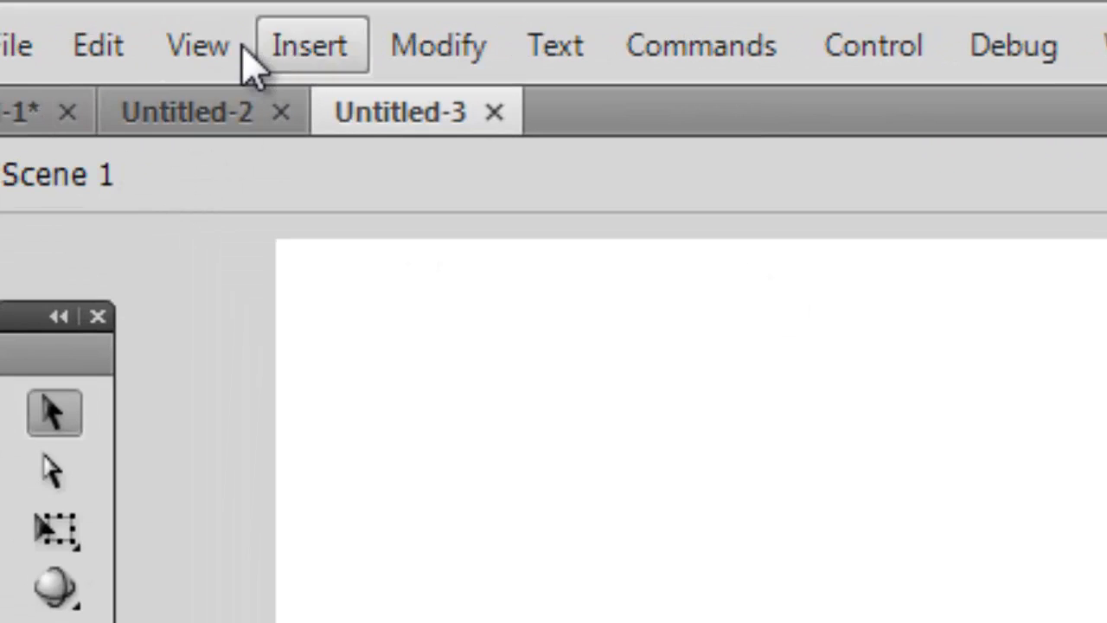
# Step: Show the grid on the stage
pyautogui.click(197, 48)
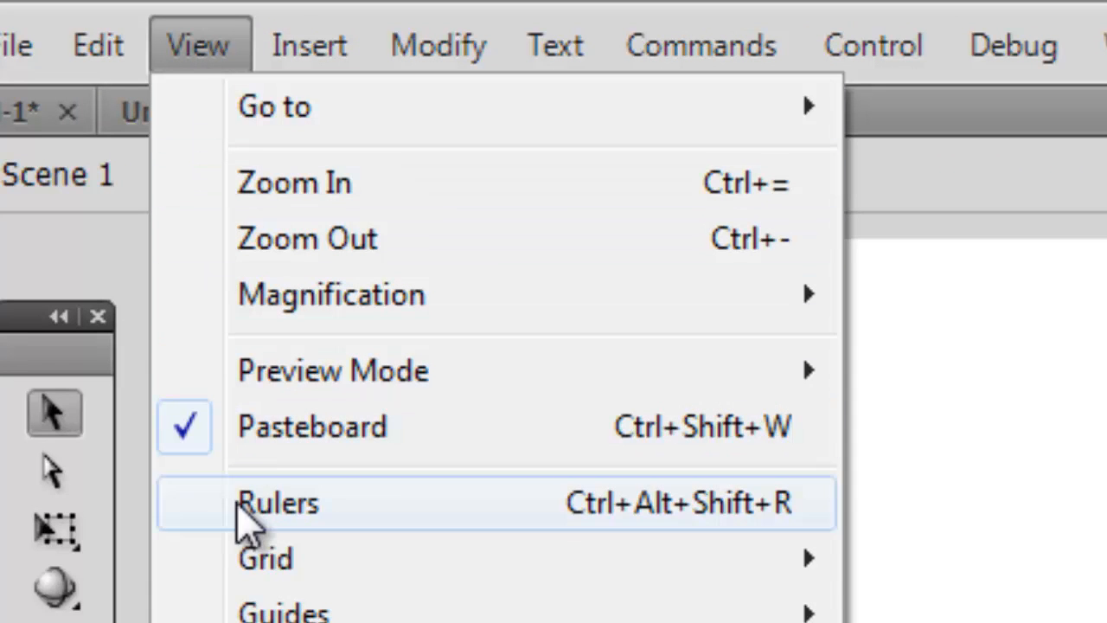
pyautogui.moveTo(260, 587)
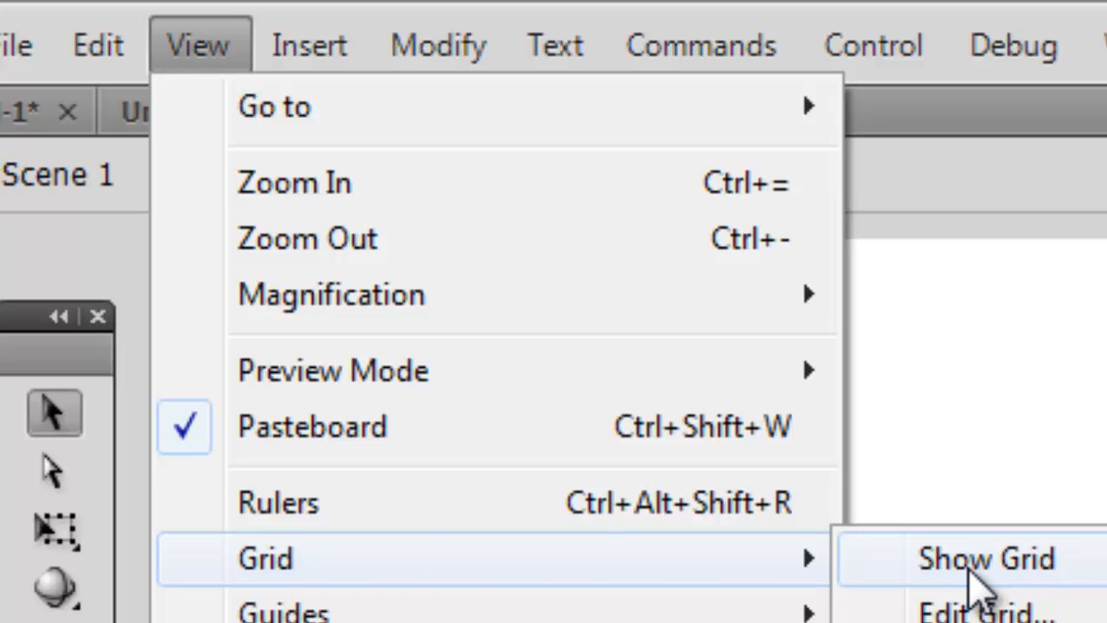
pyautogui.click(980, 592)
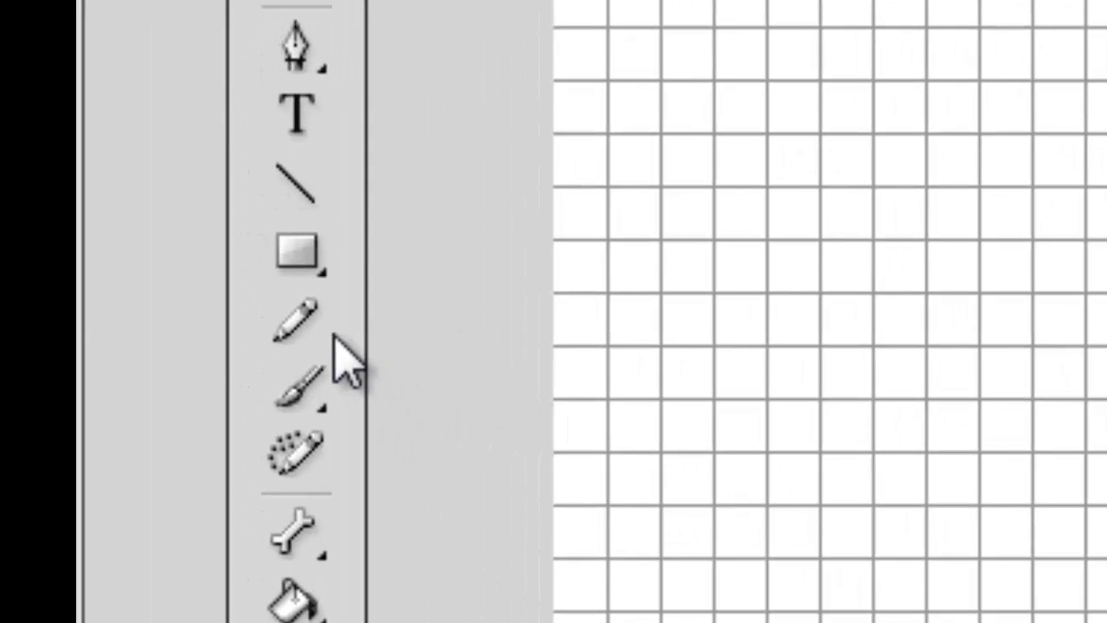
# Step: Set up the Pencil tool with stroke colour #003333 and a stroke height of 4
pyautogui.click(307, 327)
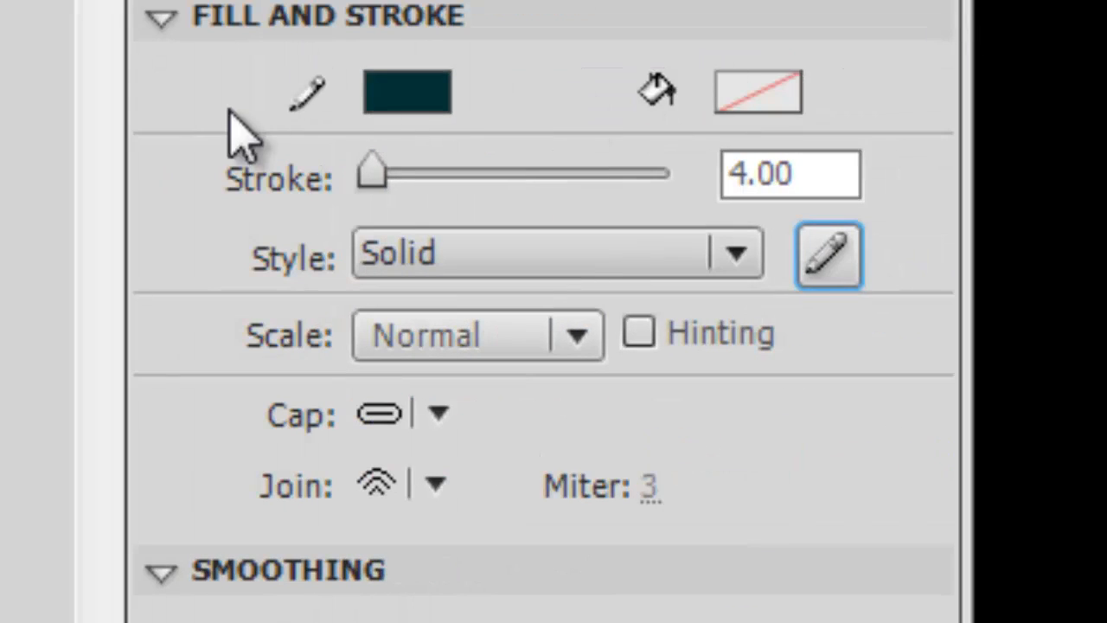
pyautogui.click(389, 95)
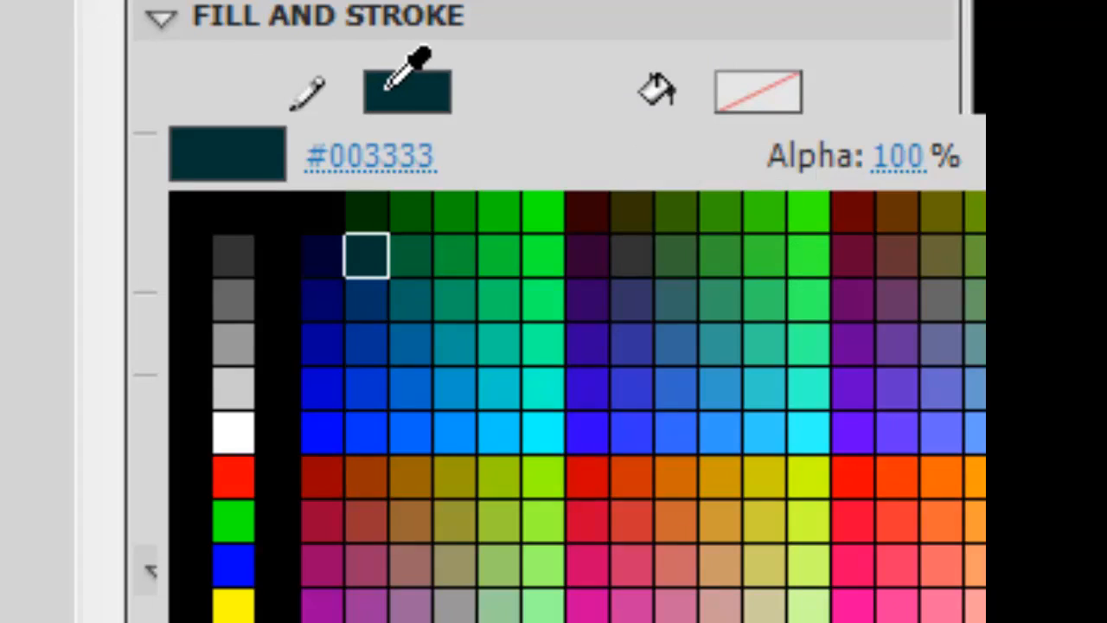
pyautogui.click(386, 90)
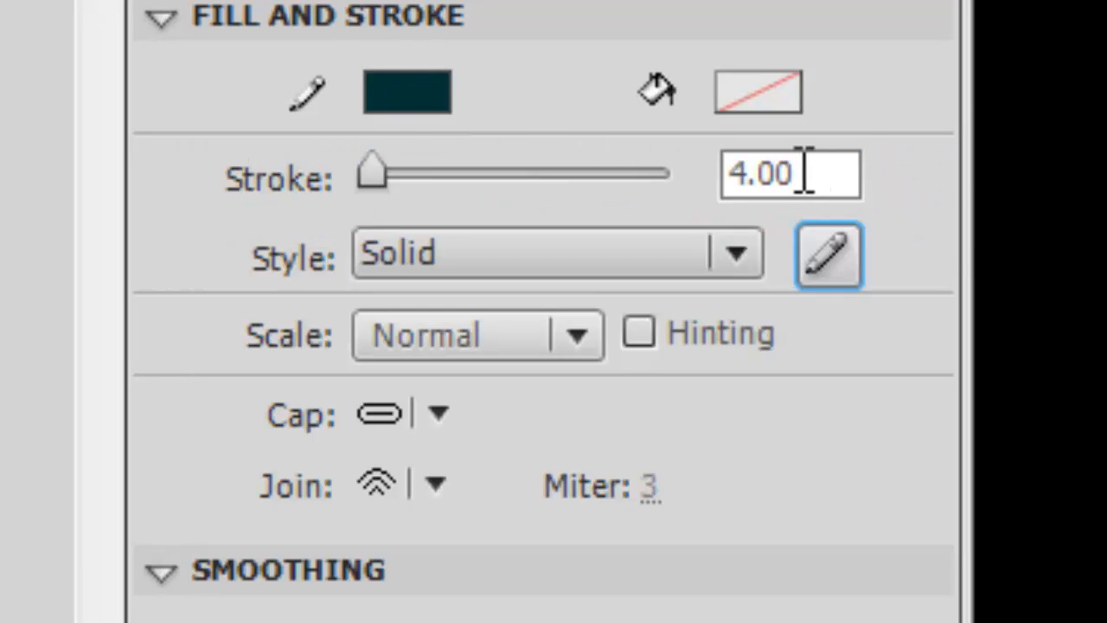
pyautogui.moveTo(803, 173); pyautogui.dragTo(534, 178)
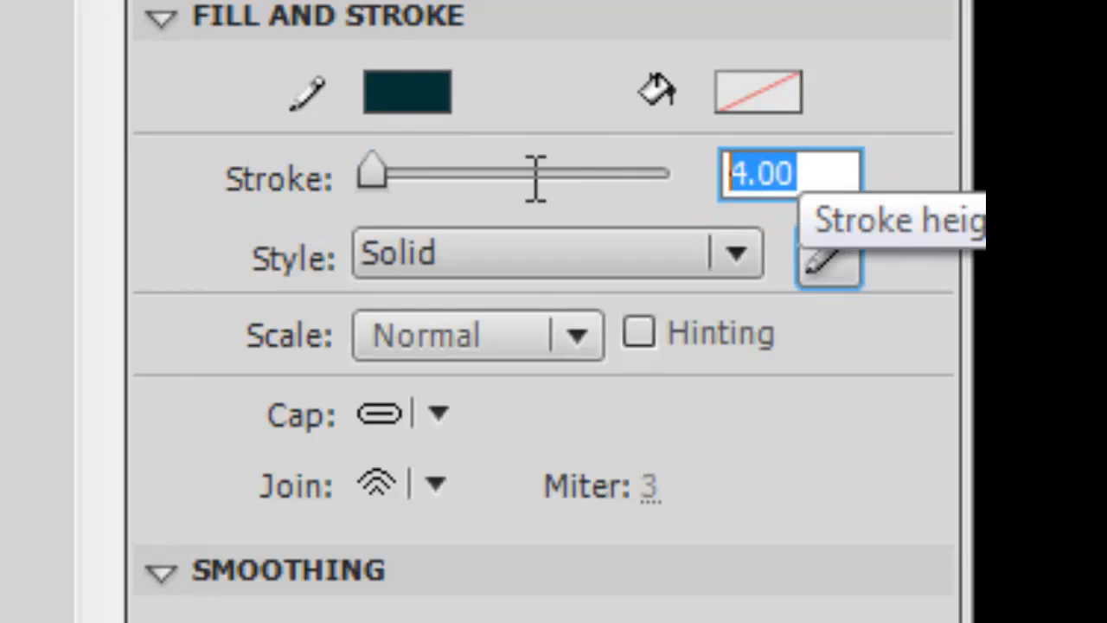
pyautogui.write('4')
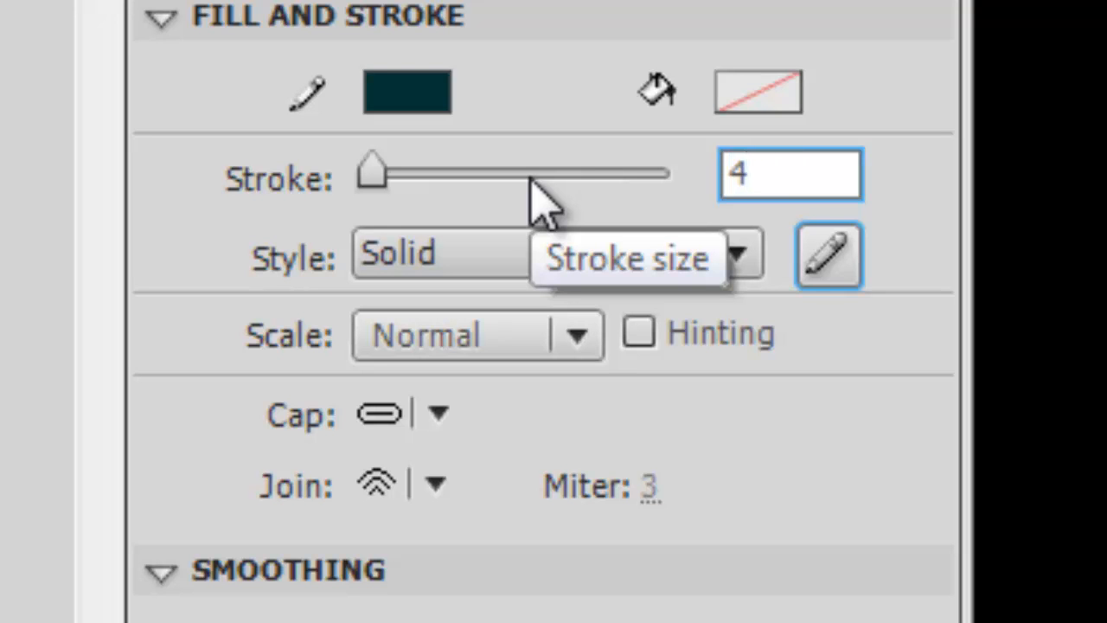
pyautogui.press('Return')
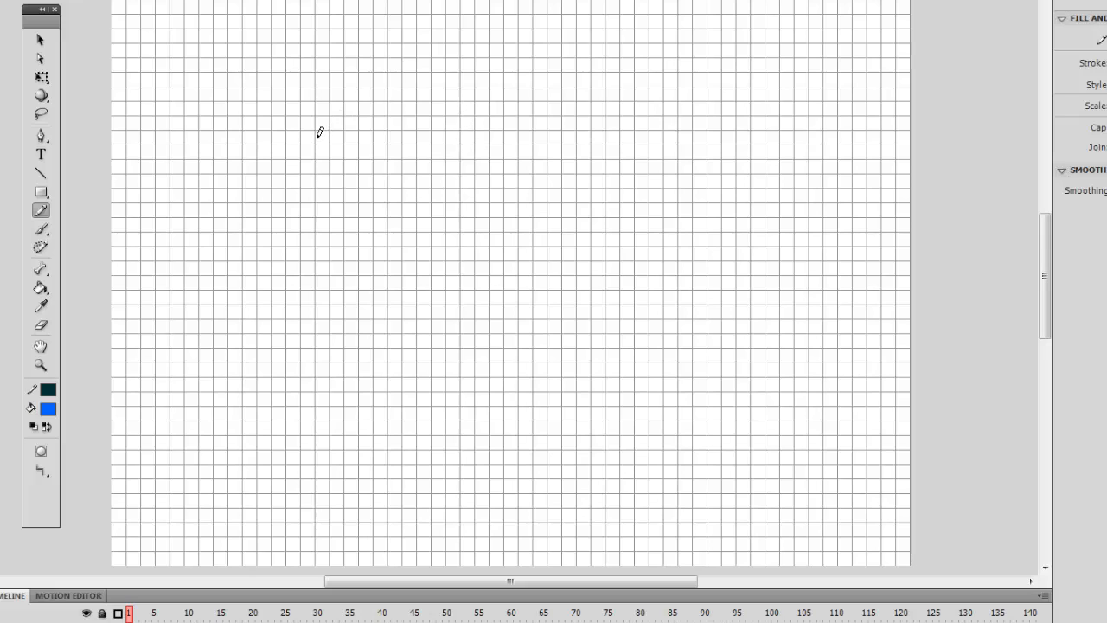
# Step: Draw a slanted torso line for the stick figure and an oval head at its upper end
pyautogui.moveTo(319, 137); pyautogui.dragTo(399, 337)
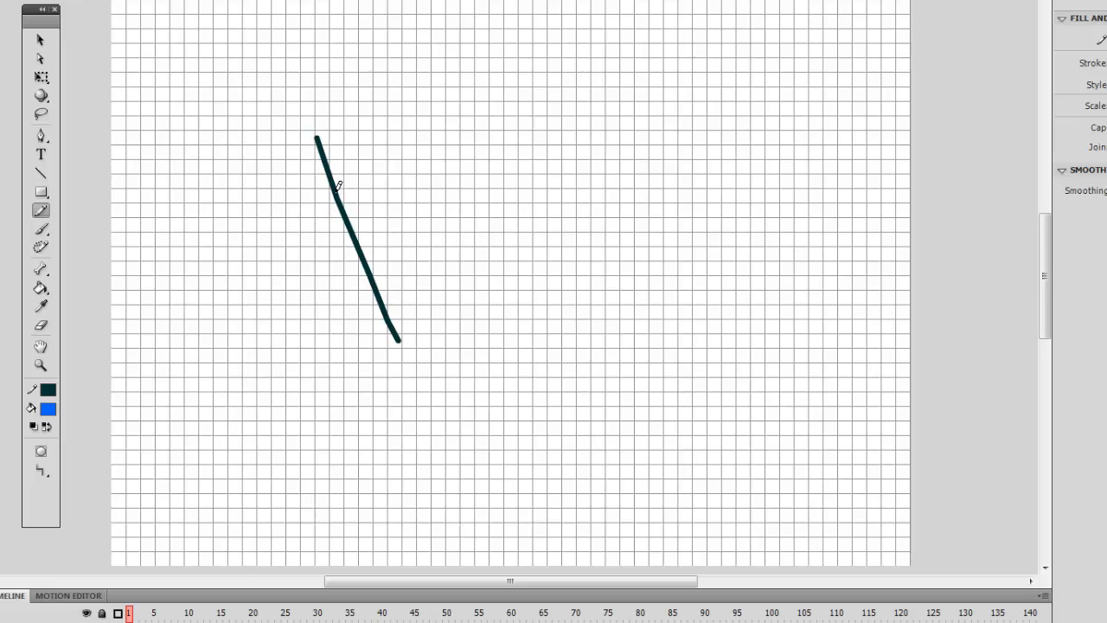
pyautogui.moveTo(318, 136)
pyautogui.mouseDown()
pyautogui.moveTo(328, 114)
pyautogui.moveTo(320, 81)
pyautogui.moveTo(292, 69)
pyautogui.moveTo(276, 92)
pyautogui.moveTo(287, 121)
pyautogui.moveTo(320, 131)
pyautogui.mouseUp()
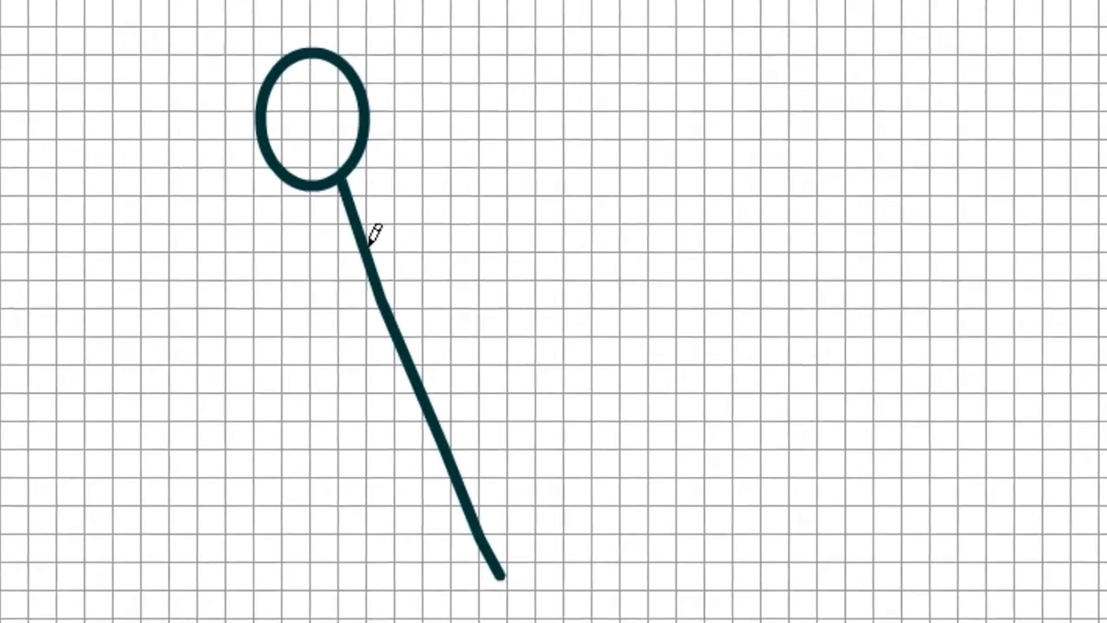
pyautogui.moveTo(331, 170); pyautogui.dragTo(353, 155)
pyautogui.moveTo(433, 232); pyautogui.dragTo(495, 213)
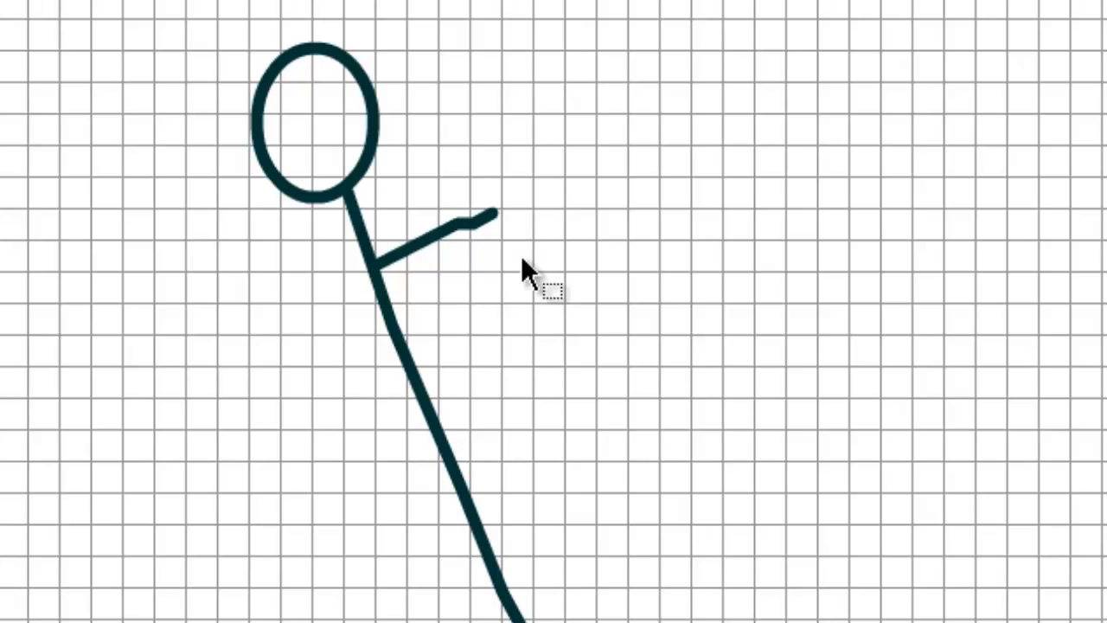
pyautogui.hotkey('ctrl', 'z')
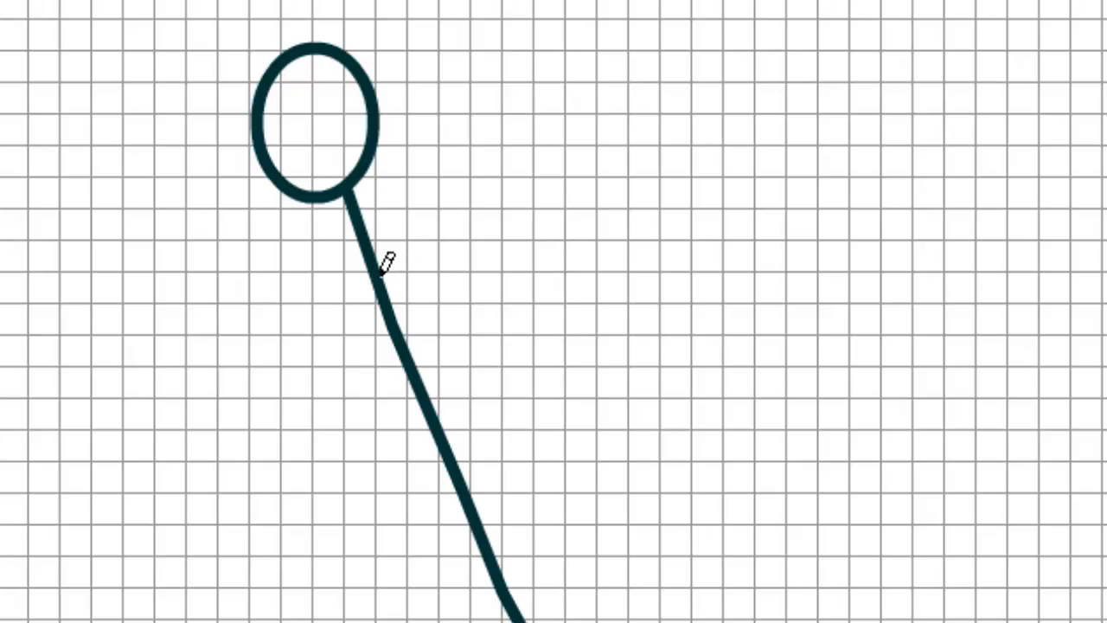
# Step: Draw two bent arms from the upper torso, the right one with its forearm hanging down and the left one with its forearm raised
pyautogui.moveTo(381, 274); pyautogui.dragTo(538, 228)
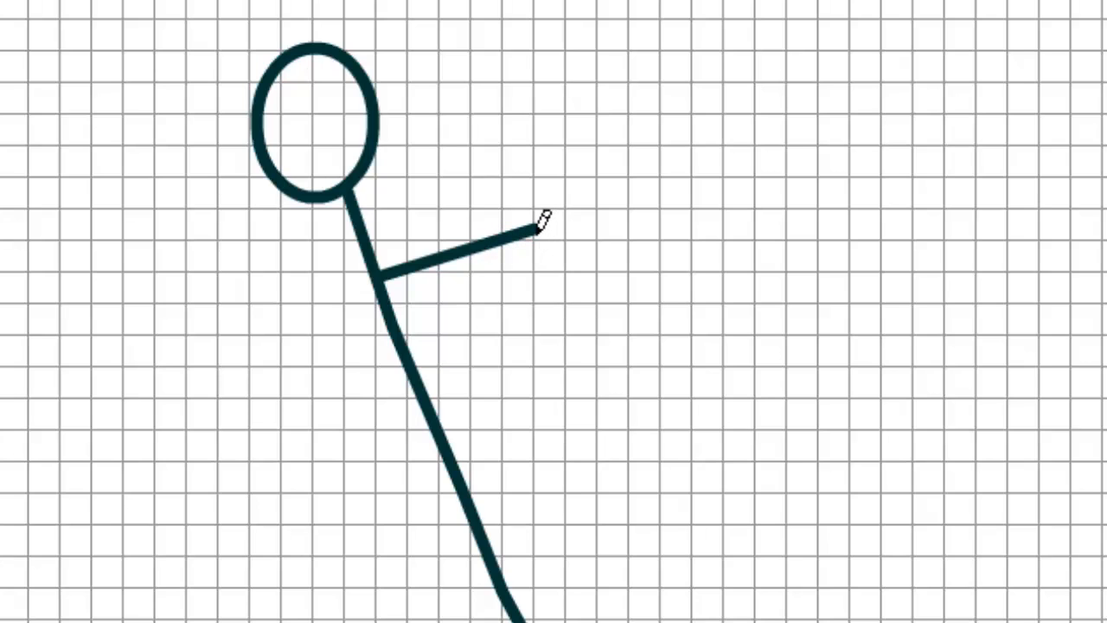
pyautogui.moveTo(537, 229); pyautogui.dragTo(550, 339)
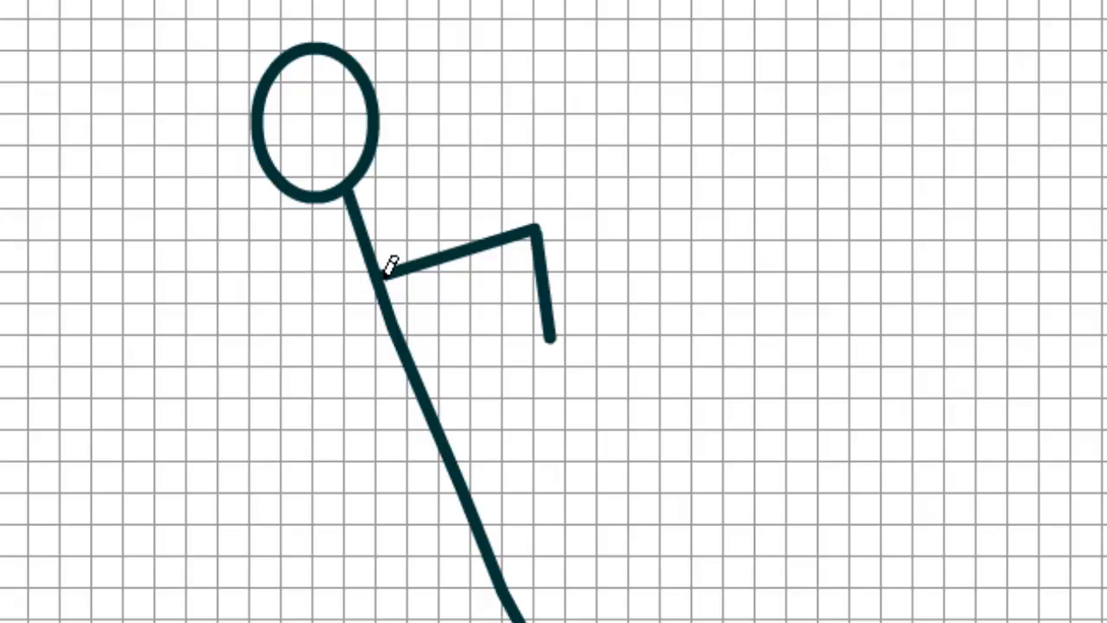
pyautogui.moveTo(379, 281); pyautogui.dragTo(273, 385)
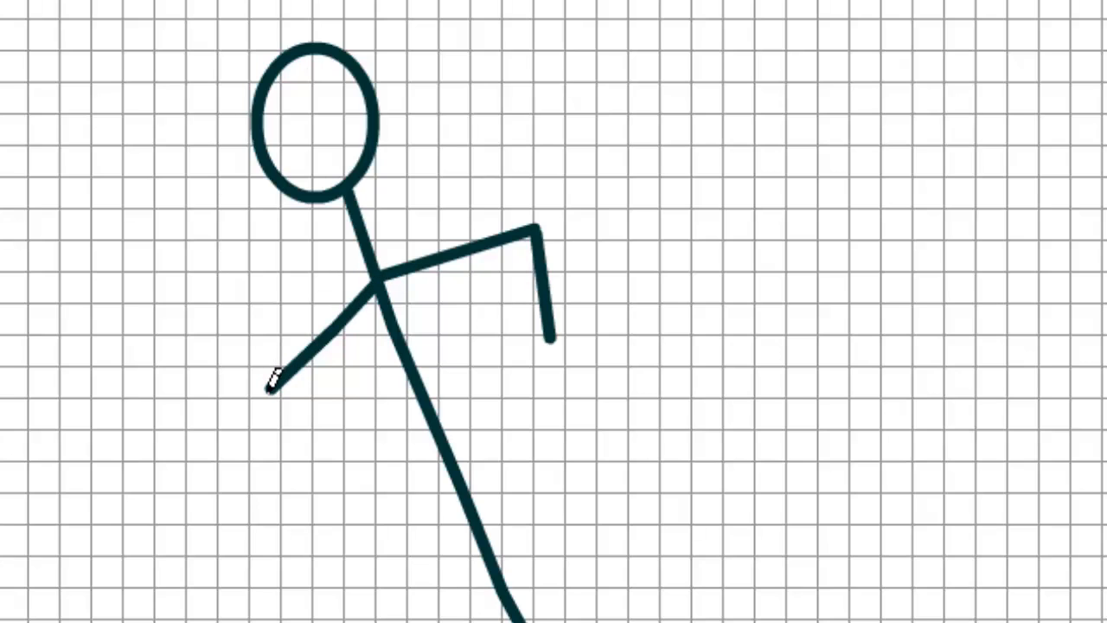
pyautogui.moveTo(270, 387); pyautogui.dragTo(190, 315)
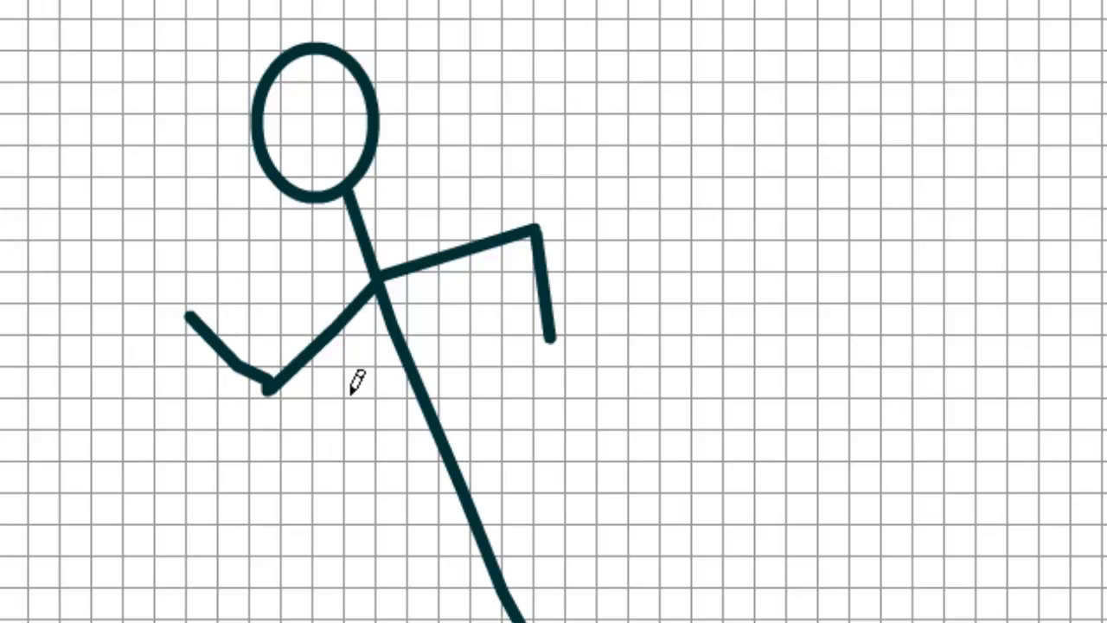
pyautogui.hotkey('ctrl', 'z')
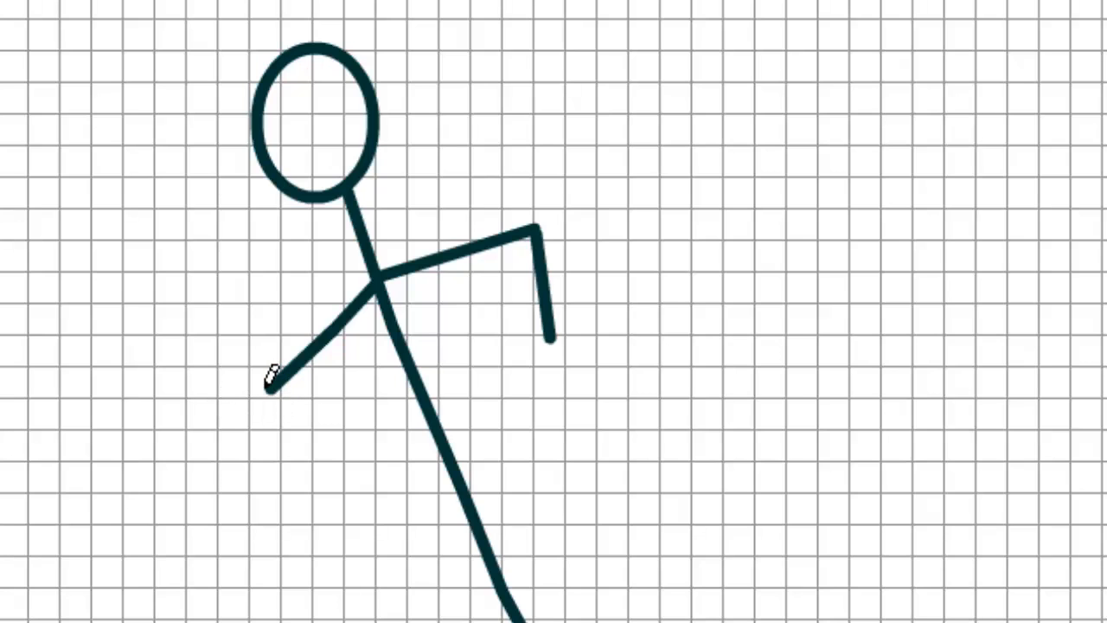
pyautogui.moveTo(267, 389); pyautogui.dragTo(176, 317)
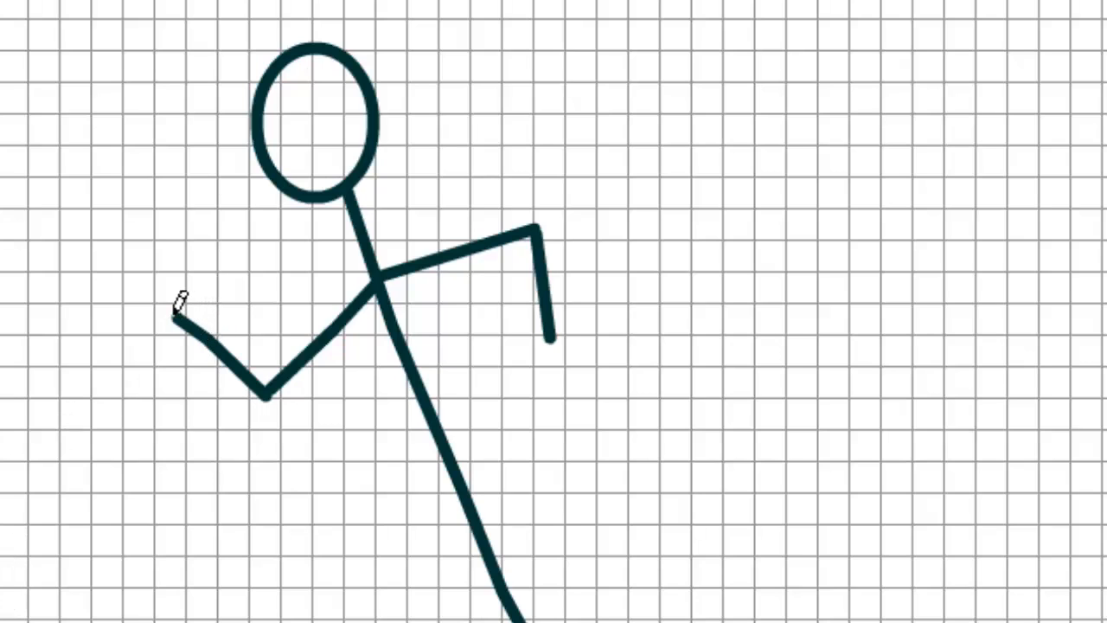
# Step: Draw a small round hand at the end of each forearm
pyautogui.moveTo(176, 316)
pyautogui.mouseDown()
pyautogui.moveTo(198, 285)
pyautogui.moveTo(167, 263)
pyautogui.moveTo(141, 272)
pyautogui.moveTo(138, 295)
pyautogui.moveTo(173, 311)
pyautogui.mouseUp()
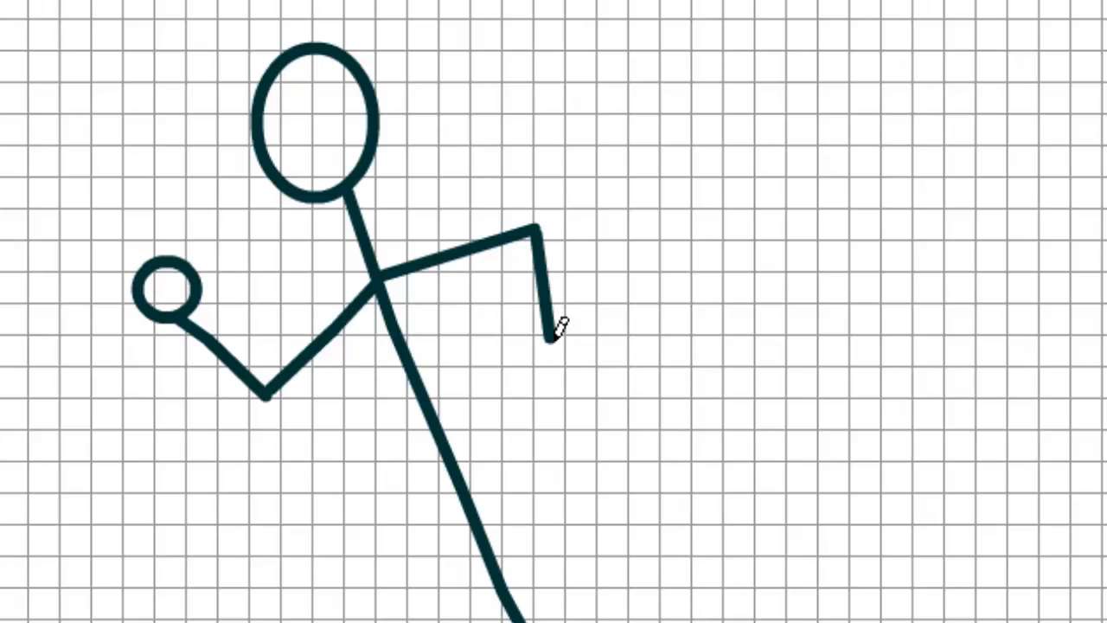
pyautogui.moveTo(554, 338)
pyautogui.mouseDown()
pyautogui.moveTo(588, 348)
pyautogui.moveTo(591, 384)
pyautogui.moveTo(555, 398)
pyautogui.moveTo(518, 391)
pyautogui.moveTo(556, 335)
pyautogui.mouseUp()
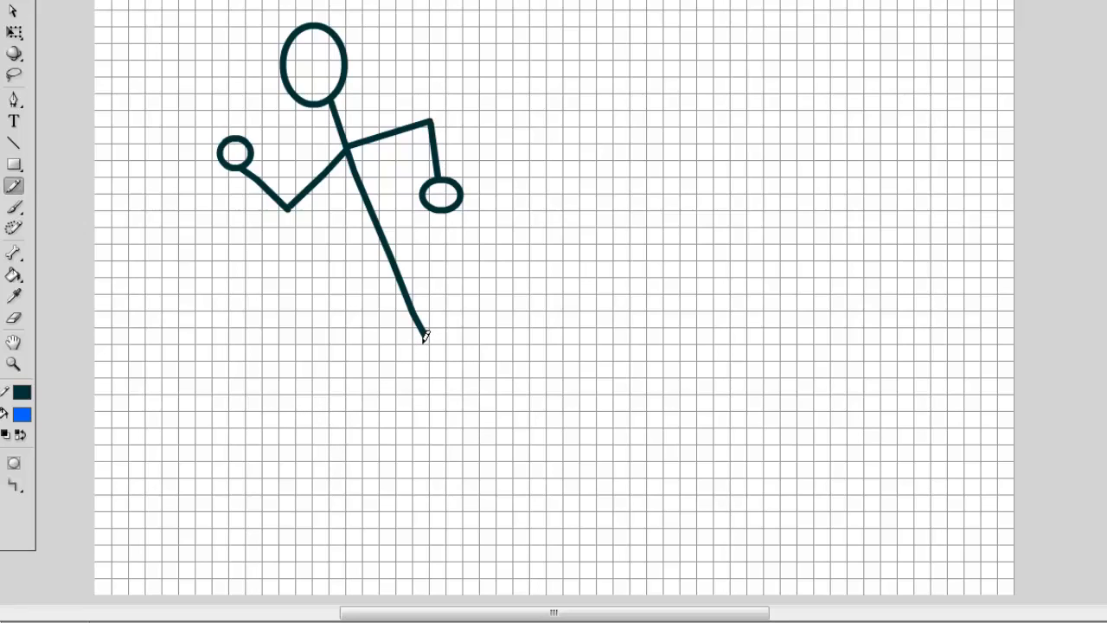
pyautogui.moveTo(427, 334); pyautogui.dragTo(316, 388)
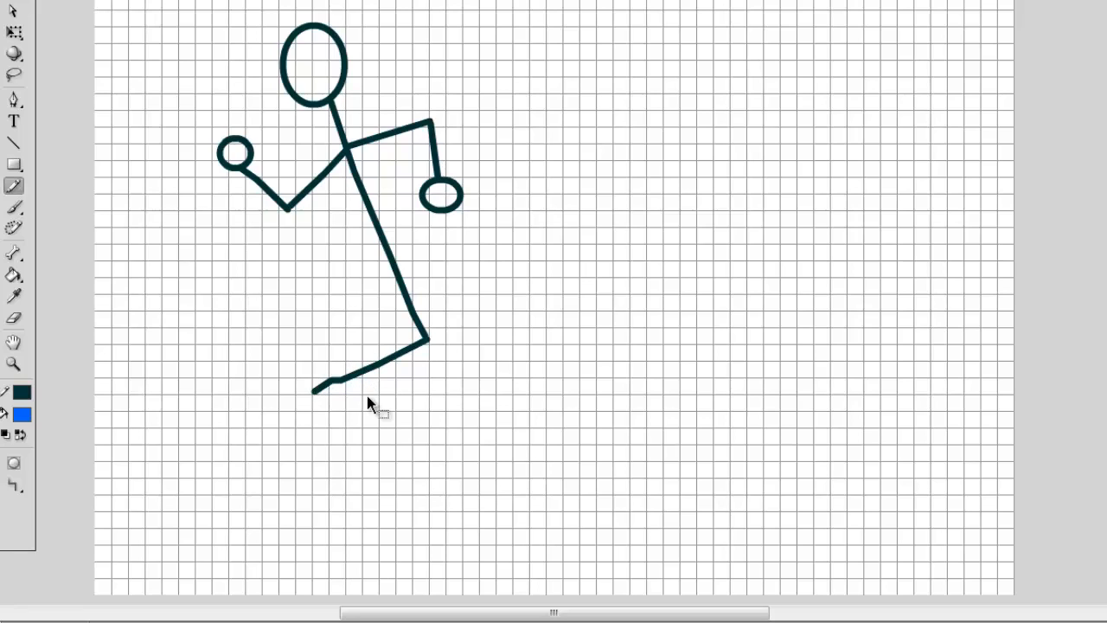
pyautogui.hotkey('ctrl', 'z')
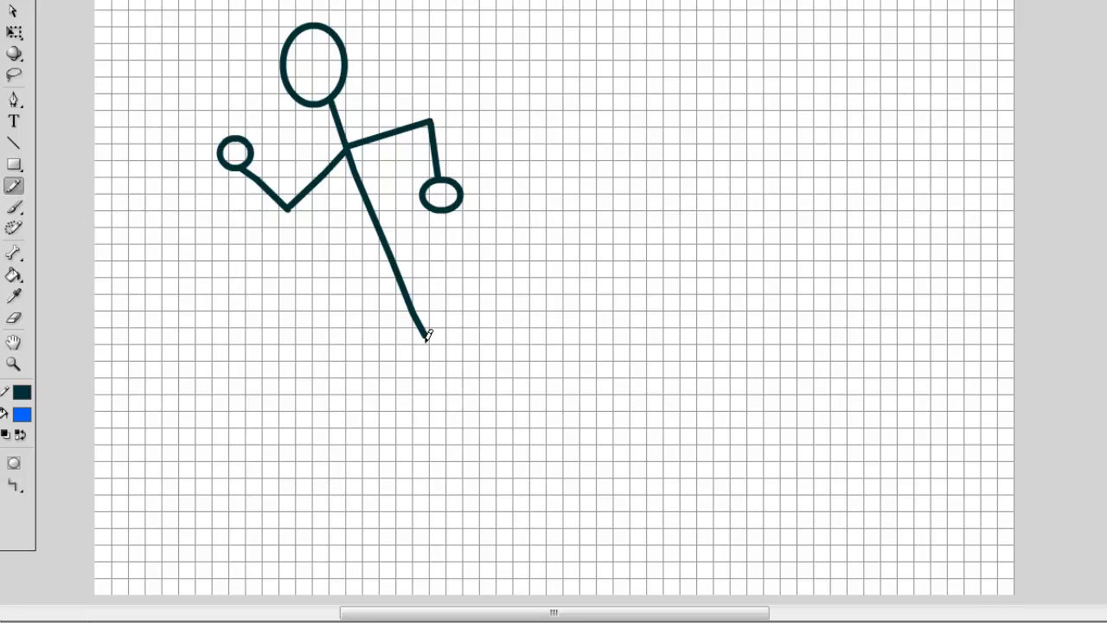
pyautogui.moveTo(428, 336); pyautogui.dragTo(343, 450)
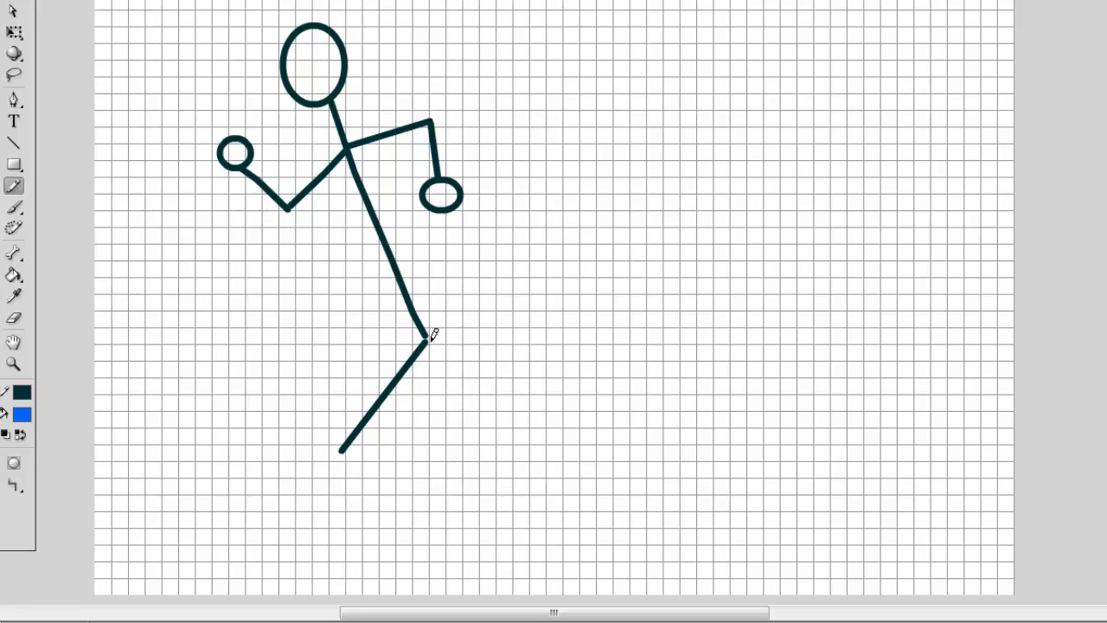
pyautogui.hotkey('ctrl', 'z')
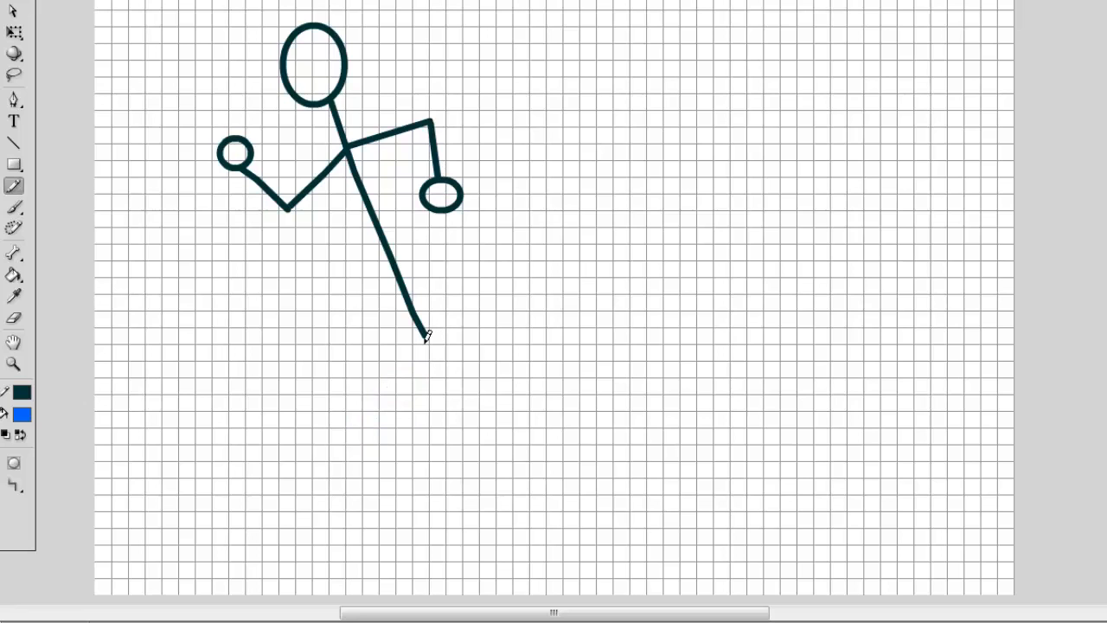
# Step: Draw two bent legs from the lower end of the torso, the left with a vertical shin and the right with its shin kicked back
pyautogui.moveTo(403, 359); pyautogui.dragTo(358, 420)
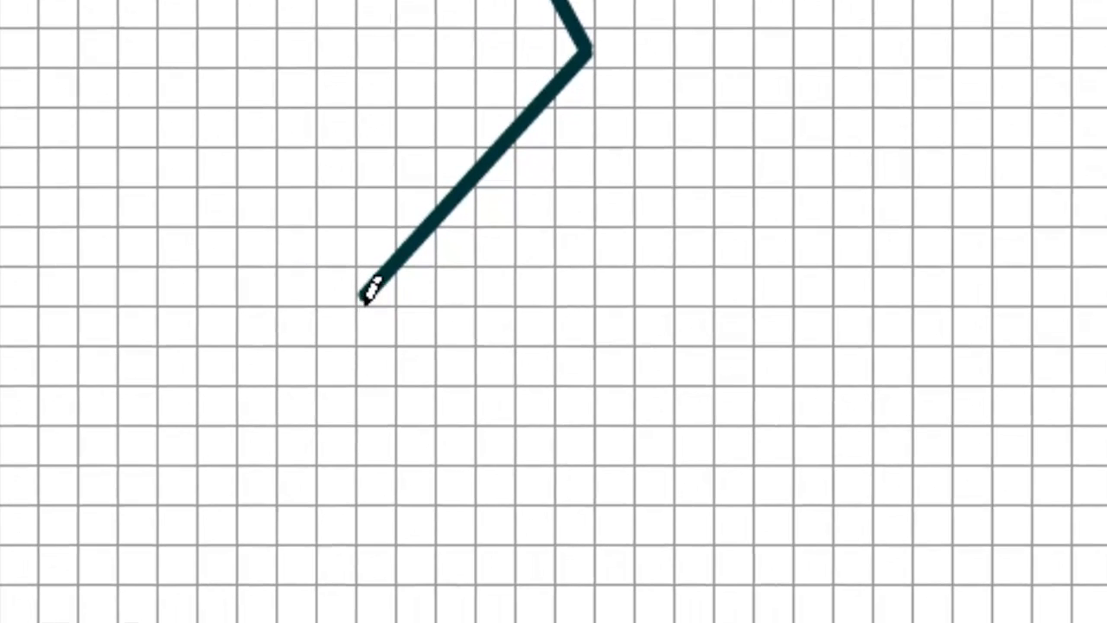
pyautogui.moveTo(370, 291)
pyautogui.mouseDown()
pyautogui.moveTo(376, 386)
pyautogui.moveTo(382, 491)
pyautogui.mouseUp()
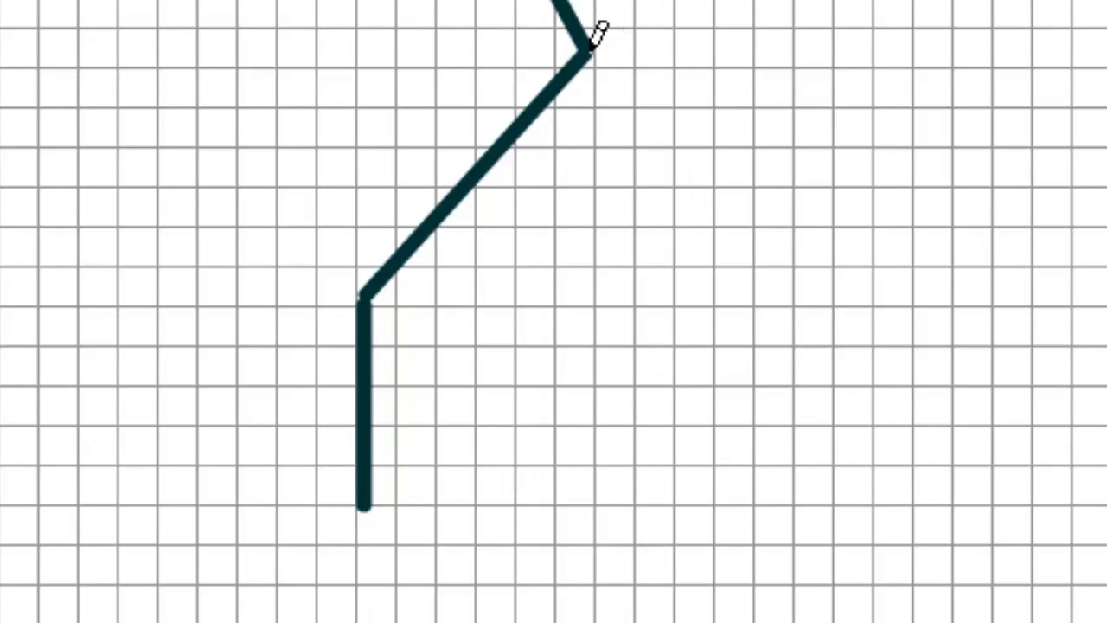
pyautogui.moveTo(590, 50); pyautogui.dragTo(665, 249)
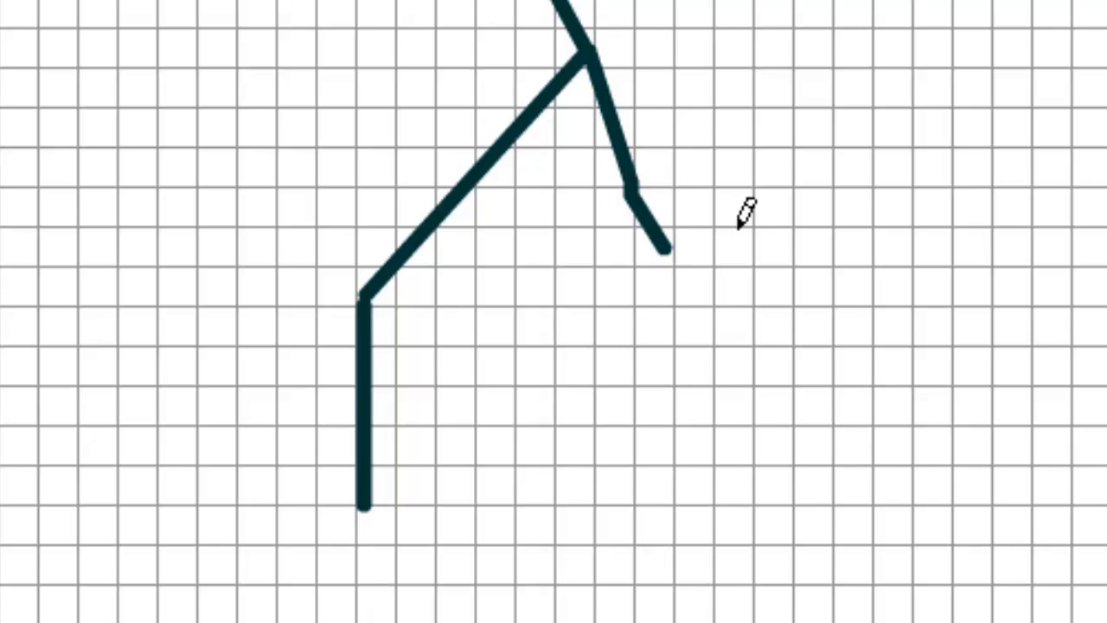
pyautogui.hotkey('ctrl', 'z')
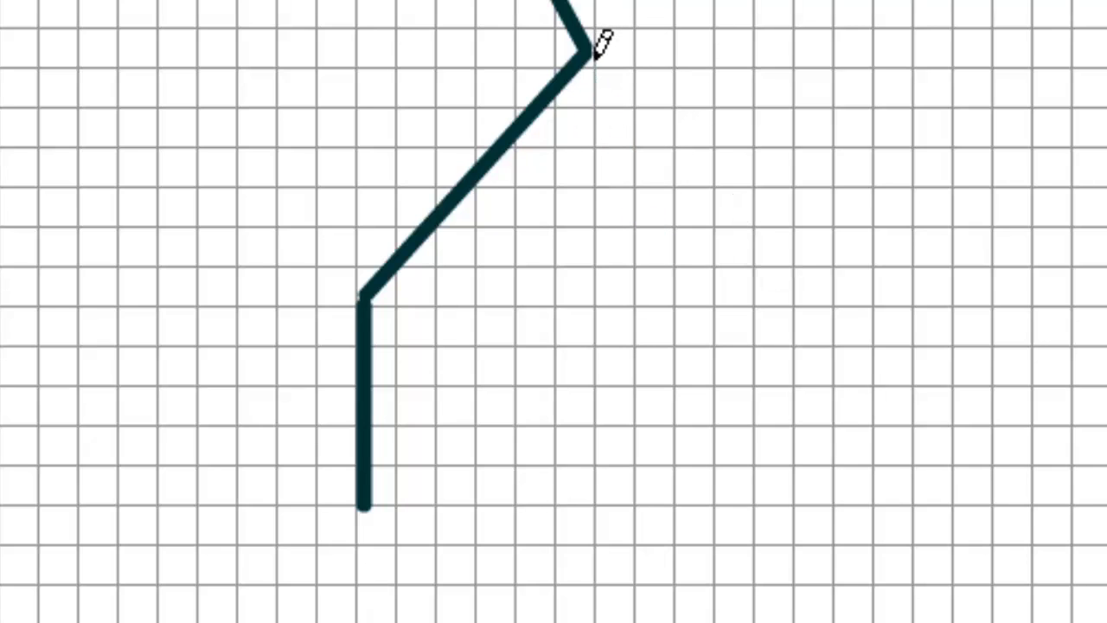
pyautogui.moveTo(591, 54)
pyautogui.mouseDown()
pyautogui.moveTo(718, 334)
pyautogui.moveTo(929, 227)
pyautogui.mouseUp()
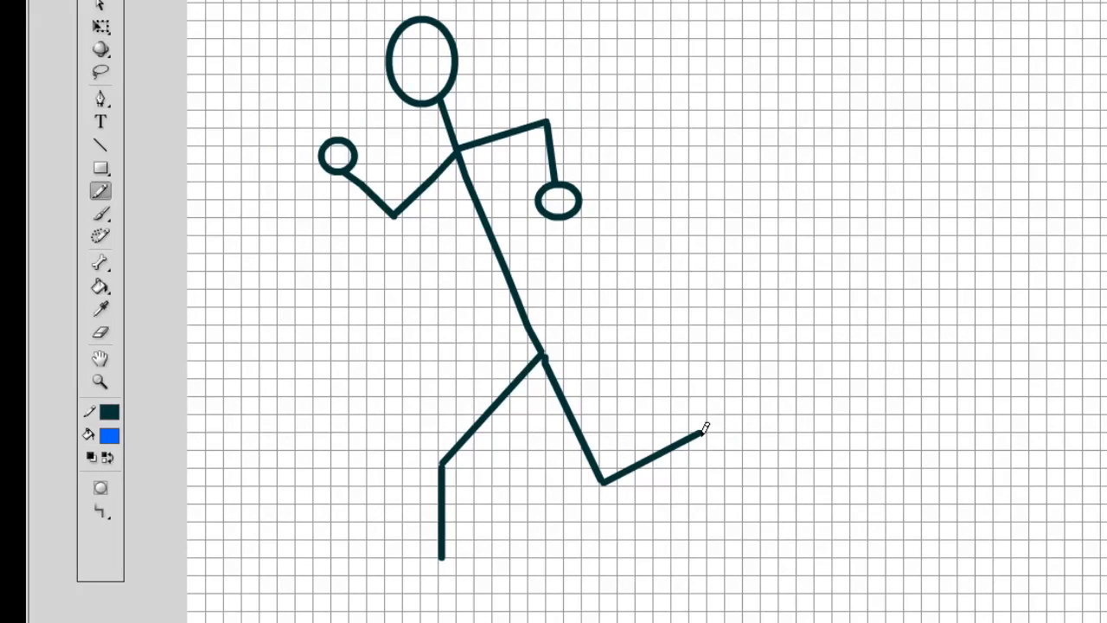
# Step: Draw a narrow upright oval foot on the trailing leg and a flat foot under the front leg
pyautogui.moveTo(702, 433)
pyautogui.mouseDown()
pyautogui.moveTo(703, 483)
pyautogui.moveTo(727, 424)
pyautogui.moveTo(706, 420)
pyautogui.moveTo(703, 432)
pyautogui.mouseUp()
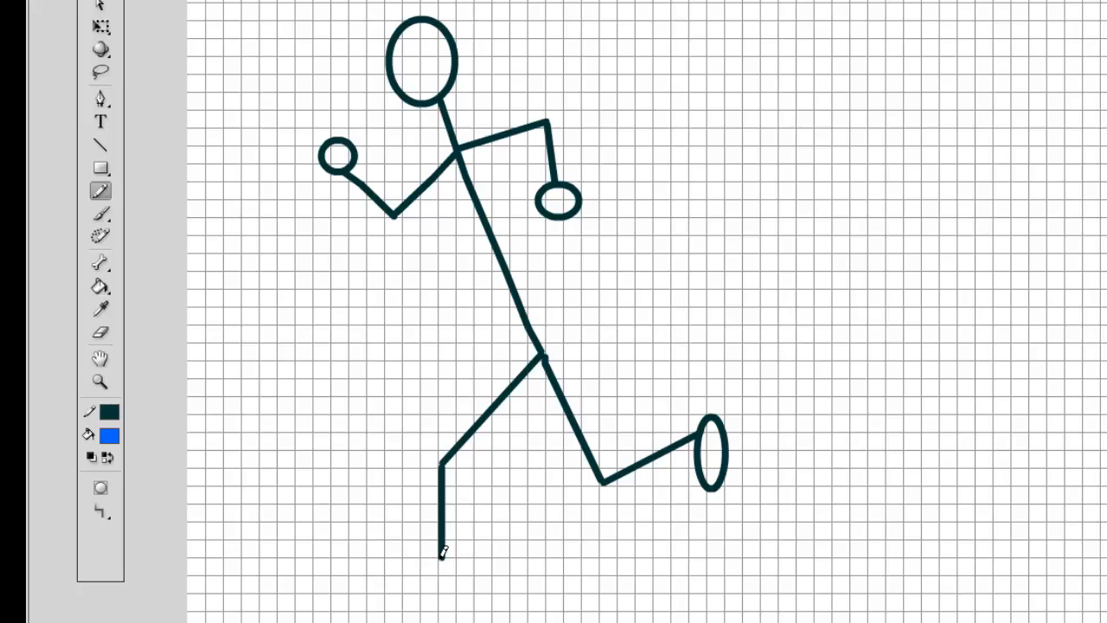
pyautogui.moveTo(442, 552)
pyautogui.mouseDown()
pyautogui.moveTo(387, 552)
pyautogui.moveTo(375, 566)
pyautogui.moveTo(446, 584)
pyautogui.moveTo(443, 553)
pyautogui.mouseUp()
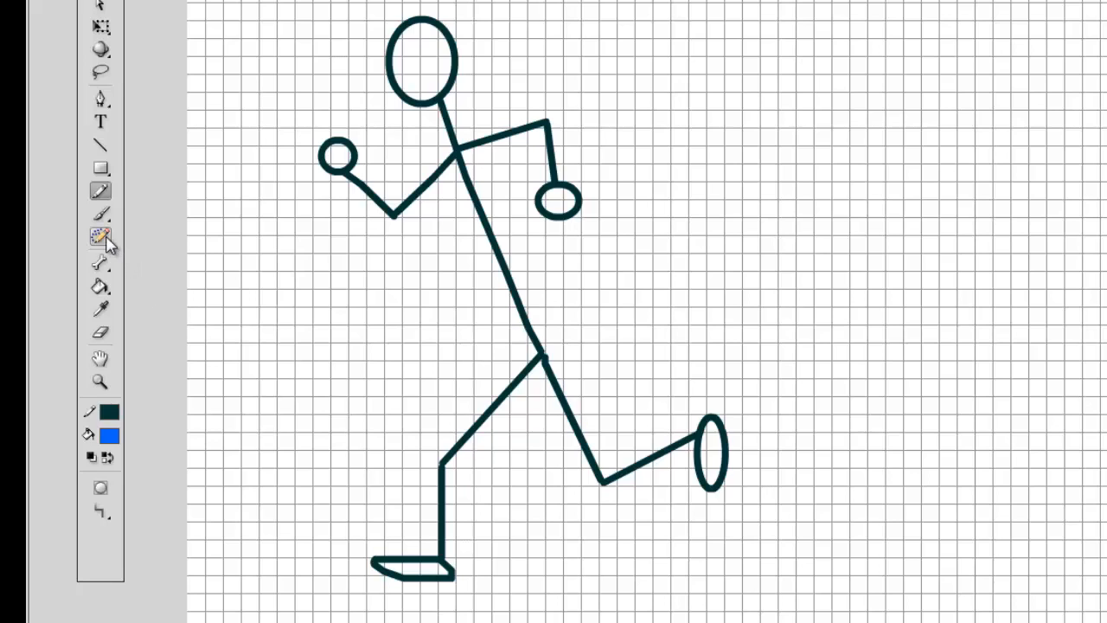
# Step: Fill the raised forearm's round hand and the front leg's flat foot with blue using the Paint Bucket tool
pyautogui.click(101, 286)
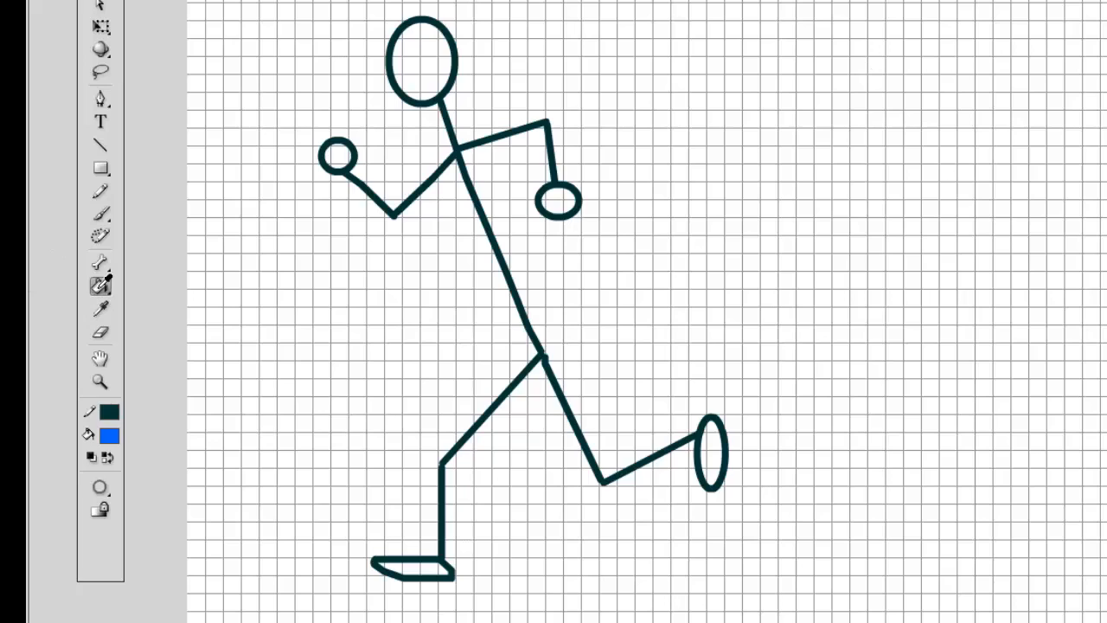
pyautogui.click(101, 288)
pyautogui.click(332, 154)
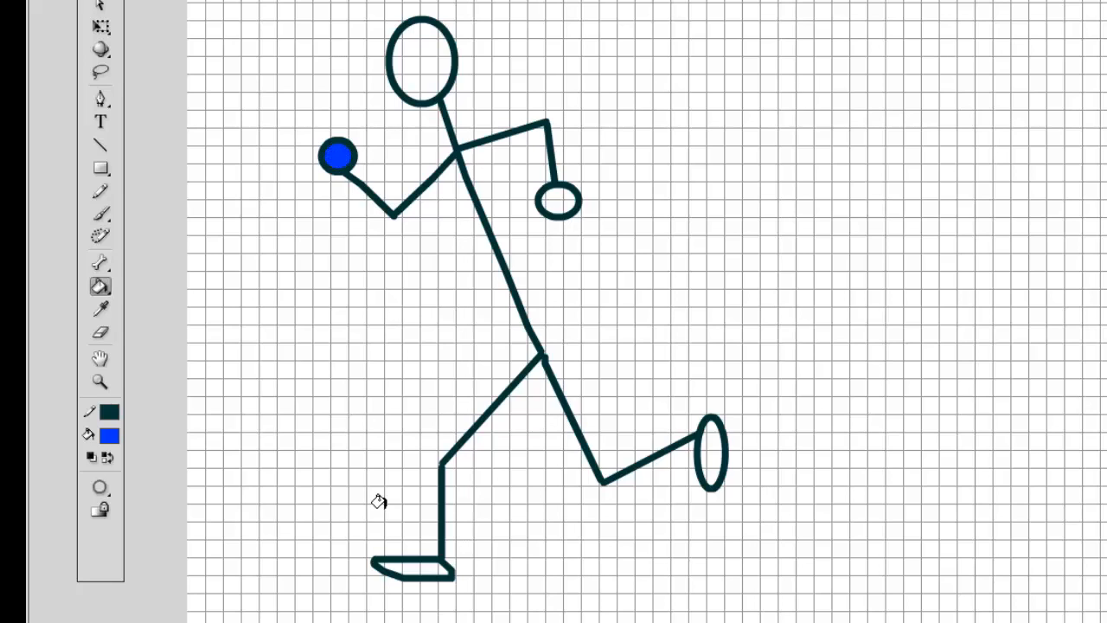
pyautogui.click(398, 565)
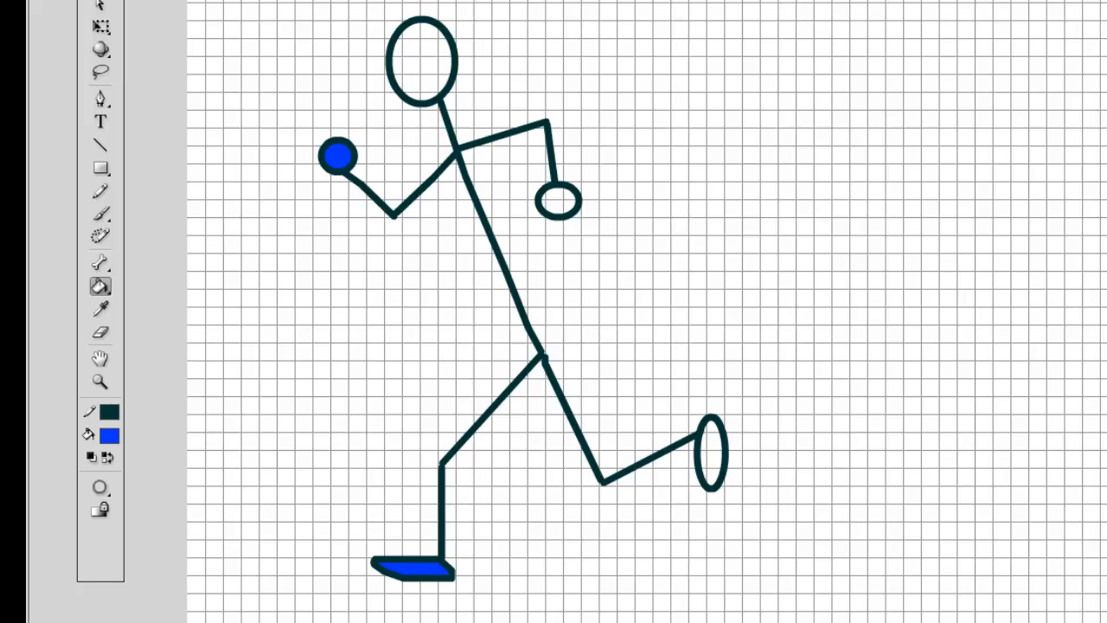
# Step: Fill the hanging forearm's hand and the trailing leg's oval foot with red, and the head with light cyan
pyautogui.click(551, 197)
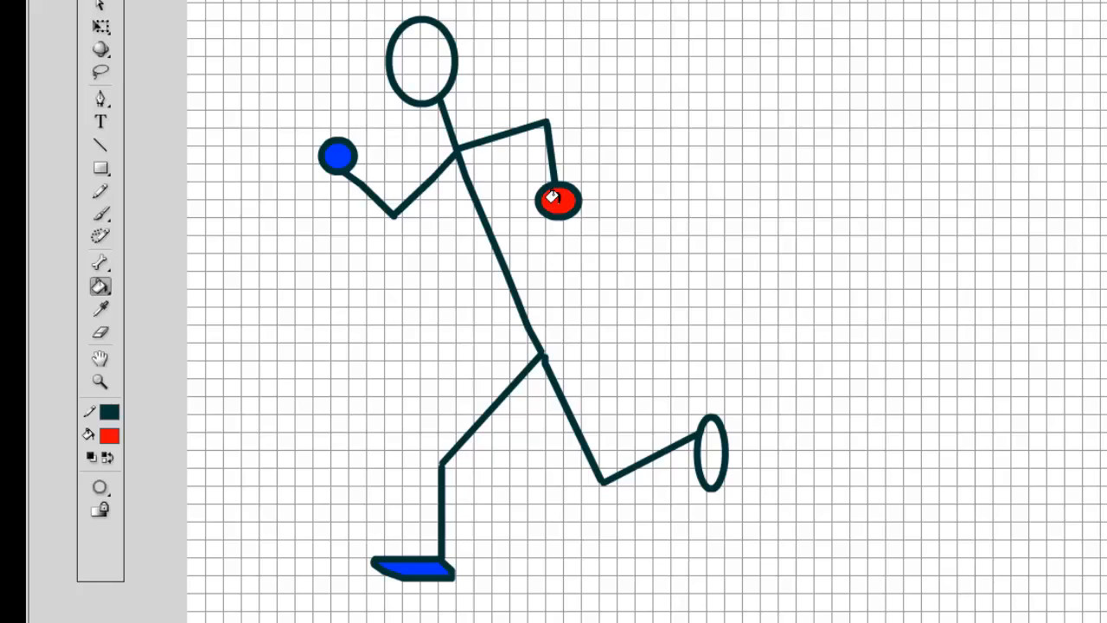
pyautogui.click(702, 450)
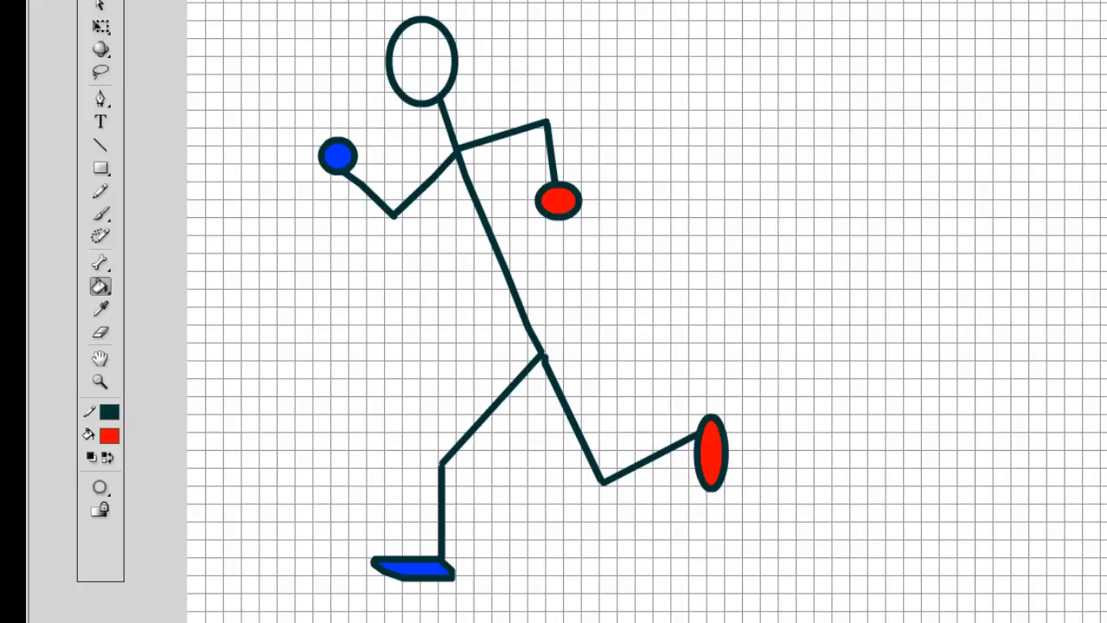
pyautogui.click(1106, 55)
pyautogui.click(403, 57)
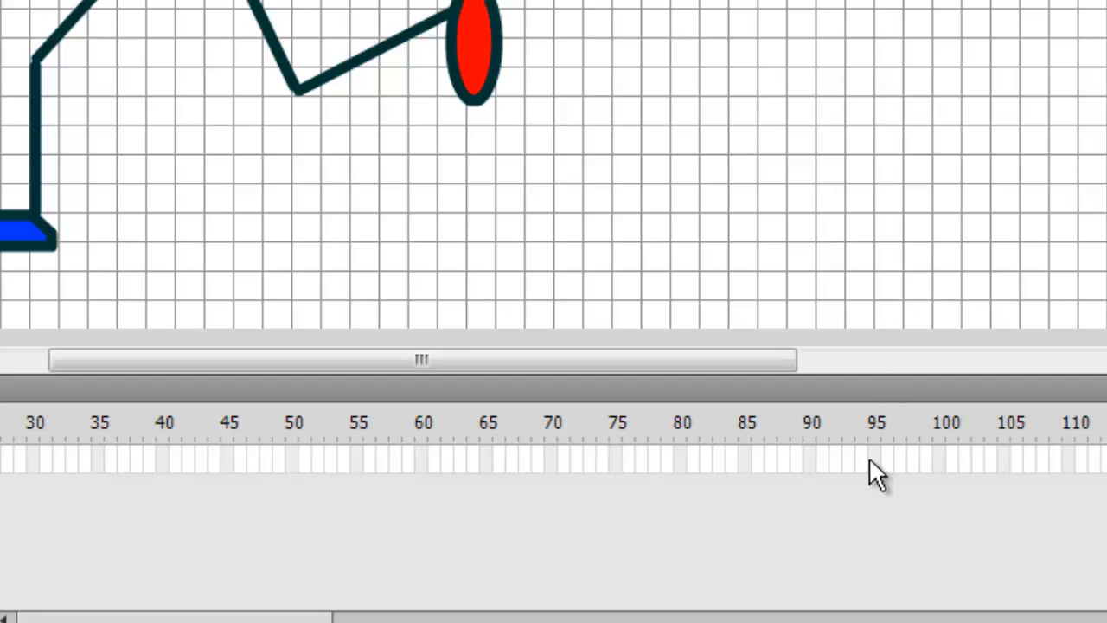
# Step: Insert a keyframe at frame 80 of the figure's layer and scrub back through the extended frames
pyautogui.click(680, 458)
pyautogui.rightClick(681, 458)
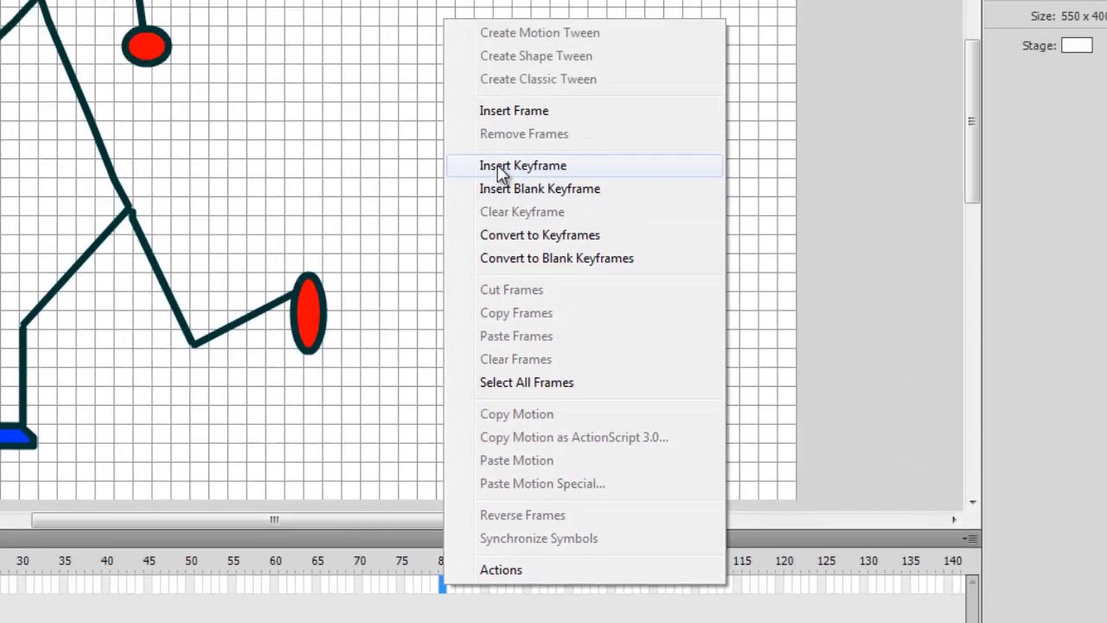
pyautogui.click(499, 167)
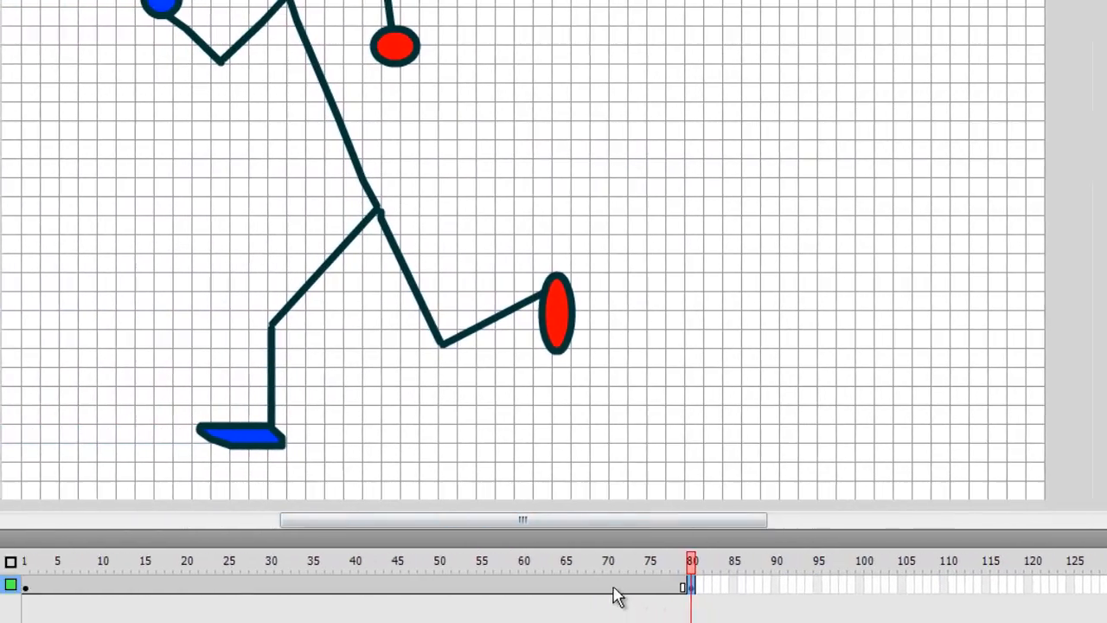
pyautogui.moveTo(616, 595); pyautogui.dragTo(421, 597)
pyautogui.moveTo(495, 595); pyautogui.dragTo(201, 585)
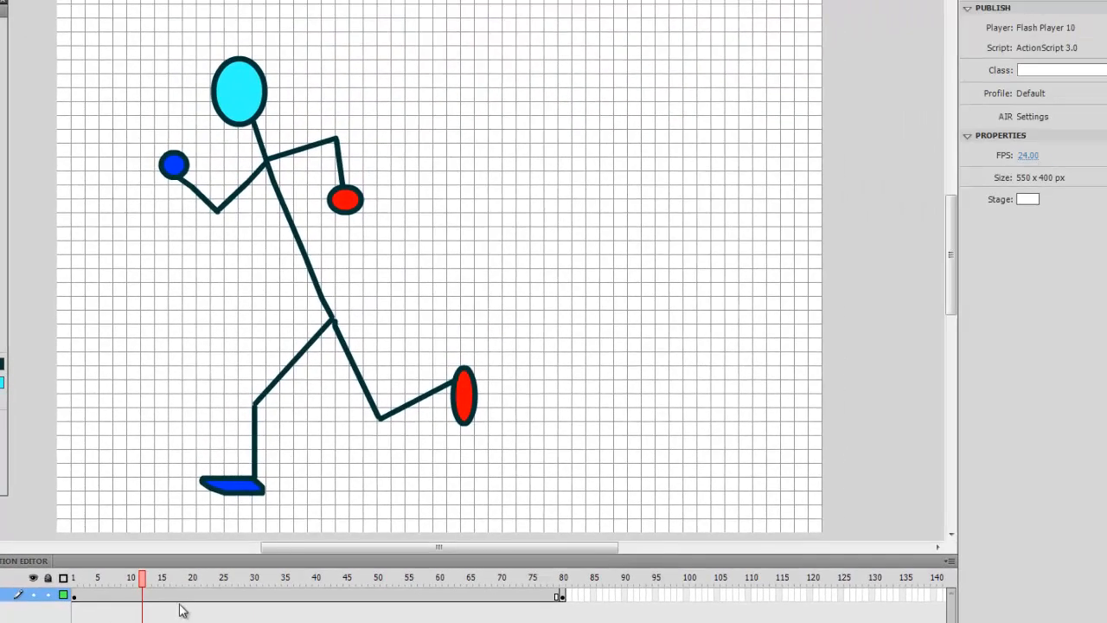
# Step: At frame 1, use the Bone tool to add a bone from the shoulder joint up into the head
pyautogui.click(75, 596)
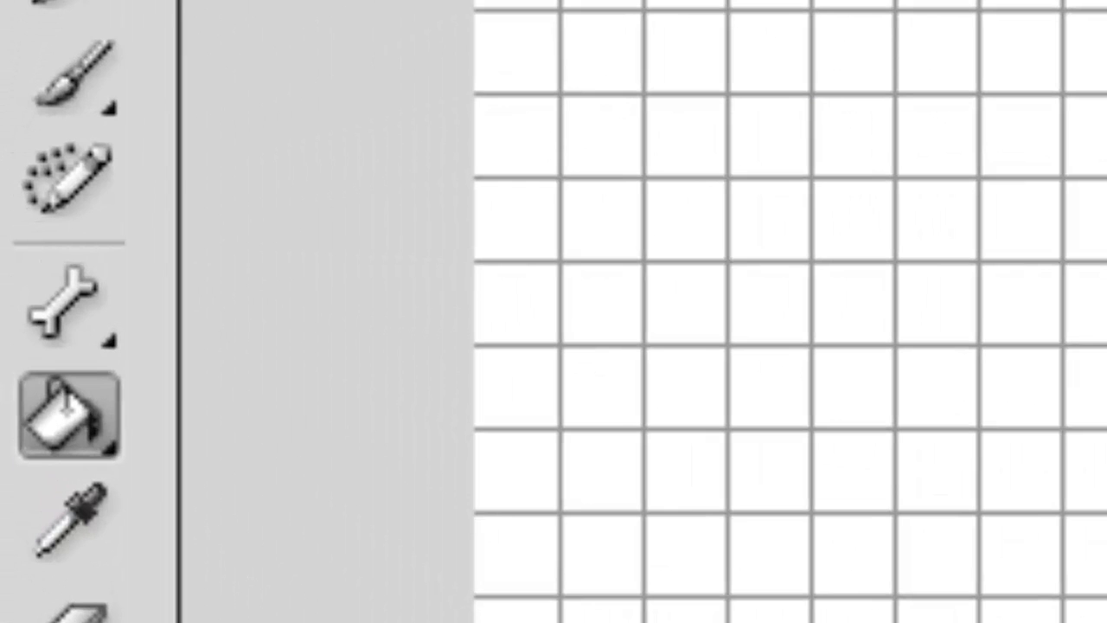
pyautogui.click(52, 287)
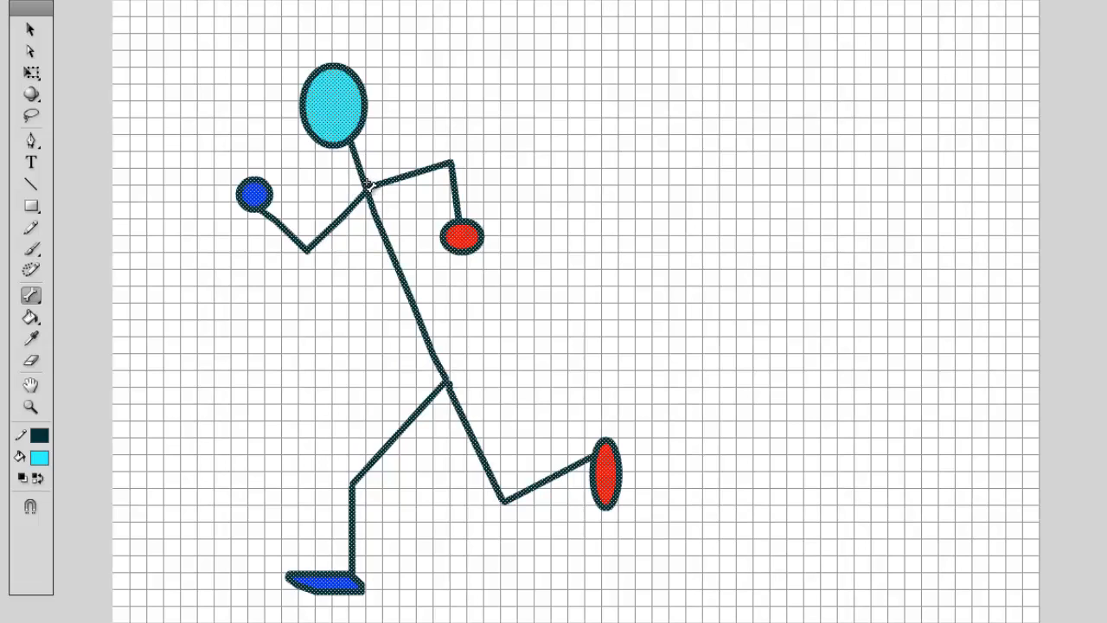
pyautogui.moveTo(368, 190); pyautogui.dragTo(336, 122)
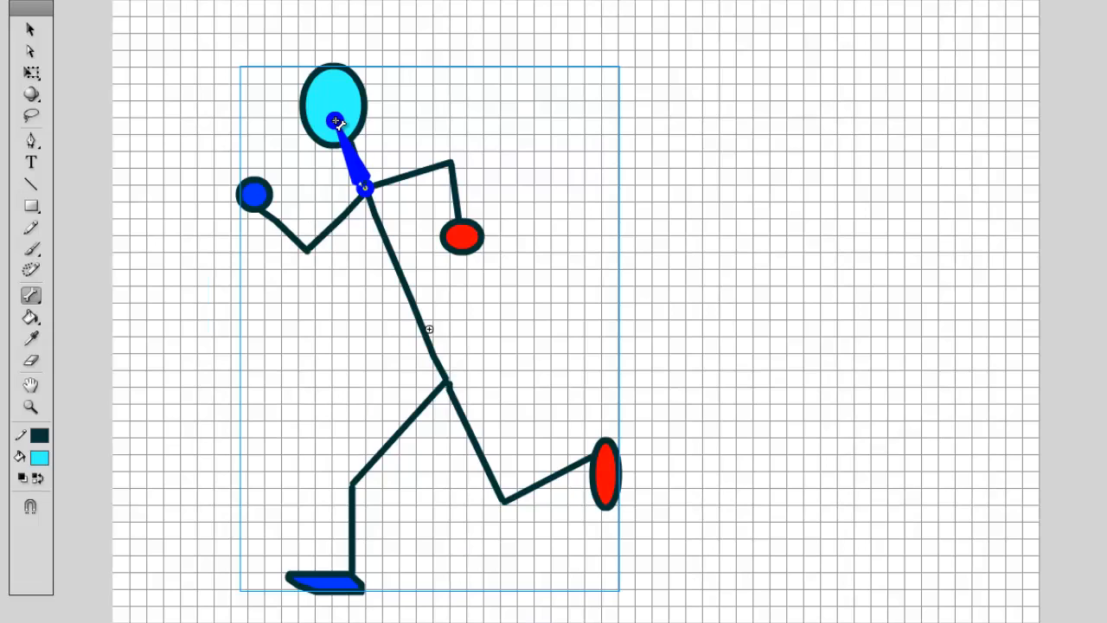
pyautogui.moveTo(336, 122); pyautogui.dragTo(337, 121)
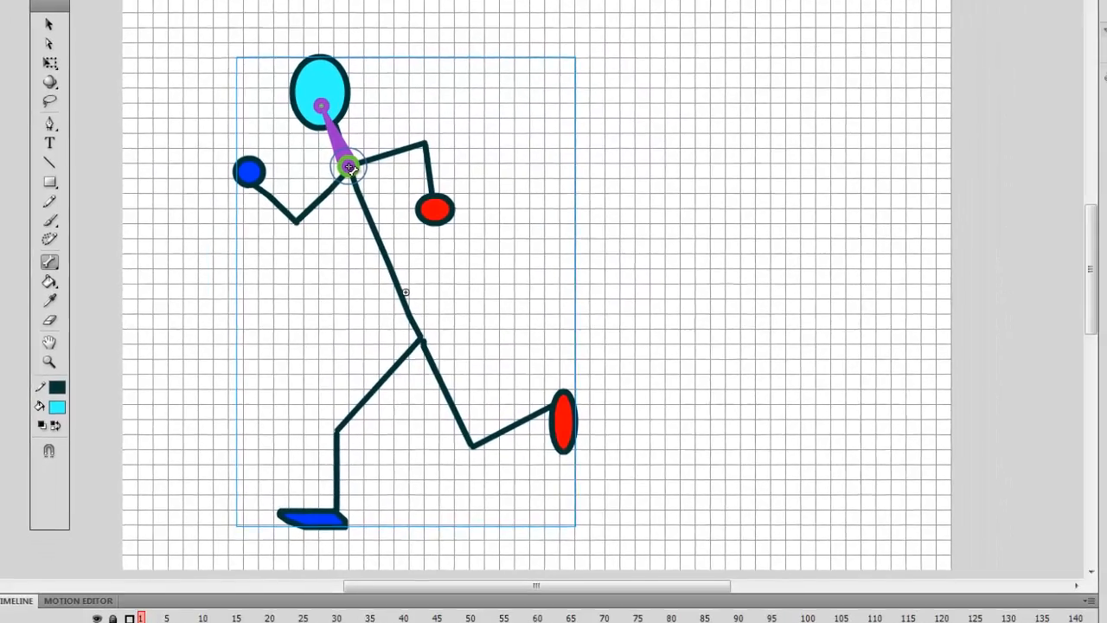
# Step: Add bones from the shoulder joint through both elbows to the hands, and one down the torso to the hip
pyautogui.moveTo(367, 187); pyautogui.dragTo(423, 195)
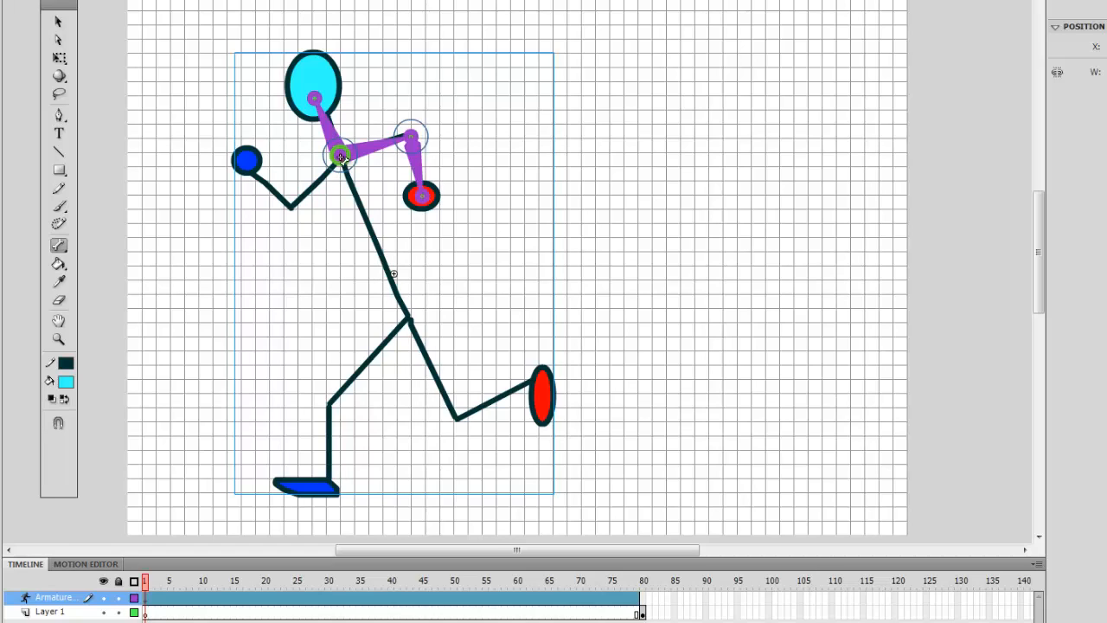
pyautogui.moveTo(341, 156); pyautogui.dragTo(295, 207)
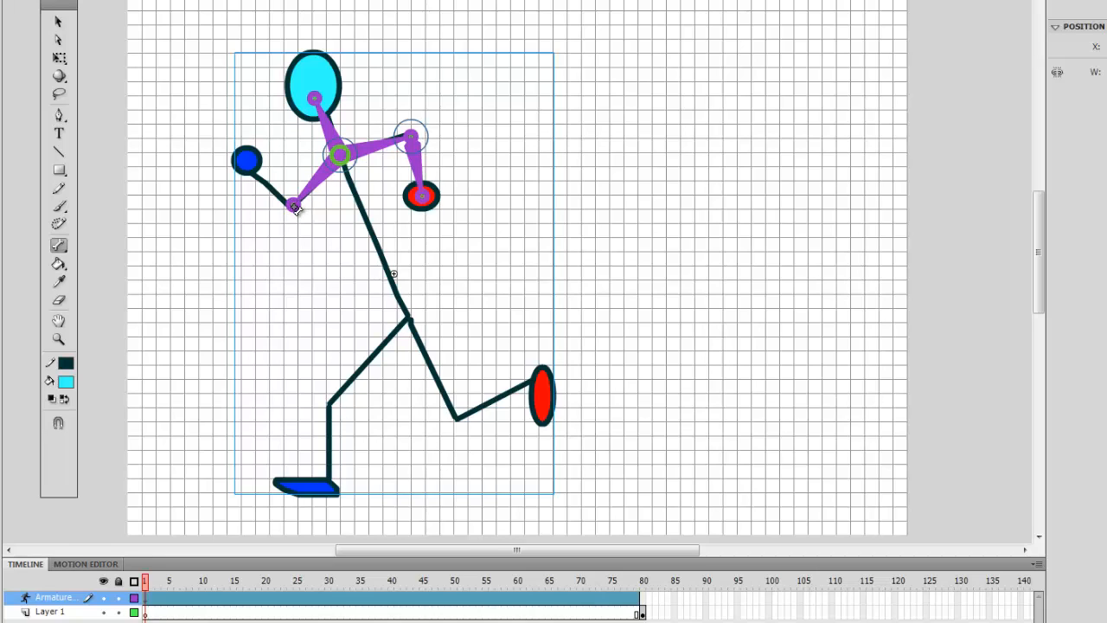
pyautogui.moveTo(295, 207); pyautogui.dragTo(248, 166)
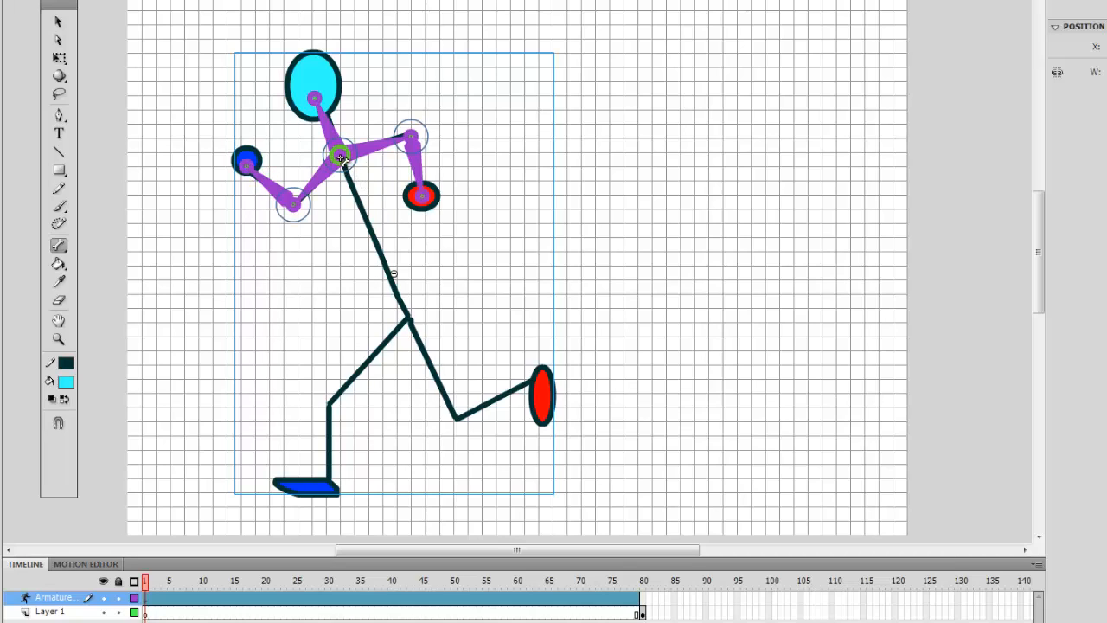
pyautogui.moveTo(341, 157); pyautogui.dragTo(411, 323)
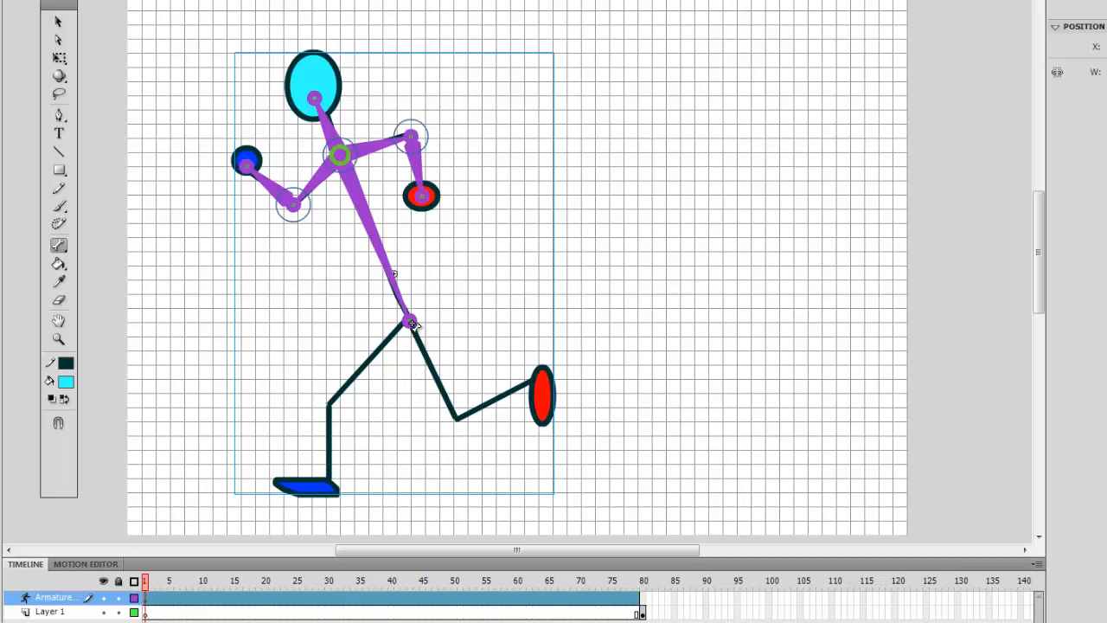
# Step: Add bones from the hip down both legs, through the knees and ankles and into each foot
pyautogui.moveTo(410, 322); pyautogui.dragTo(328, 480)
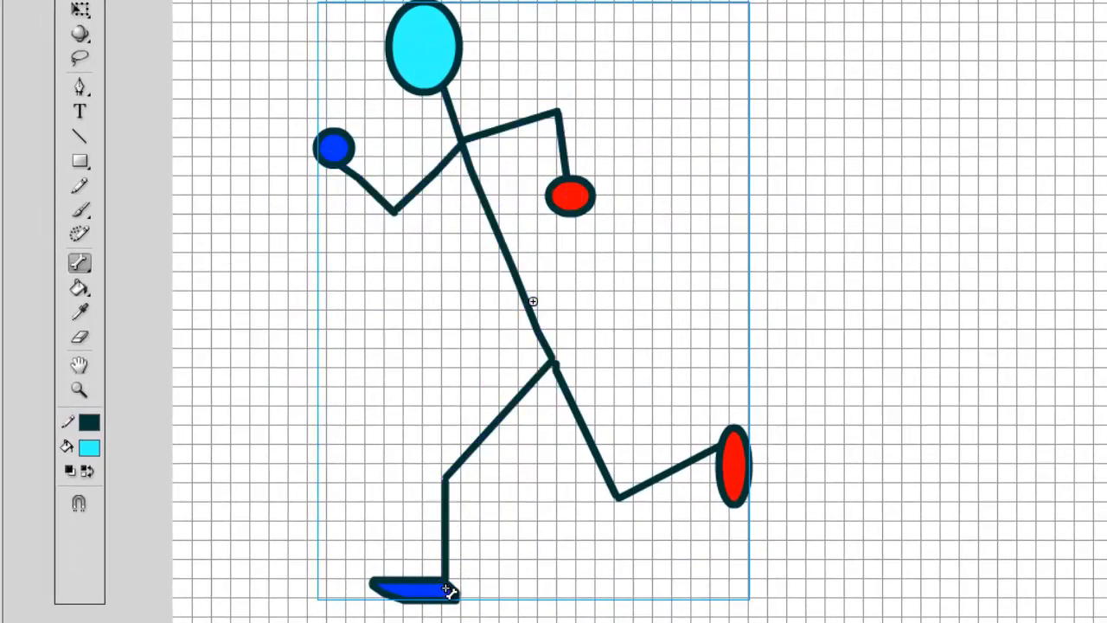
pyautogui.moveTo(448, 590); pyautogui.dragTo(448, 591)
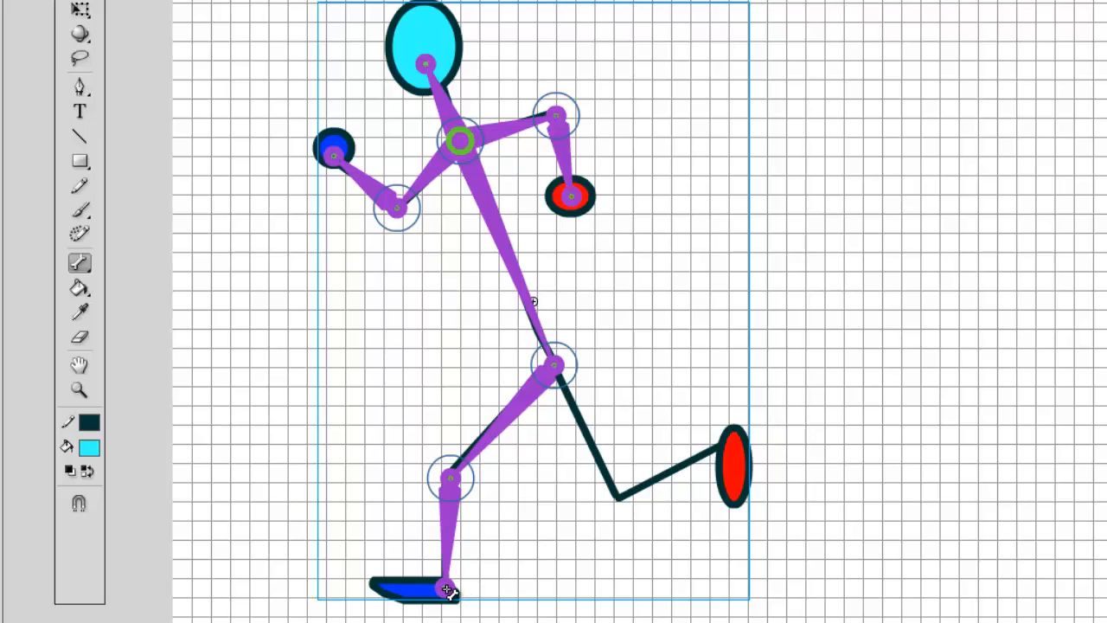
pyautogui.moveTo(446, 590); pyautogui.dragTo(400, 595)
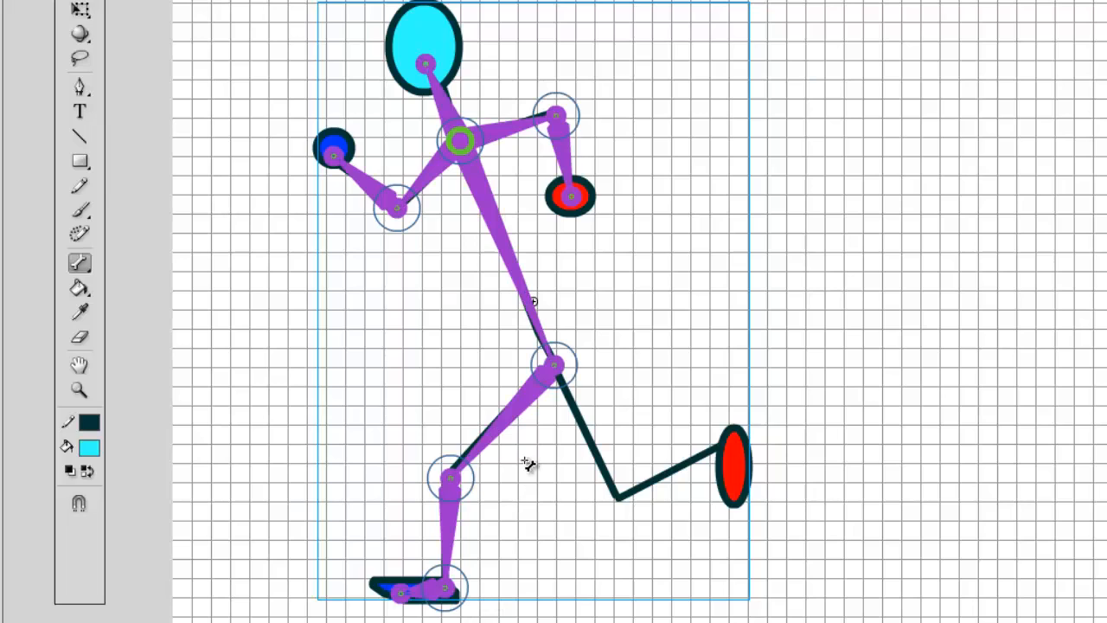
pyautogui.moveTo(555, 367); pyautogui.dragTo(621, 500)
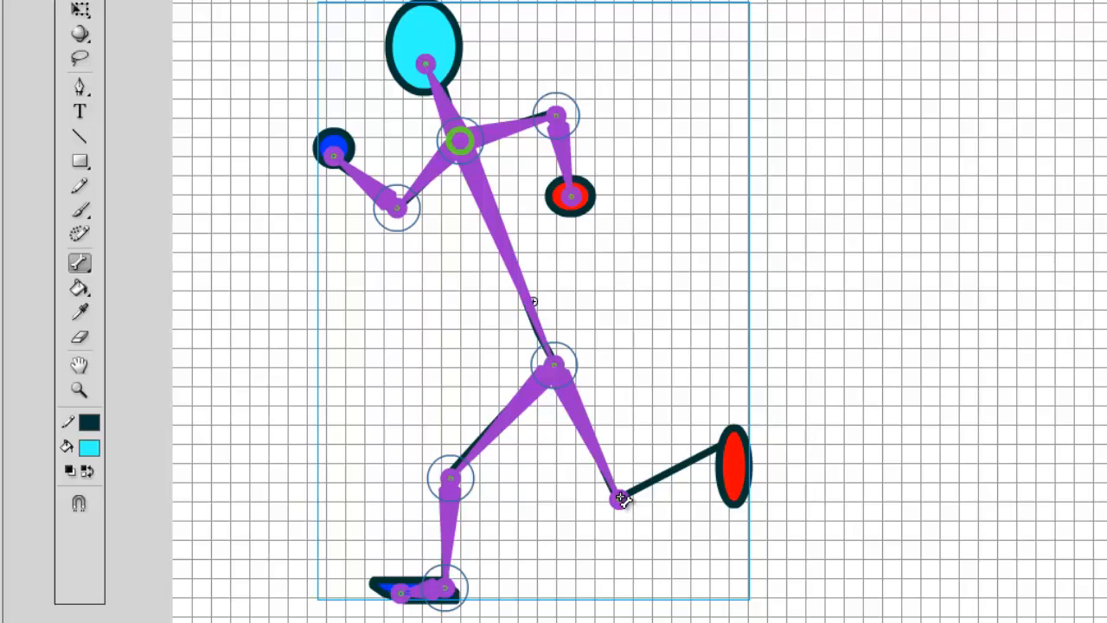
pyautogui.moveTo(621, 500); pyautogui.dragTo(737, 497)
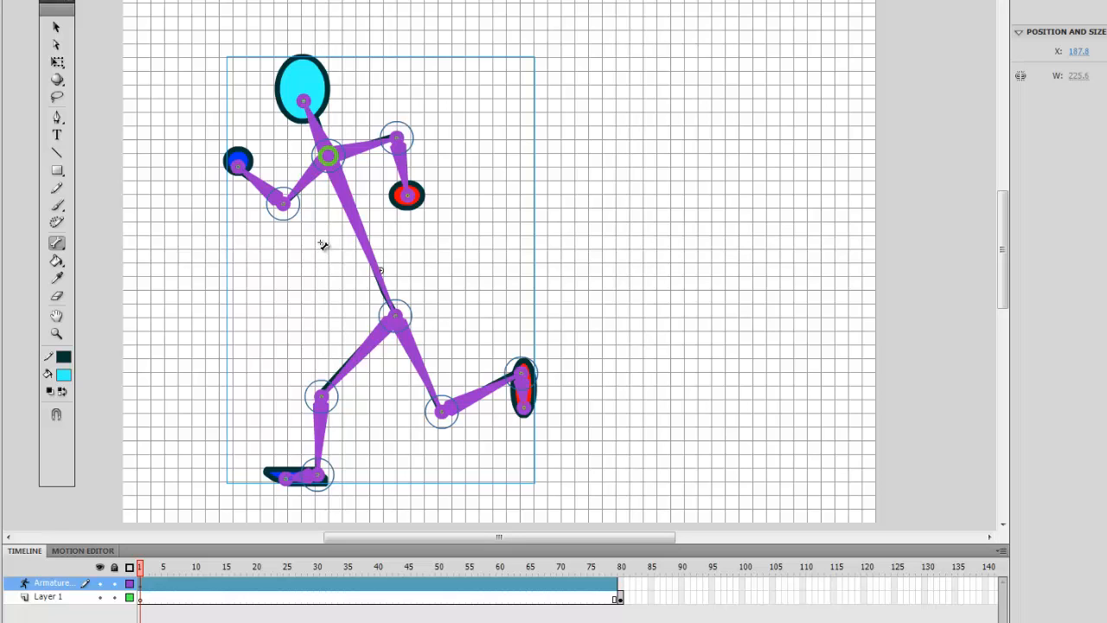
# Step: Insert poses at frames 20 and 40 of the armature layer
pyautogui.click(258, 592)
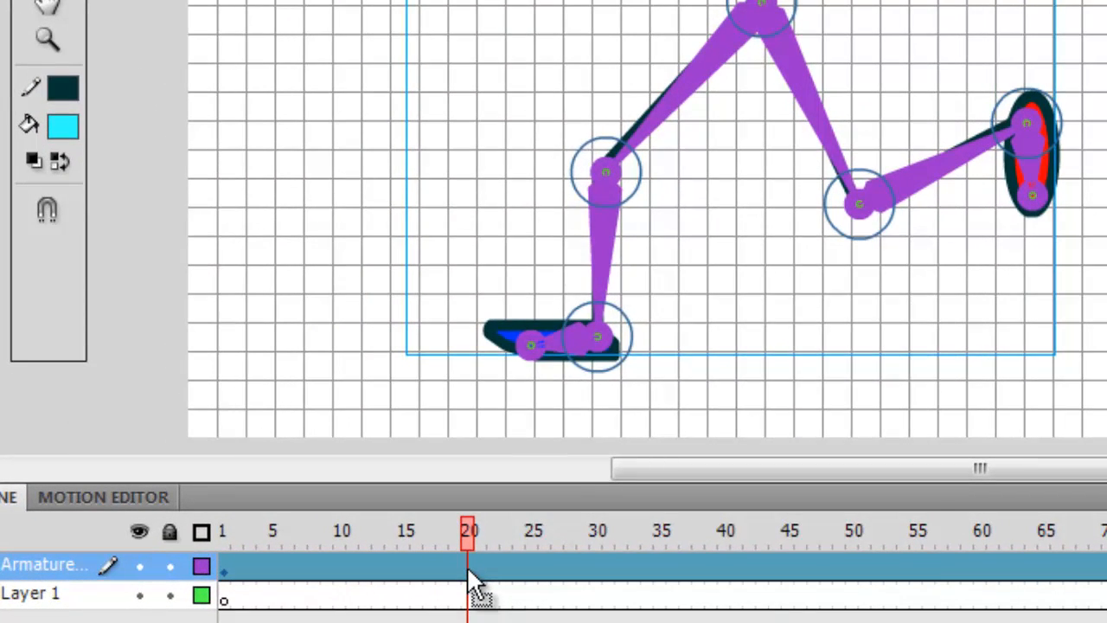
pyautogui.rightClick(472, 571)
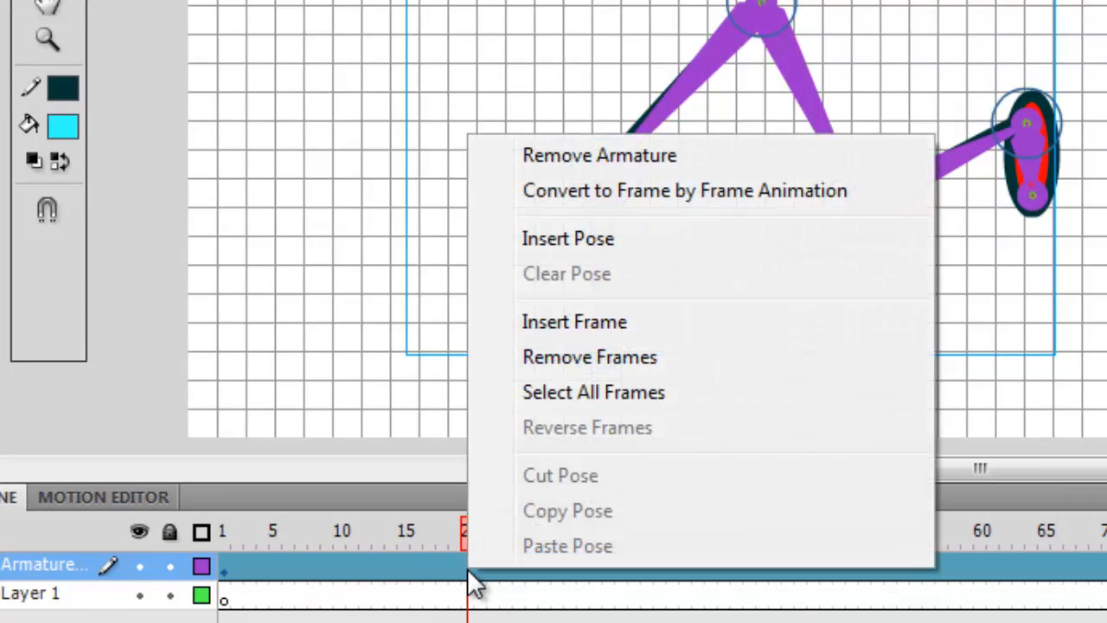
pyautogui.click(544, 237)
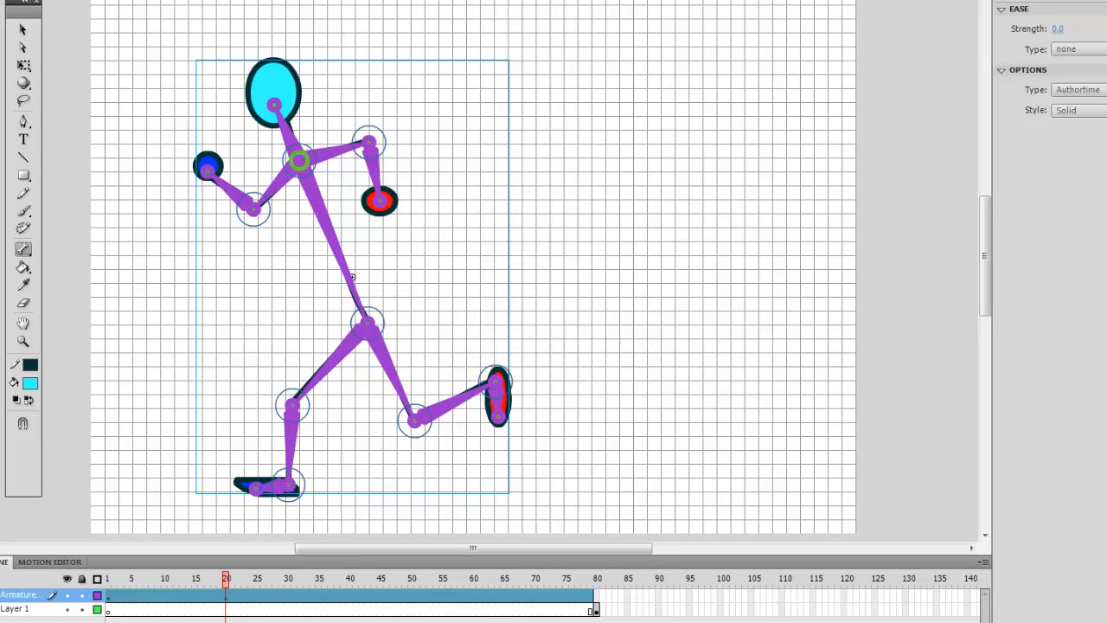
pyautogui.click(353, 603)
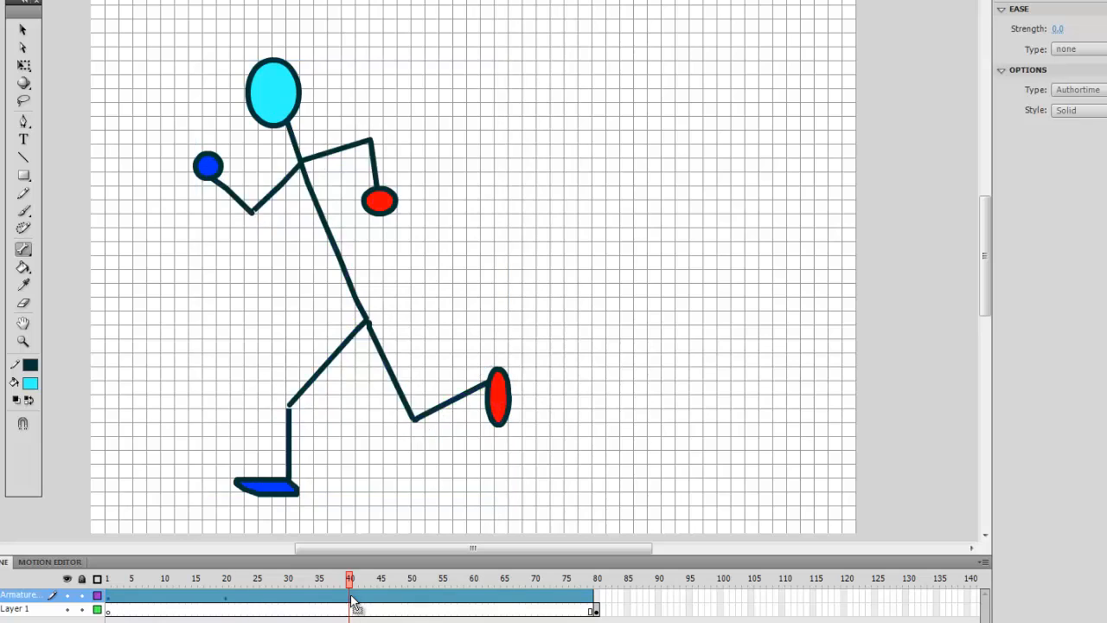
pyautogui.rightClick(353, 603)
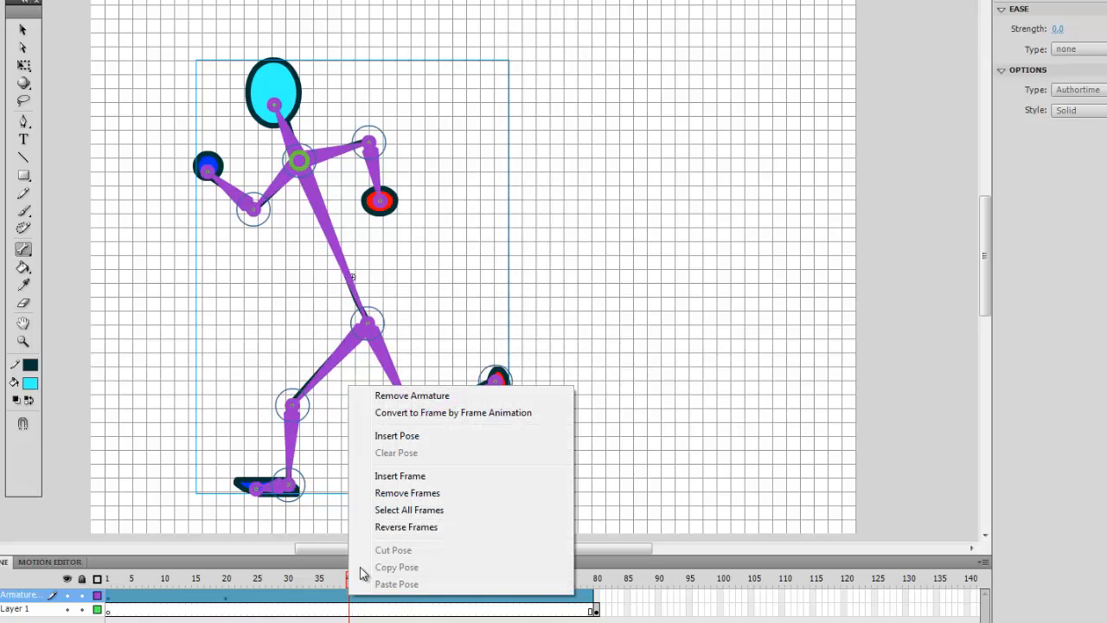
pyautogui.click(394, 435)
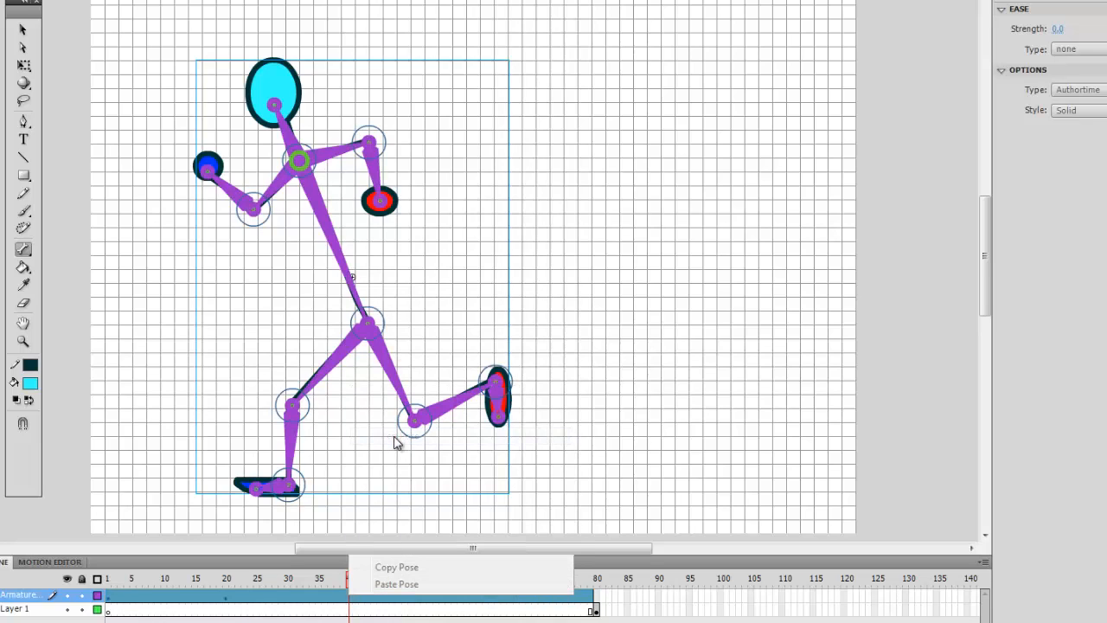
# Step: Insert poses at frame 60 and at the last frame of the armature layer's span
pyautogui.click(474, 599)
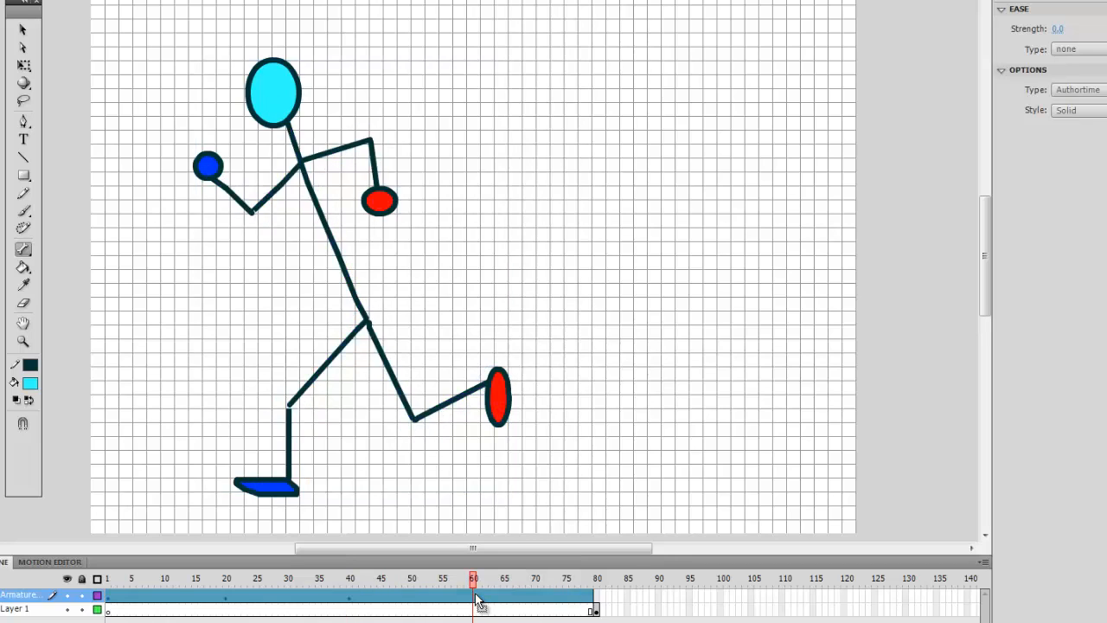
pyautogui.rightClick(475, 600)
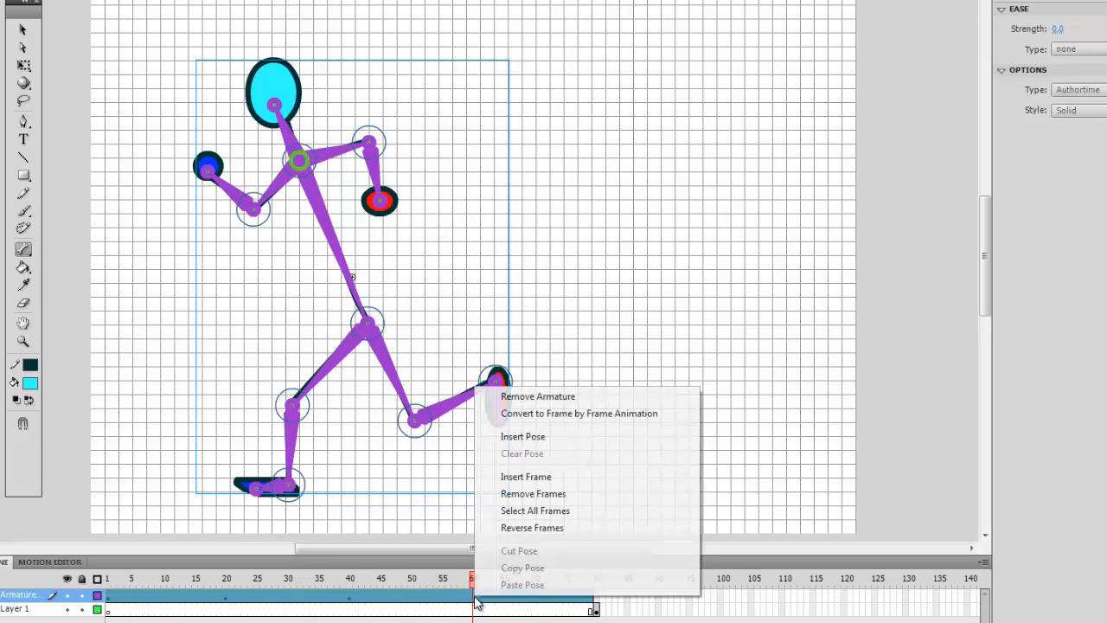
pyautogui.click(505, 439)
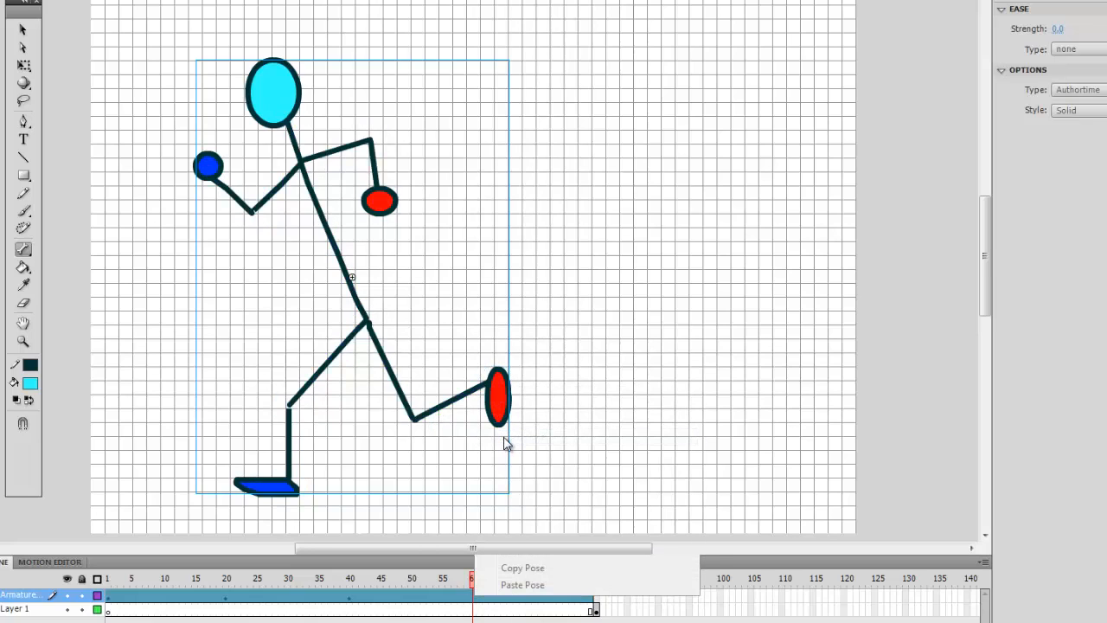
pyautogui.click(593, 599)
pyautogui.rightClick(592, 598)
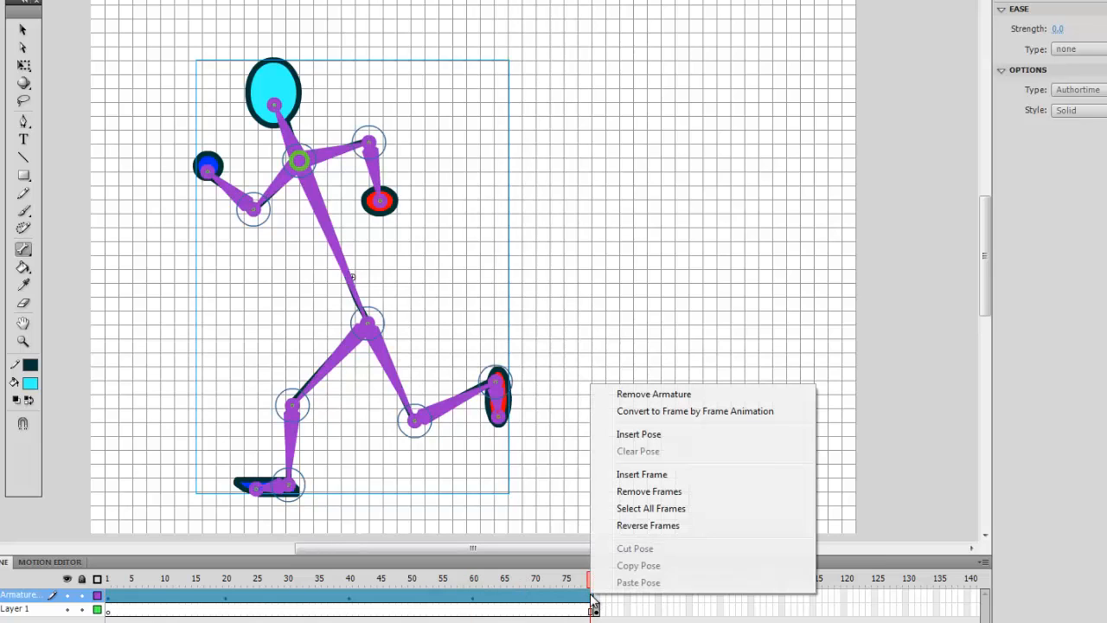
pyautogui.click(632, 435)
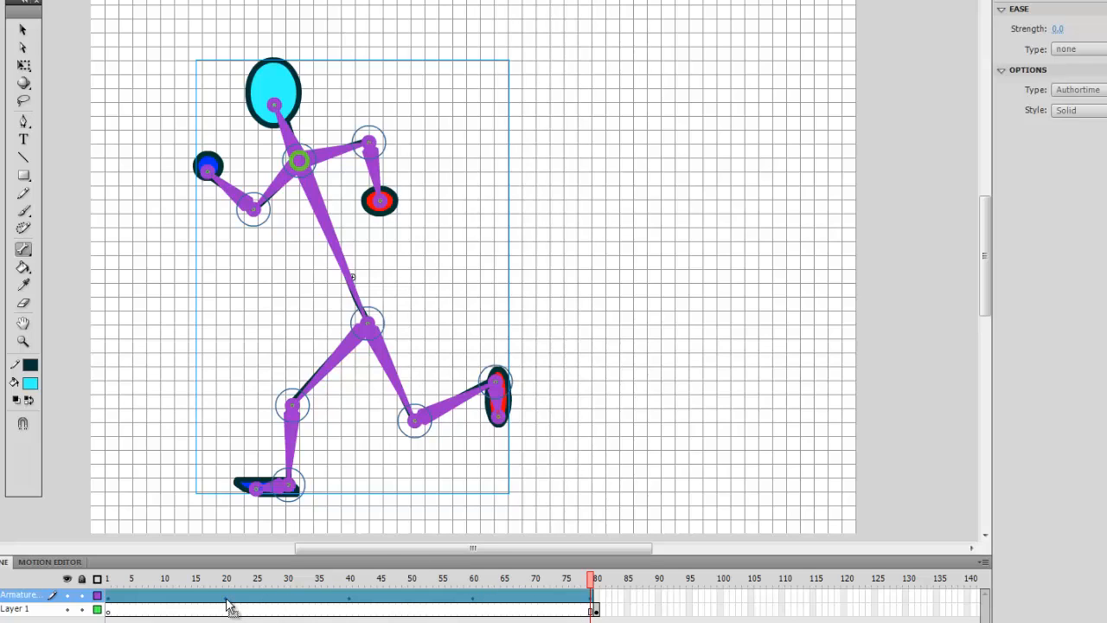
# Step: At frame 1 of the armature layer, move the whole figure to the stage's right edge
pyautogui.click(107, 578)
pyautogui.click(24, 65)
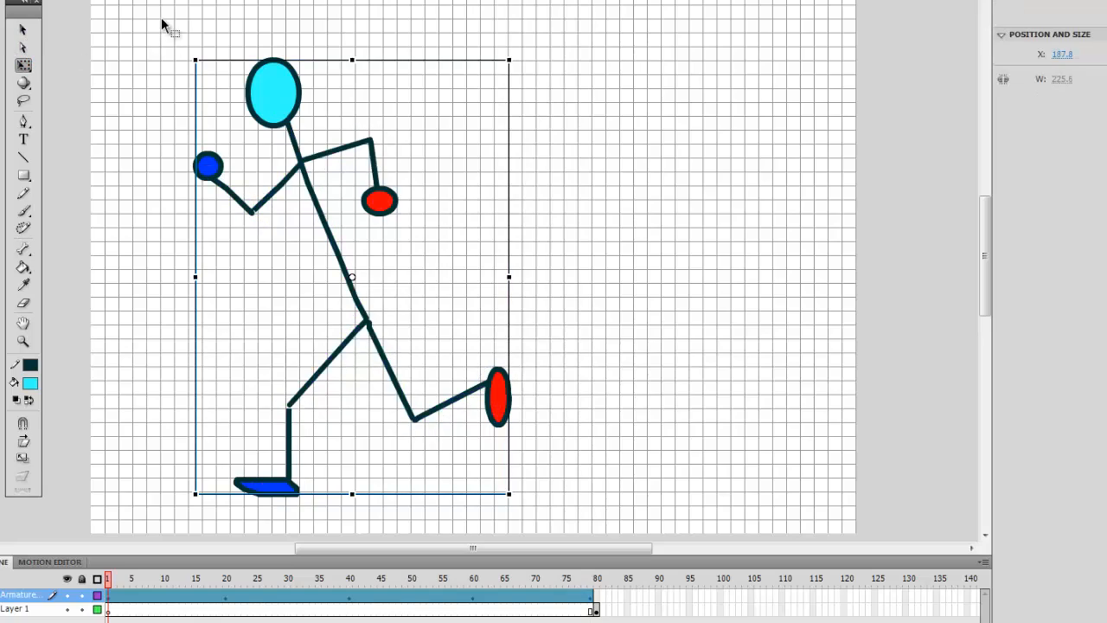
pyautogui.moveTo(161, 25); pyautogui.dragTo(553, 524)
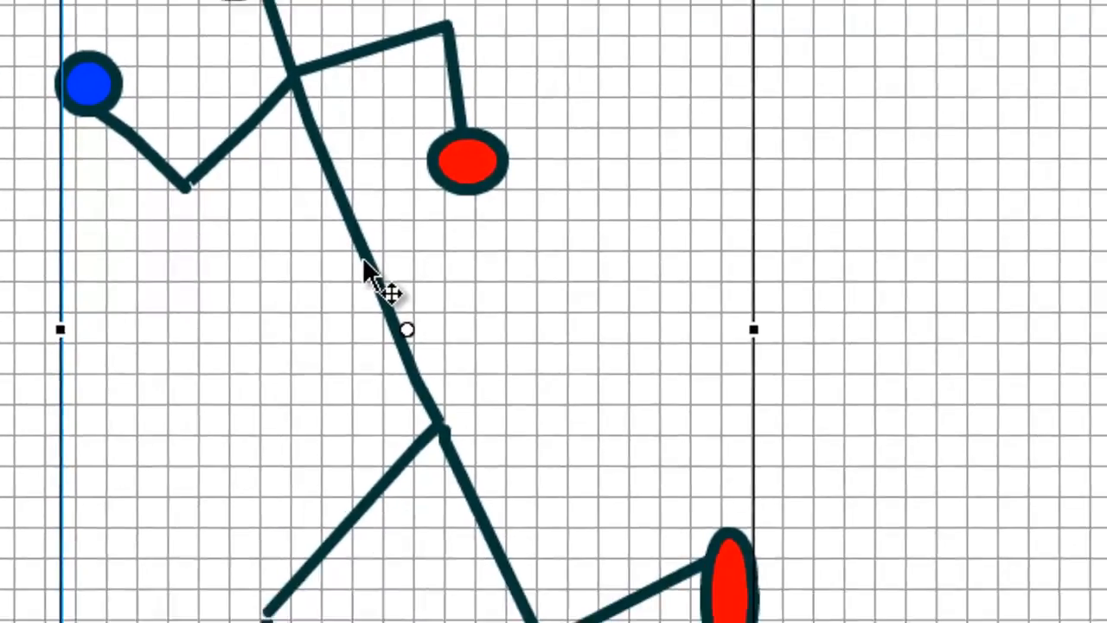
pyautogui.moveTo(362, 257); pyautogui.dragTo(735, 236)
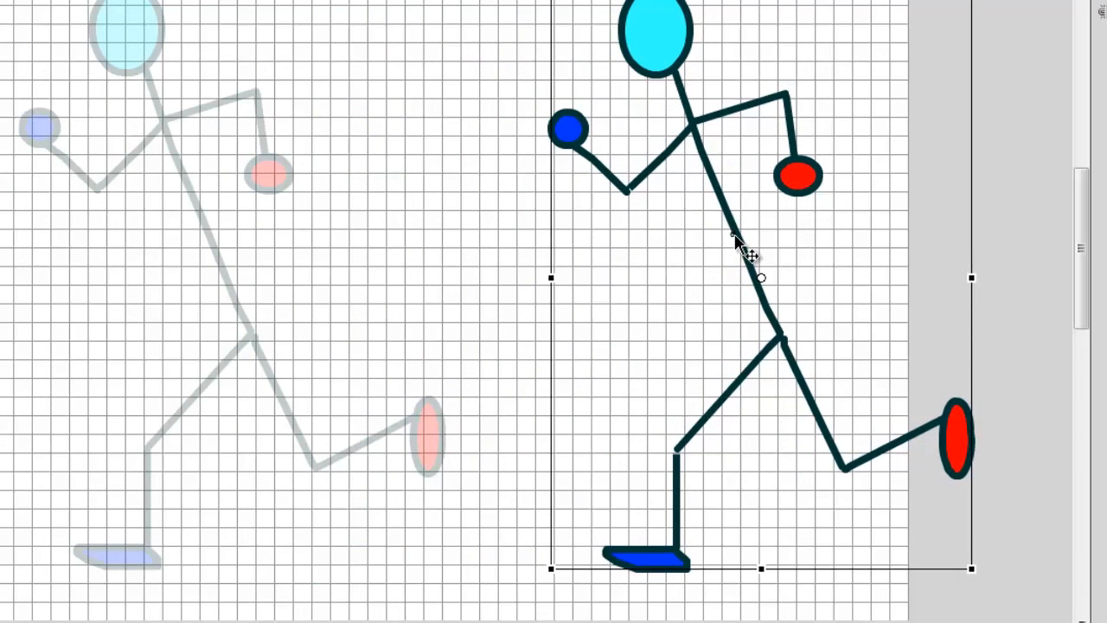
pyautogui.press('F6')
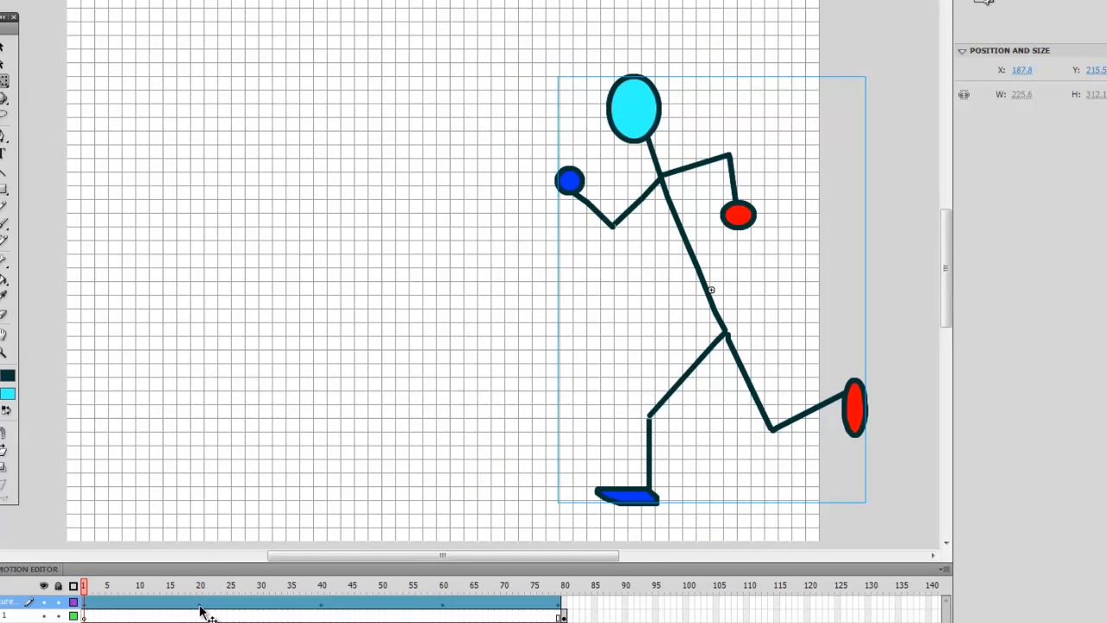
# Step: At frame 20, move the whole figure right of the stage's centre and turn on onion skinning back to frame 1
pyautogui.click(201, 610)
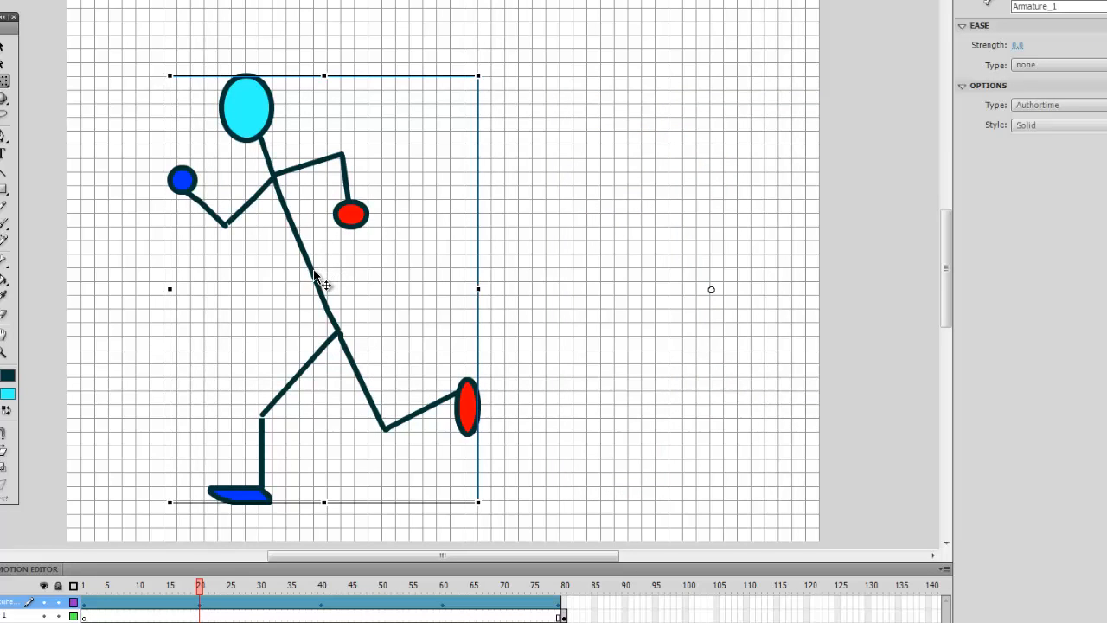
pyautogui.moveTo(315, 273); pyautogui.dragTo(565, 276)
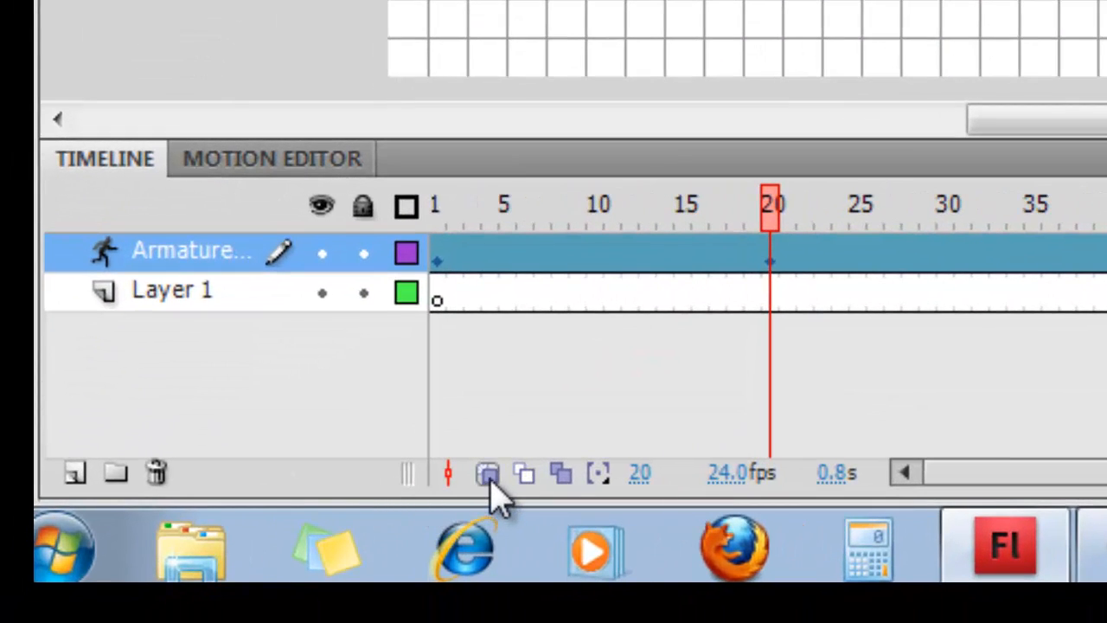
pyautogui.click(487, 473)
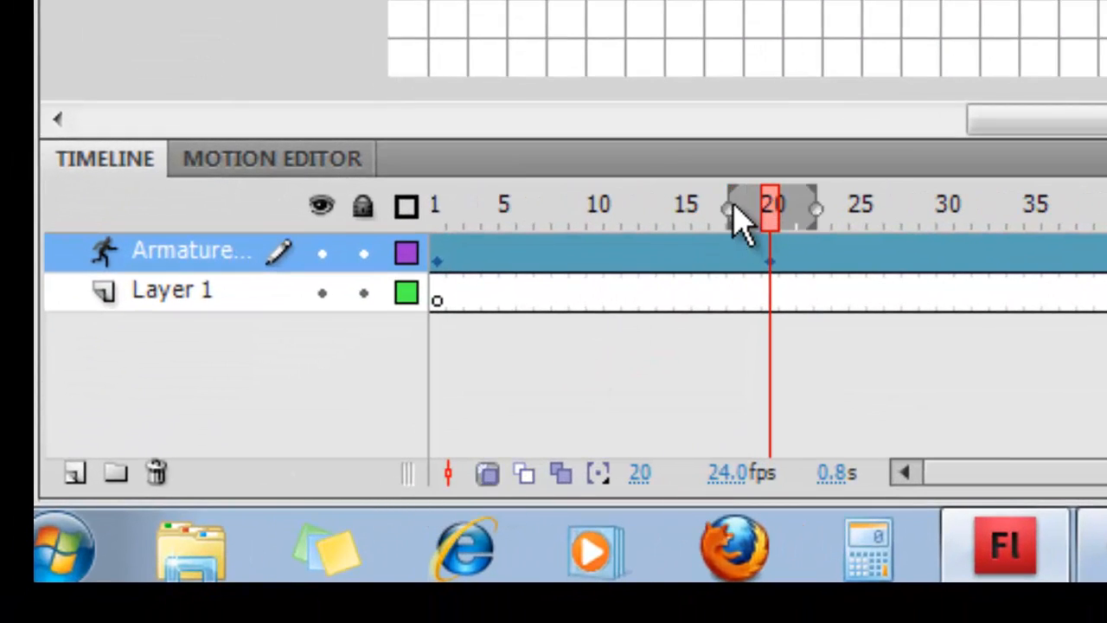
pyautogui.moveTo(732, 208); pyautogui.dragTo(448, 212)
pyautogui.moveTo(344, 307); pyautogui.dragTo(299, 314)
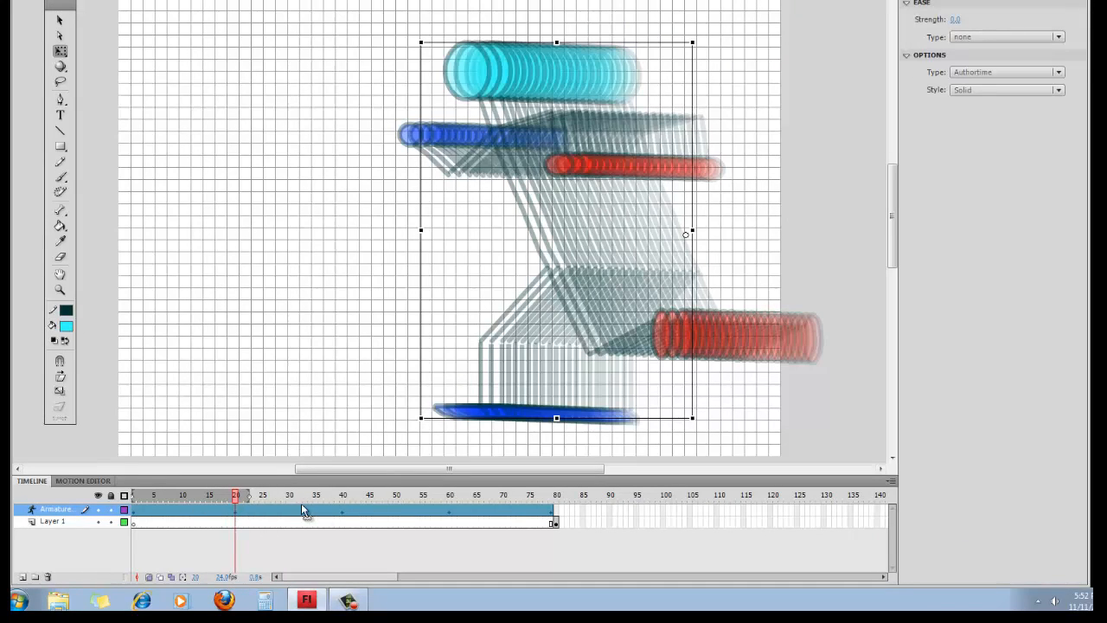
# Step: At the frame 60 pose, move the whole figure a short distance toward the stage's left edge
pyautogui.click(343, 518)
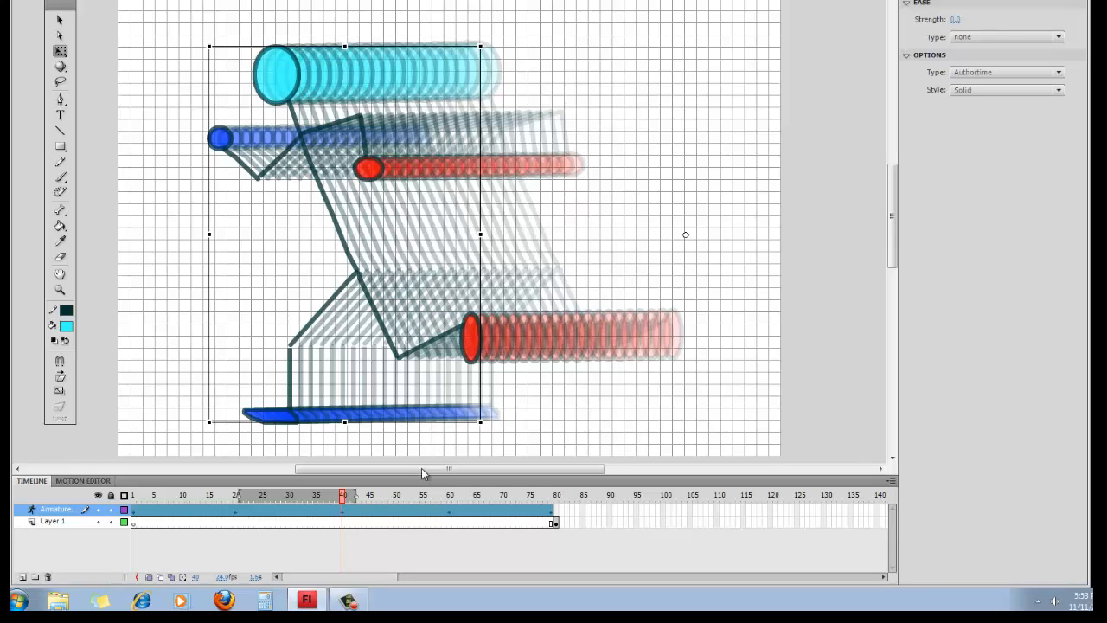
pyautogui.click(450, 518)
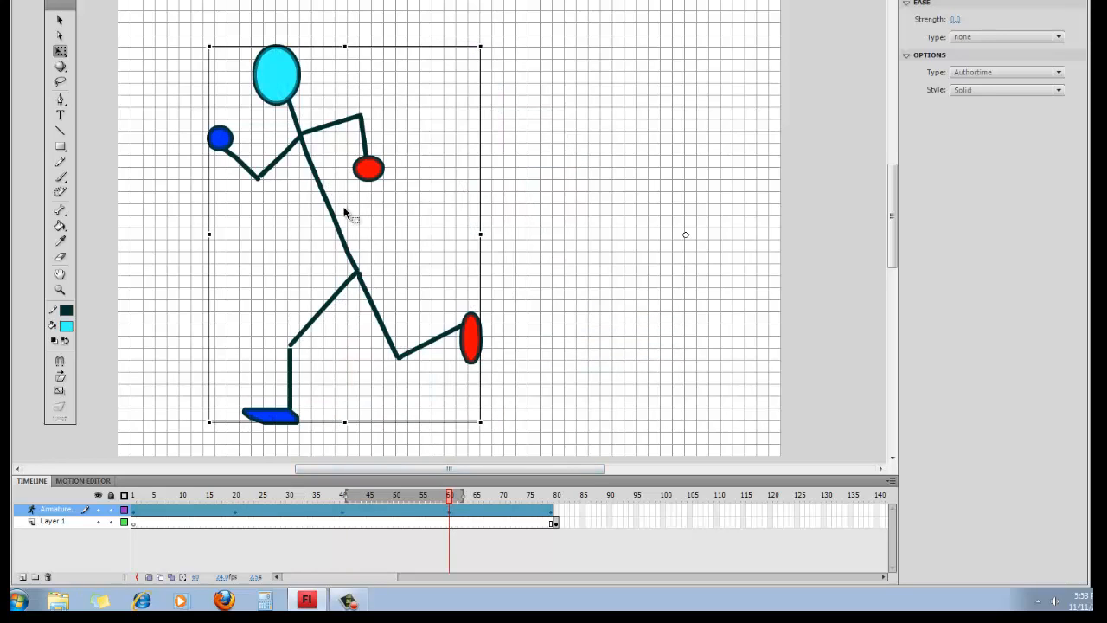
pyautogui.moveTo(336, 222); pyautogui.dragTo(294, 220)
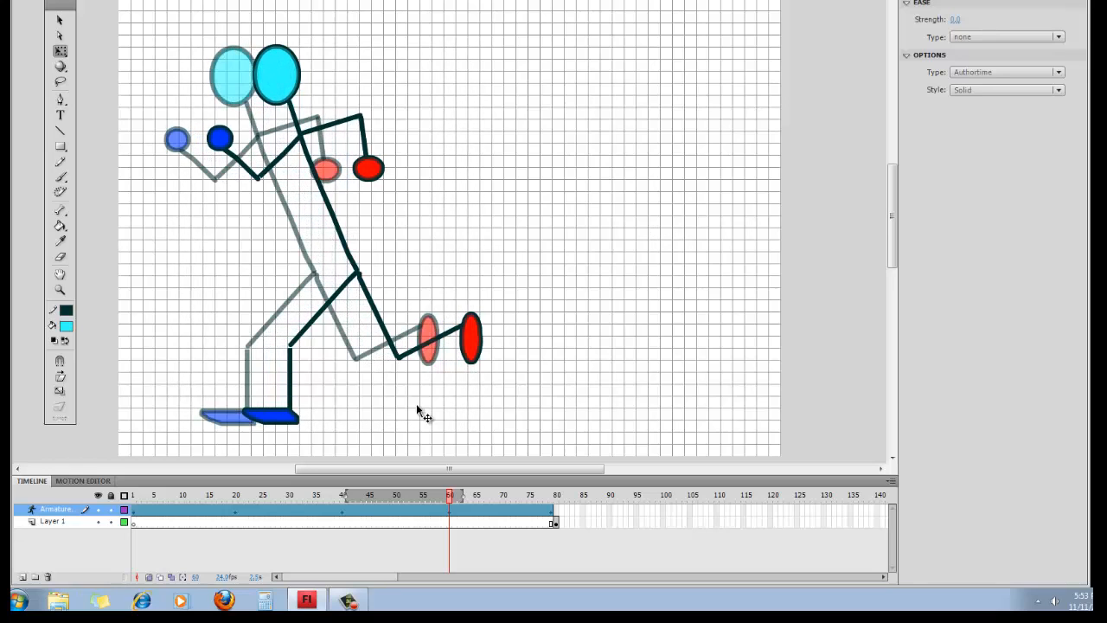
# Step: At frame 40, shrink the onion skin range to the current frame and move the figure toward the stage's centre
pyautogui.click(344, 519)
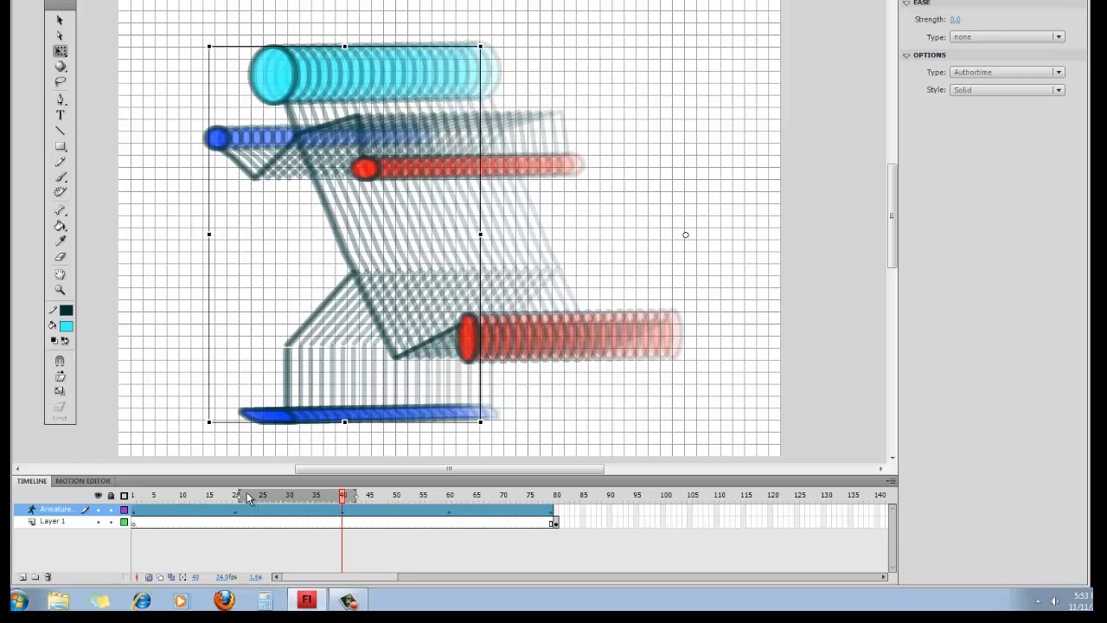
pyautogui.moveTo(248, 497)
pyautogui.mouseDown()
pyautogui.moveTo(362, 510)
pyautogui.moveTo(336, 497)
pyautogui.mouseUp()
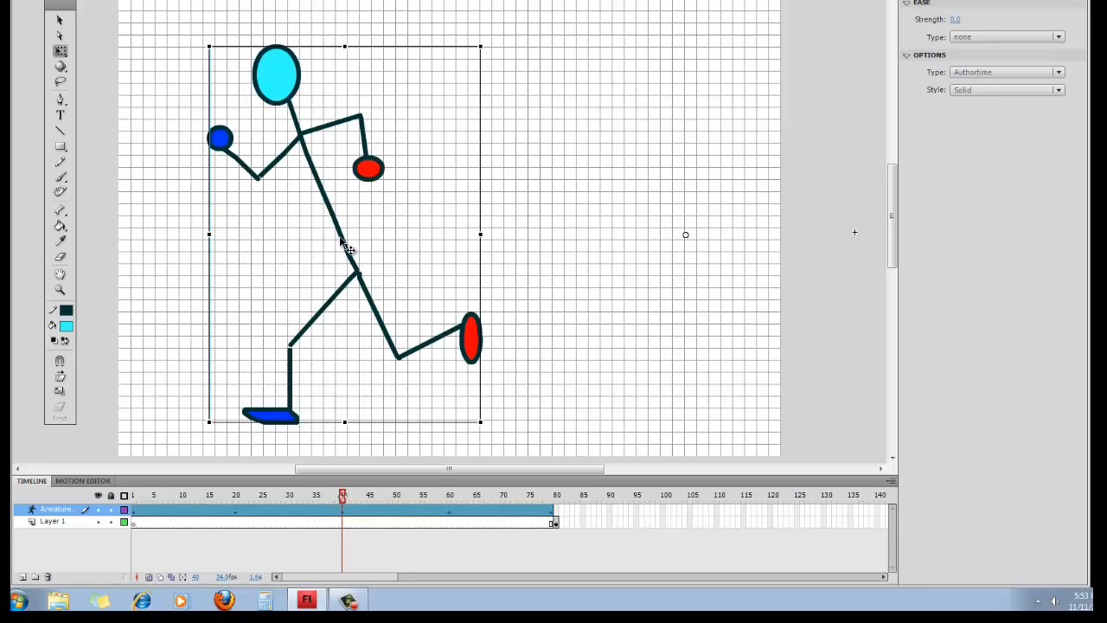
pyautogui.moveTo(344, 245); pyautogui.dragTo(413, 246)
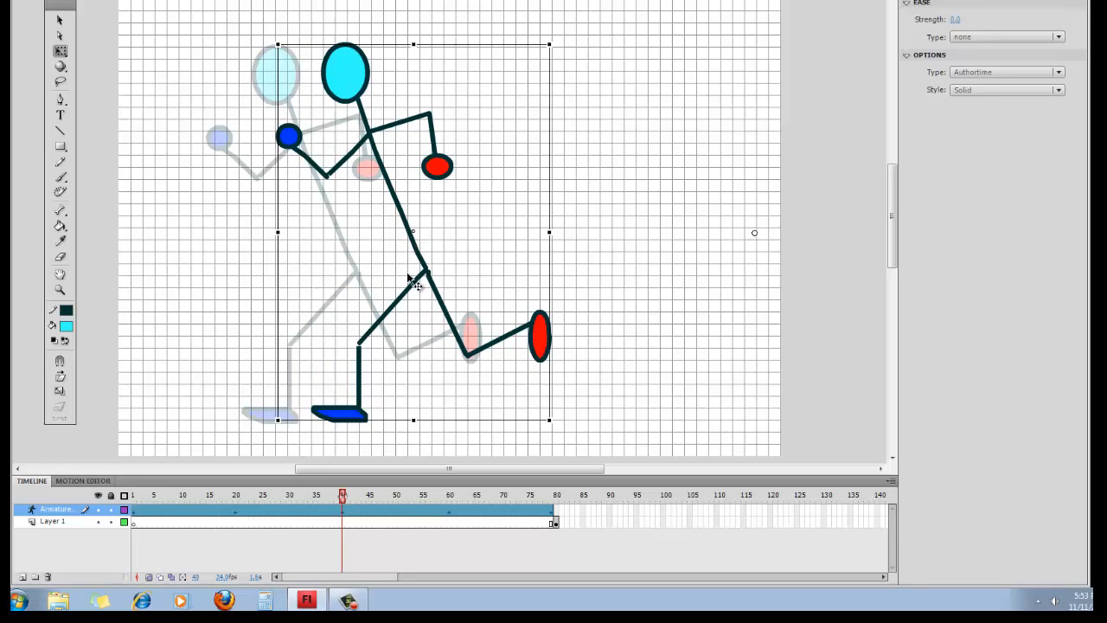
# Step: At the last pose, move the figure partly past the stage's left edge and extend the onion skin range back to frame 1
pyautogui.click(552, 517)
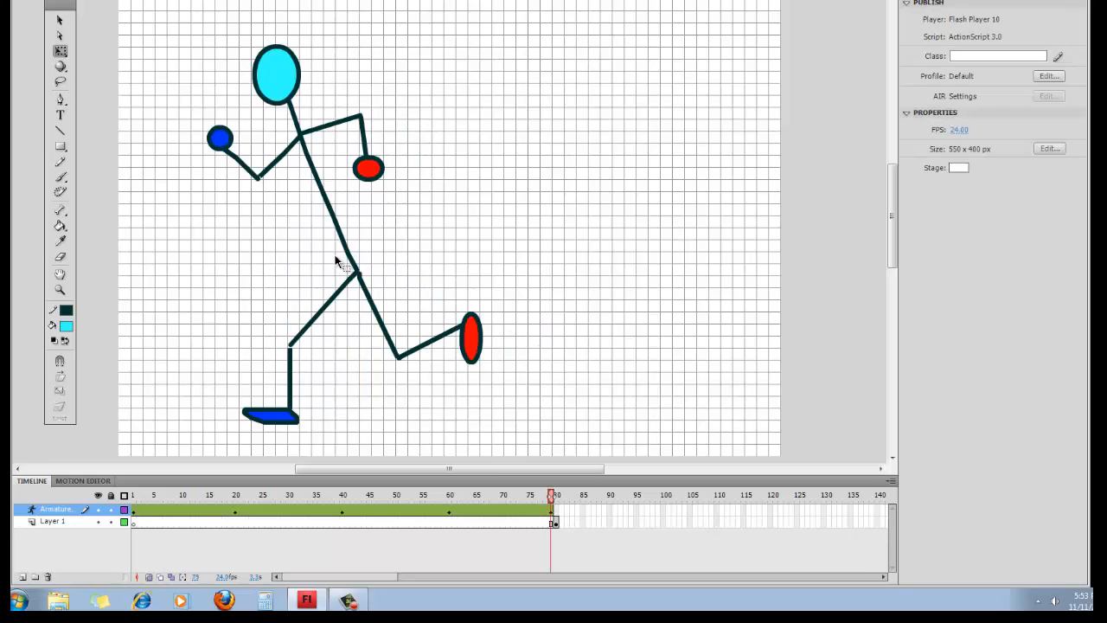
pyautogui.moveTo(340, 232); pyautogui.dragTo(188, 248)
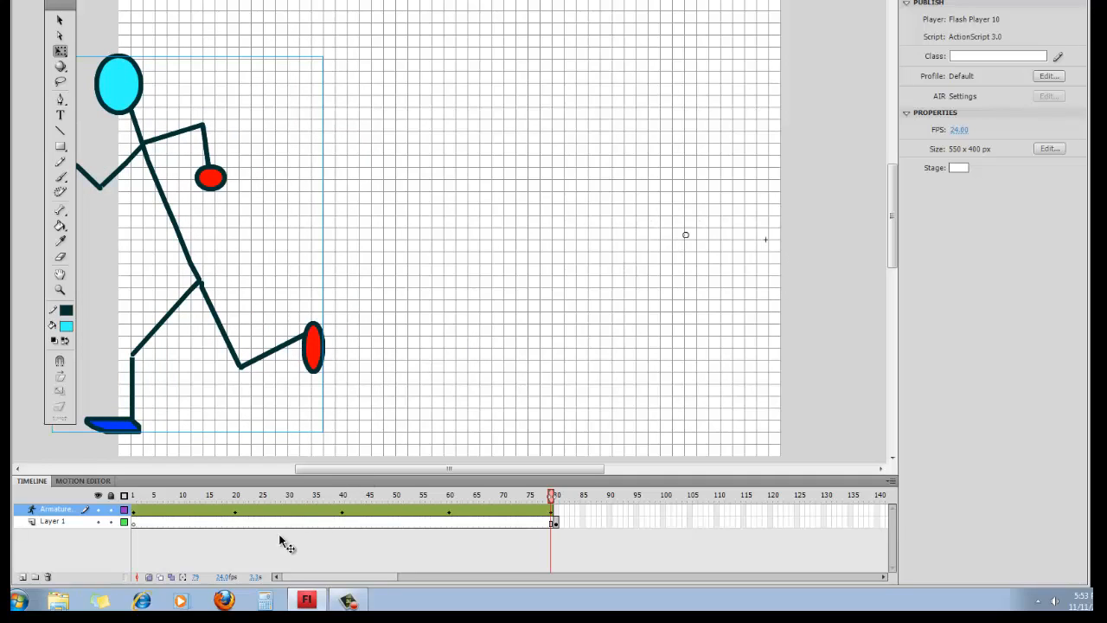
pyautogui.click(433, 516)
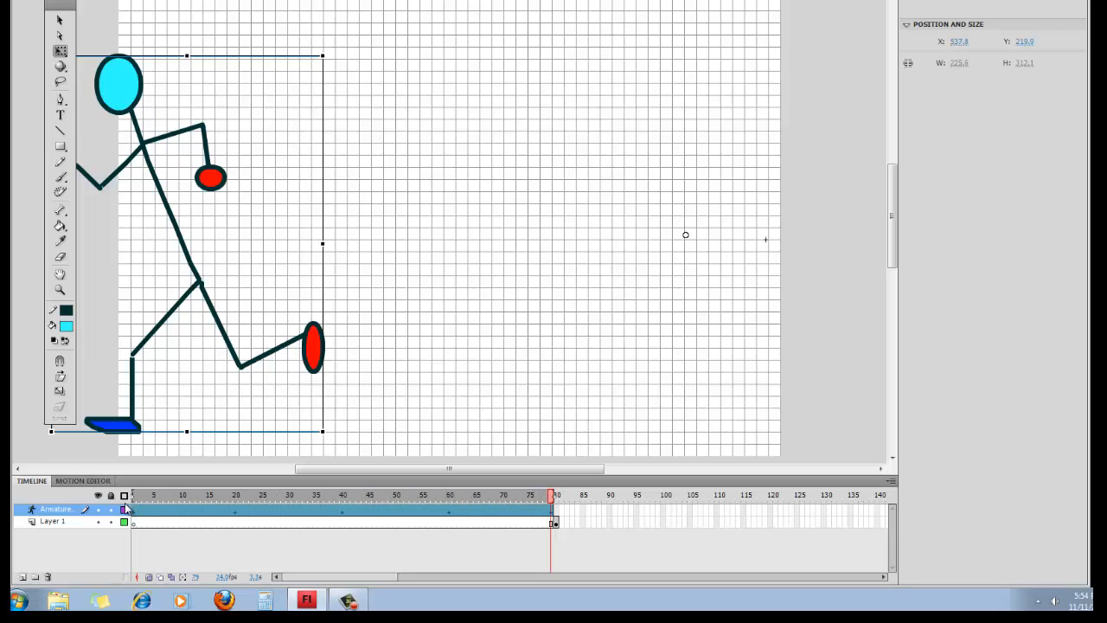
pyautogui.moveTo(126, 503); pyautogui.dragTo(127, 503)
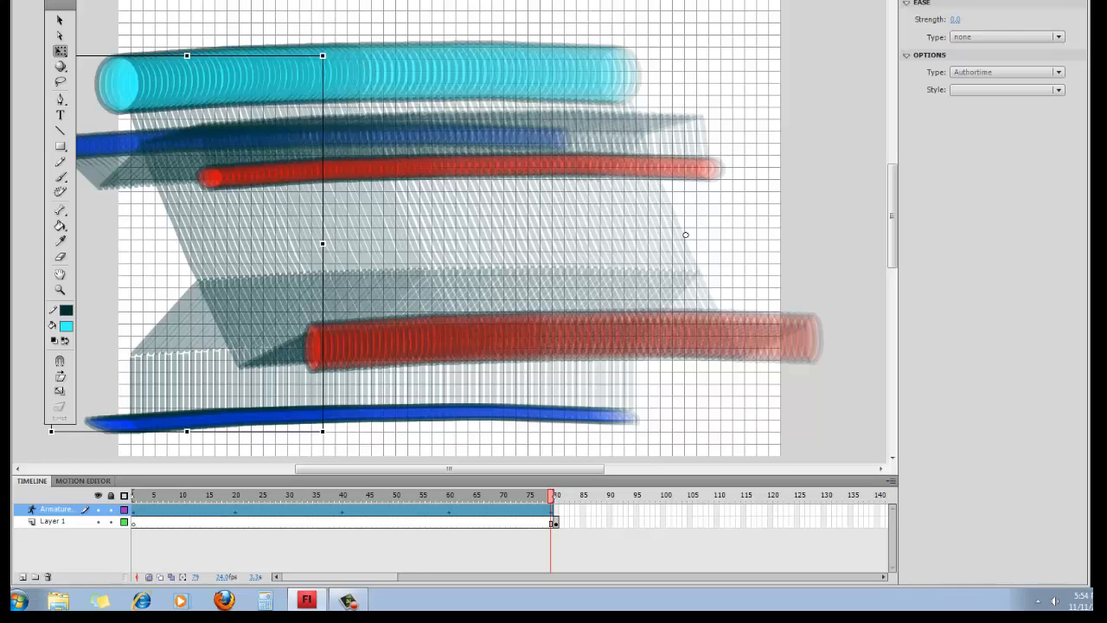
# Step: Test the movie to preview the figure travelling across the stage
pyautogui.click(350, 0)
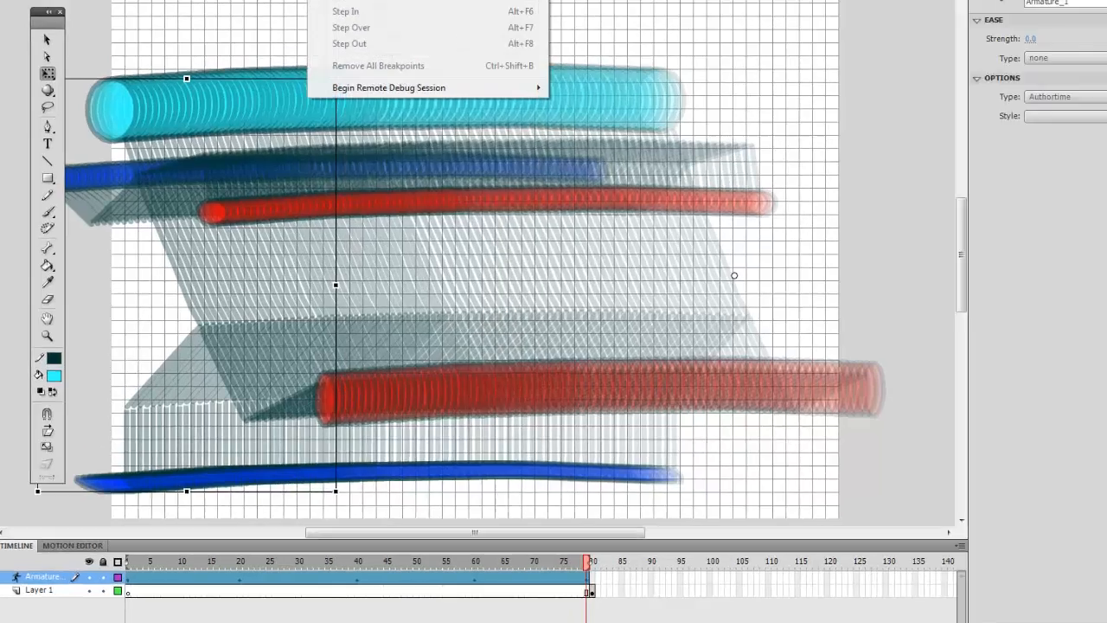
pyautogui.moveTo(366, 9)
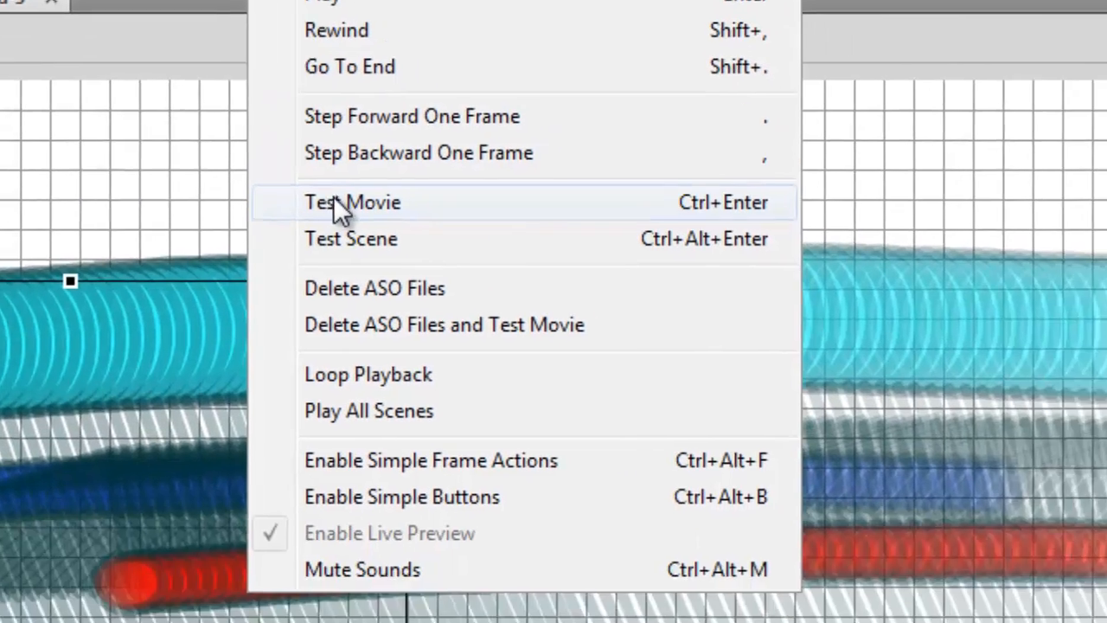
pyautogui.click(441, 320)
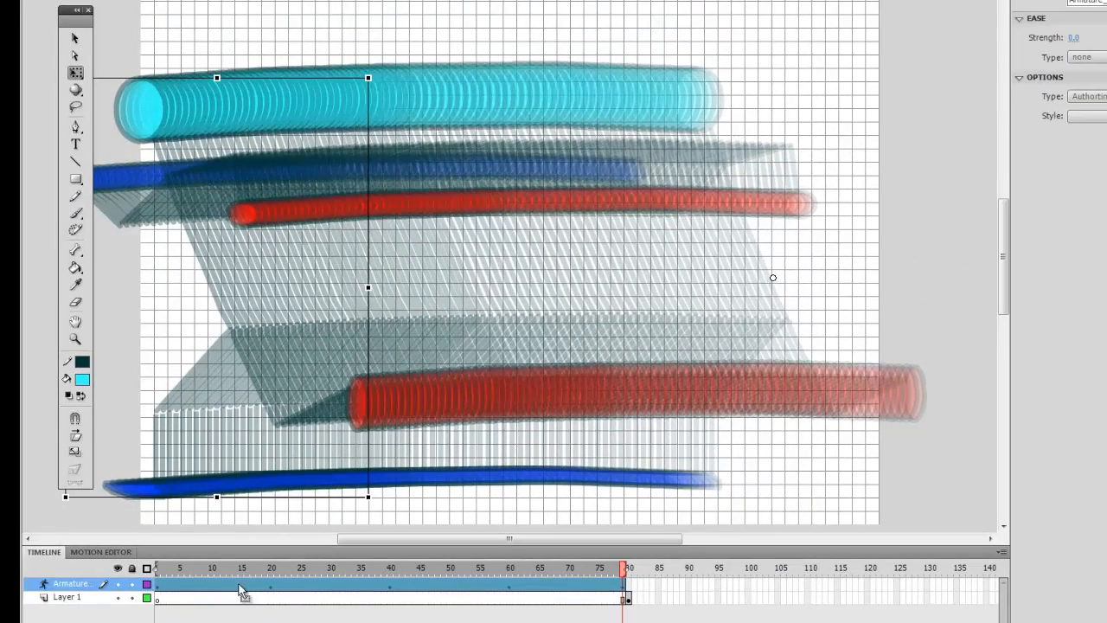
# Step: At frame 20, turn off onion skinning and swing the blue-footed leg's lower bone backward from the knee
pyautogui.click(274, 591)
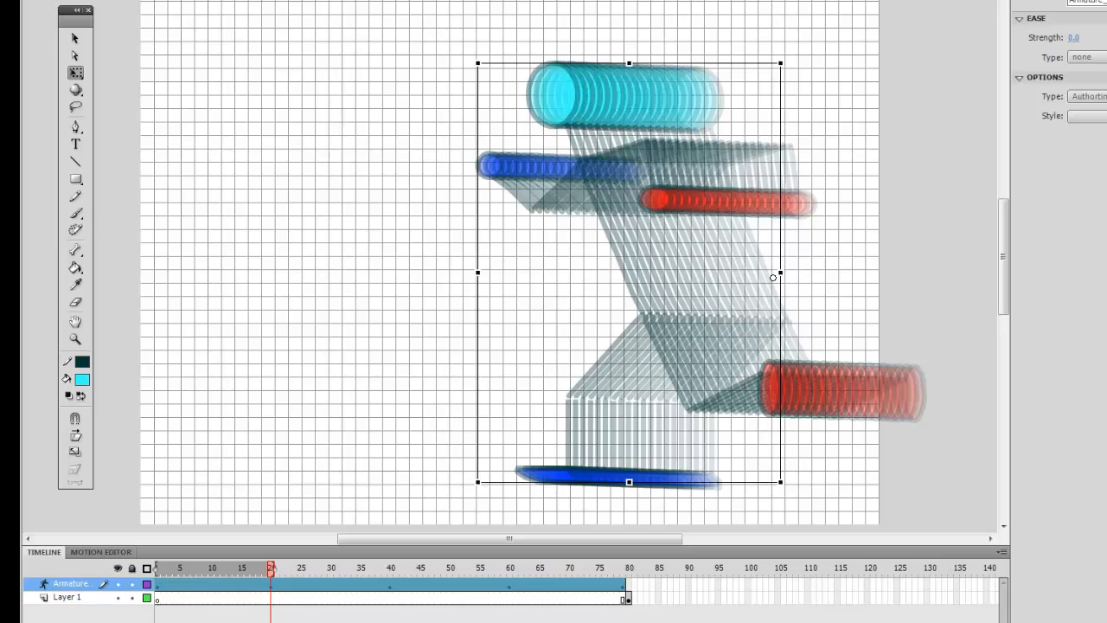
pyautogui.click(183, 622)
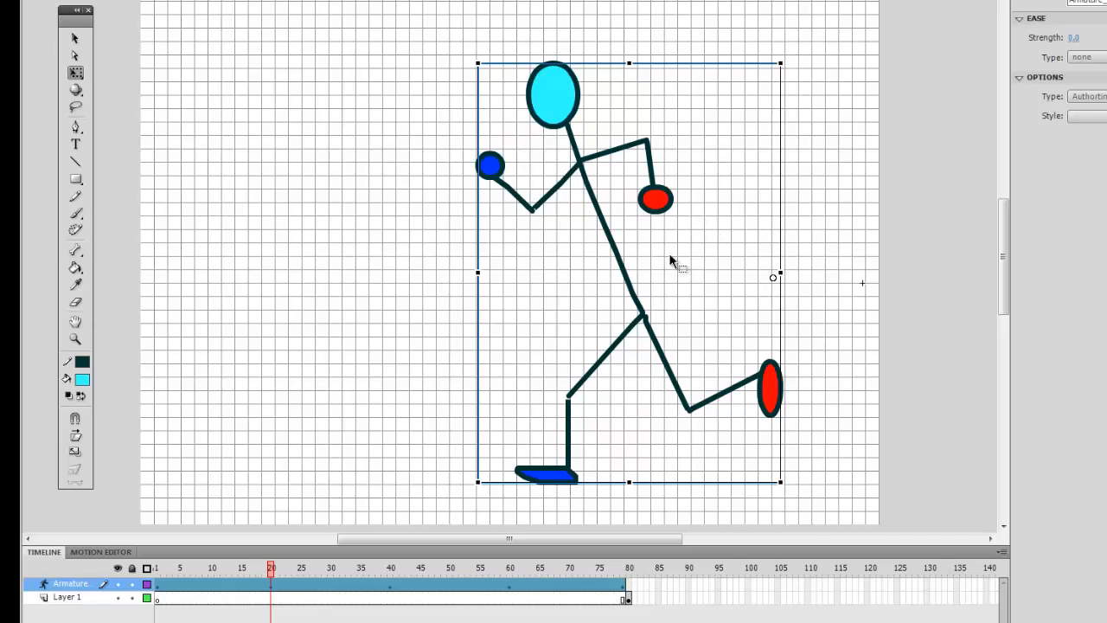
pyautogui.click(569, 451)
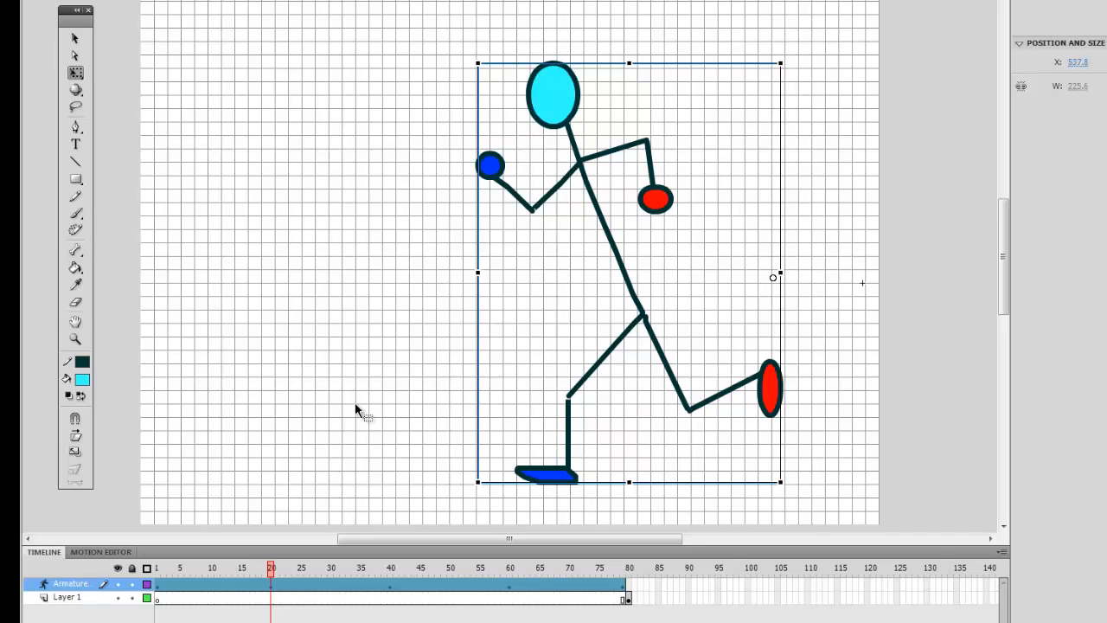
pyautogui.click(76, 250)
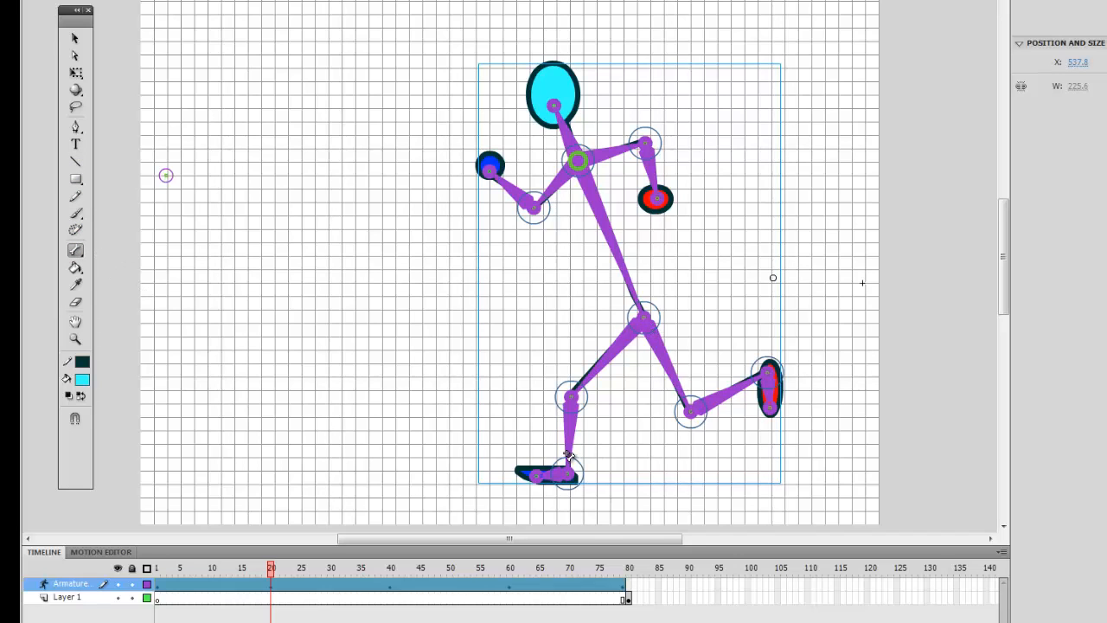
pyautogui.click(75, 38)
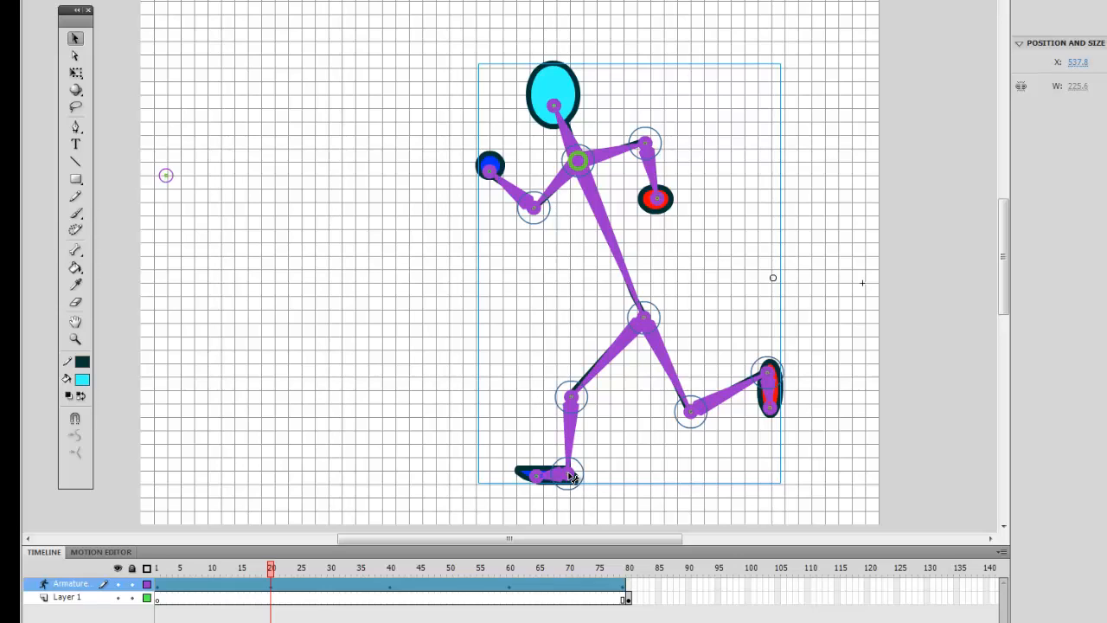
pyautogui.moveTo(571, 474); pyautogui.dragTo(611, 463)
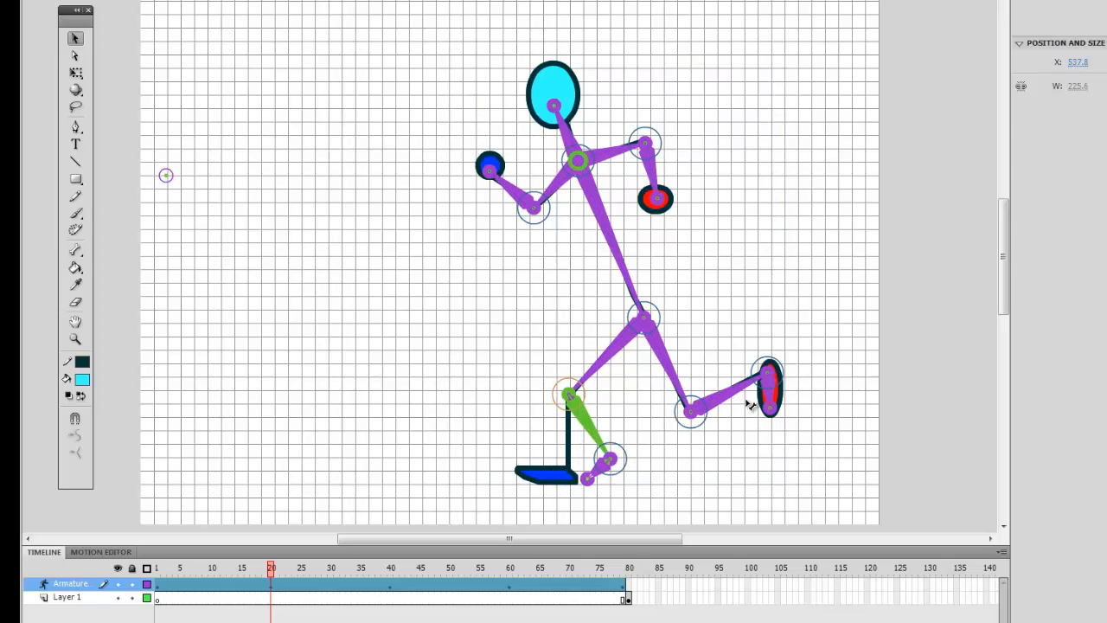
# Step: At frame 20, bring the red-footed leg's knee forward and lower its shin and foot toward the ground
pyautogui.click(690, 415)
pyautogui.moveTo(691, 414); pyautogui.dragTo(668, 420)
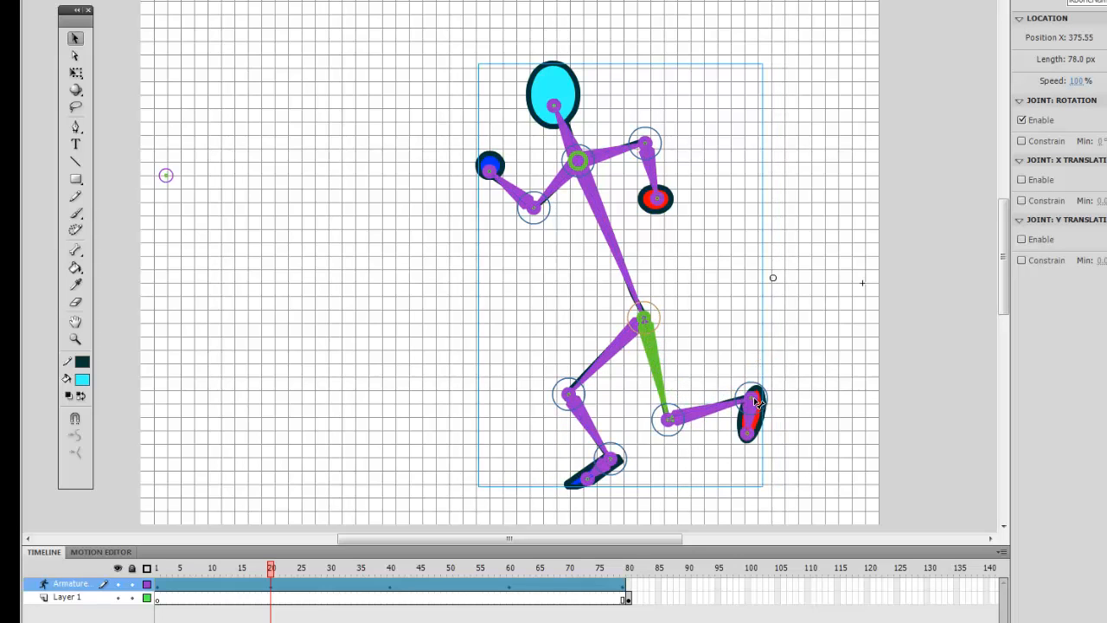
pyautogui.moveTo(756, 411); pyautogui.dragTo(741, 445)
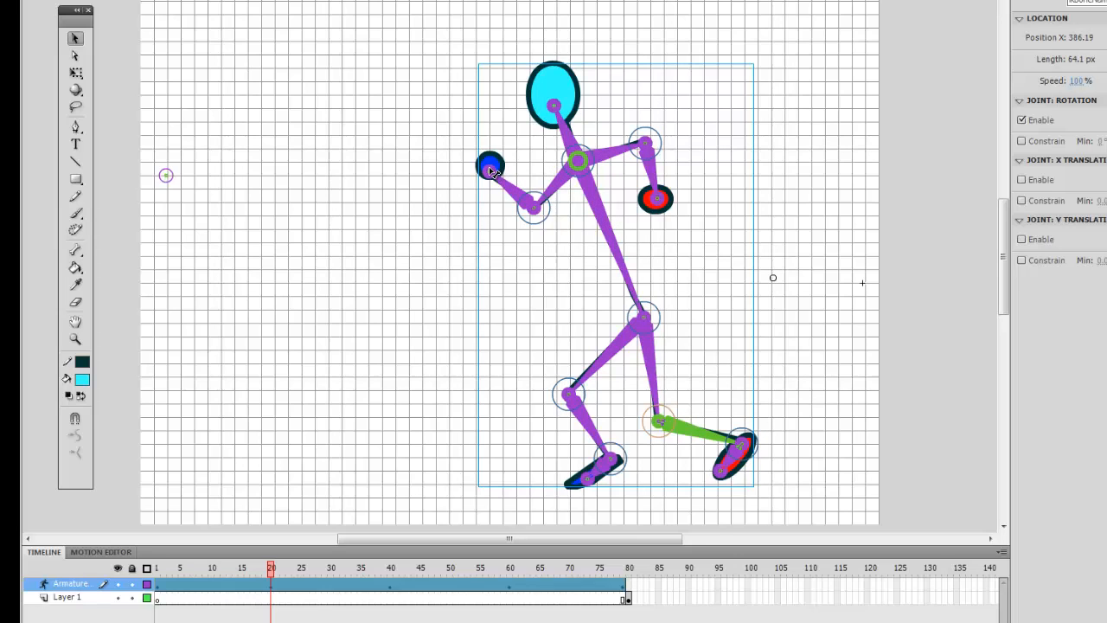
# Step: At frame 20, swing the blue hand and red hand closer to the body and tilt the head upright
pyautogui.moveTo(496, 173); pyautogui.dragTo(528, 161)
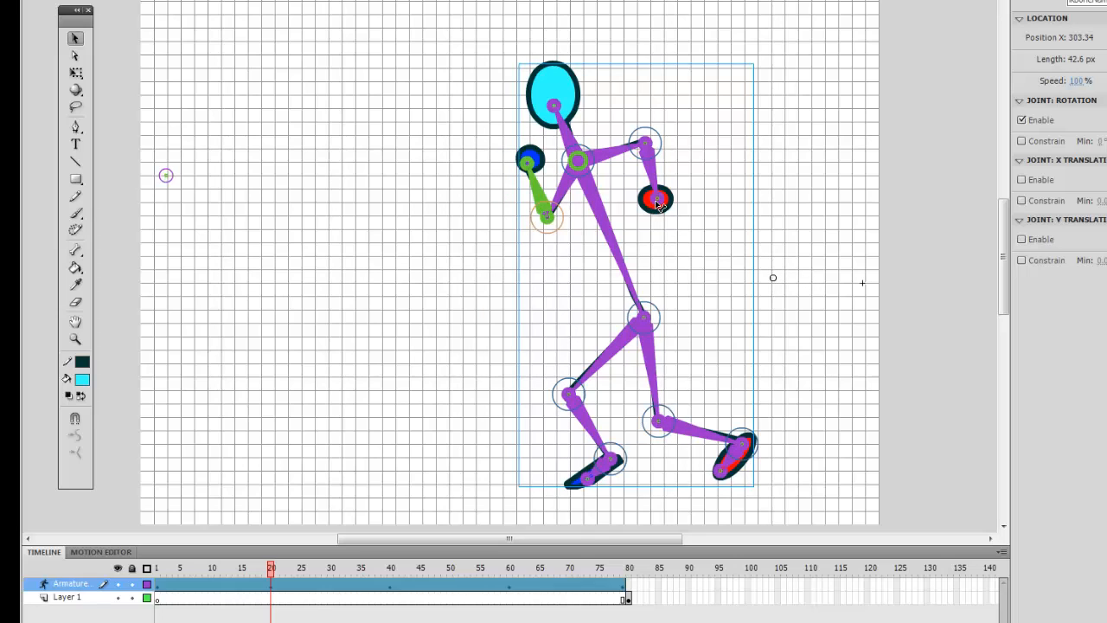
pyautogui.moveTo(654, 149); pyautogui.dragTo(646, 220)
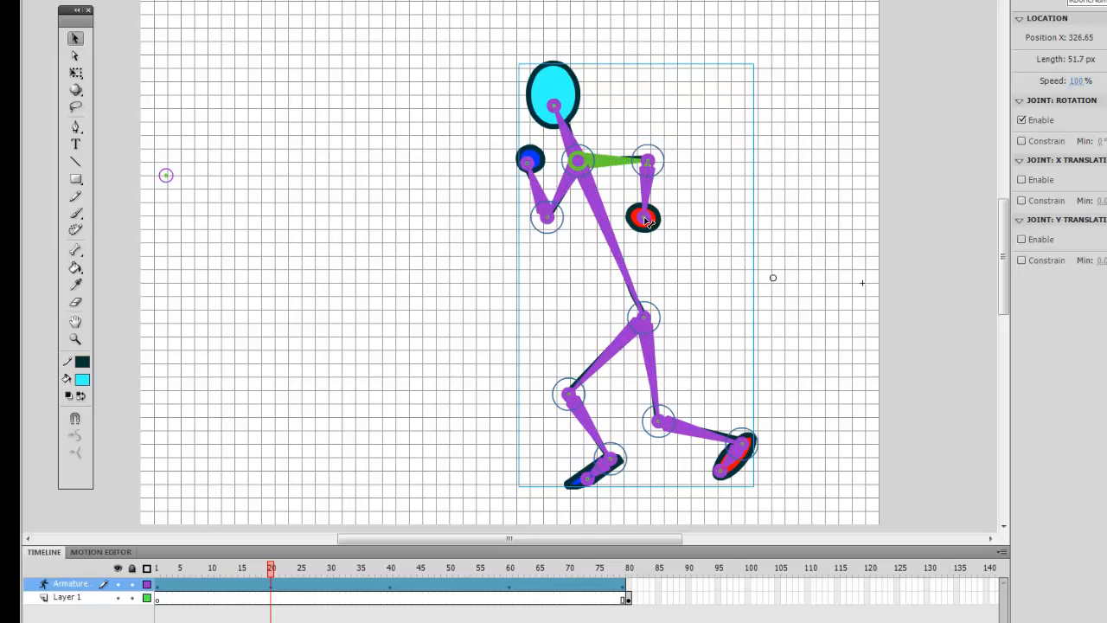
pyautogui.click(644, 218)
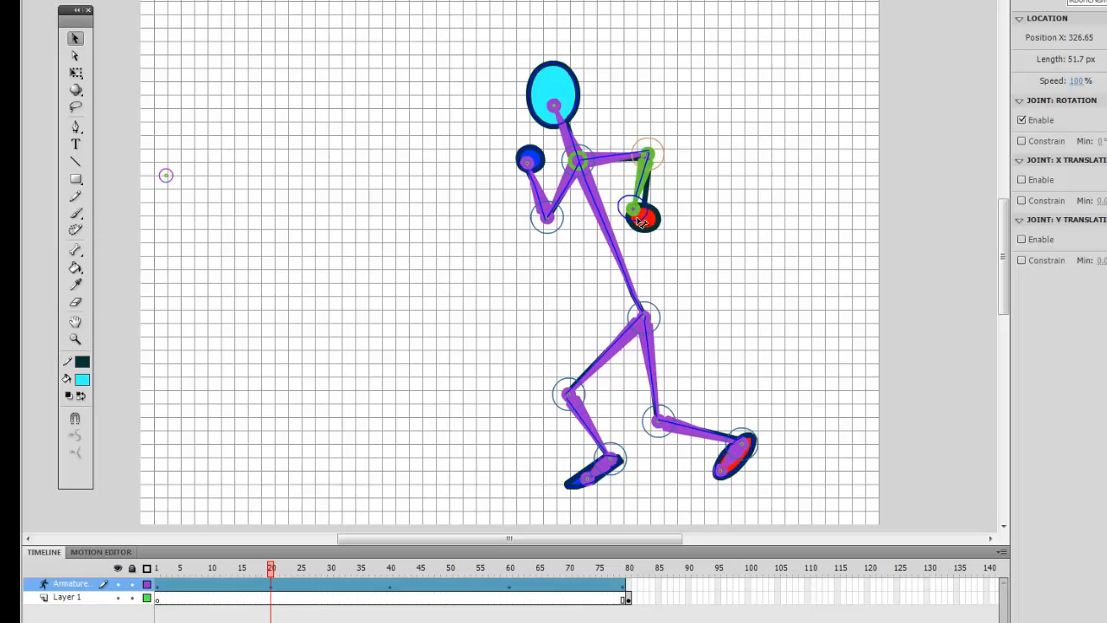
pyautogui.moveTo(644, 233); pyautogui.dragTo(660, 262)
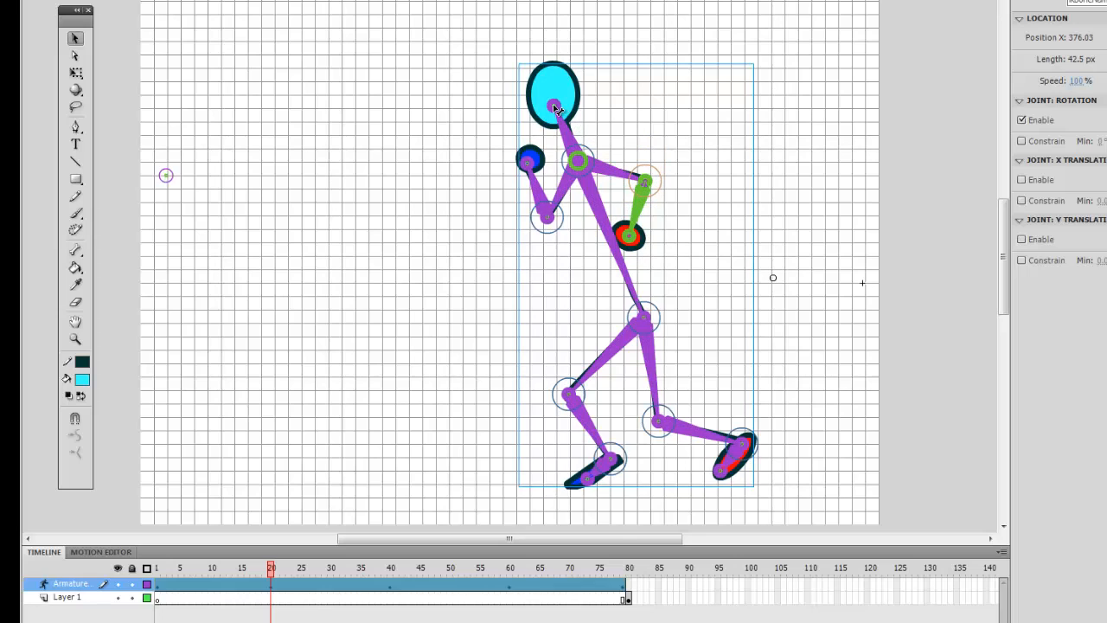
pyautogui.moveTo(557, 105); pyautogui.dragTo(579, 103)
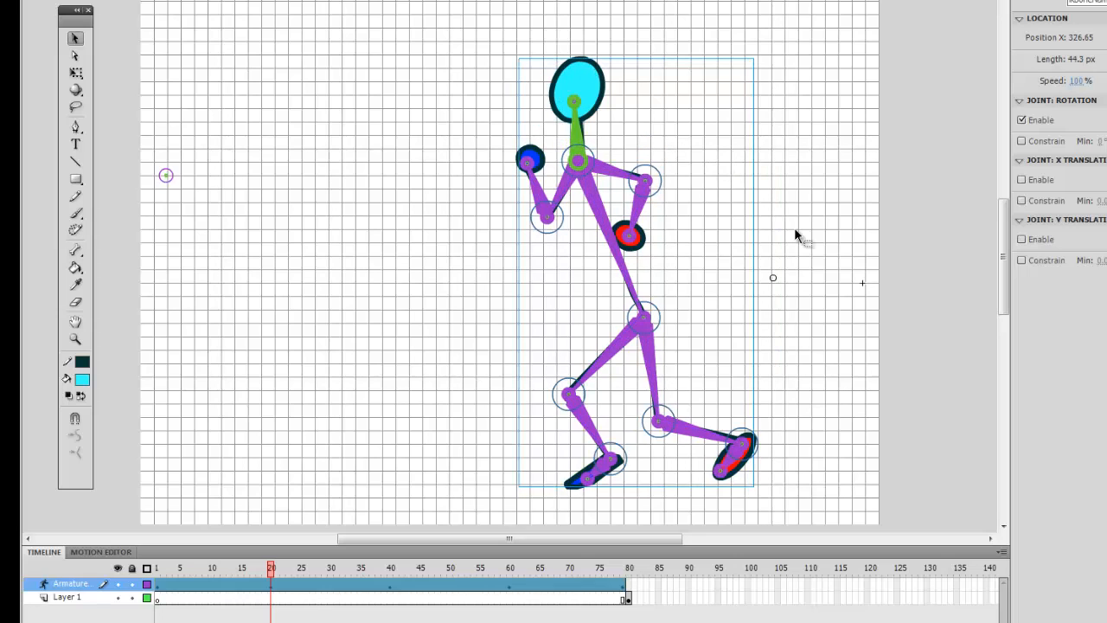
# Step: At frame 40, lower the red-handed arm toward the torso and swing the red-footed leg forward from the hip
pyautogui.click(391, 593)
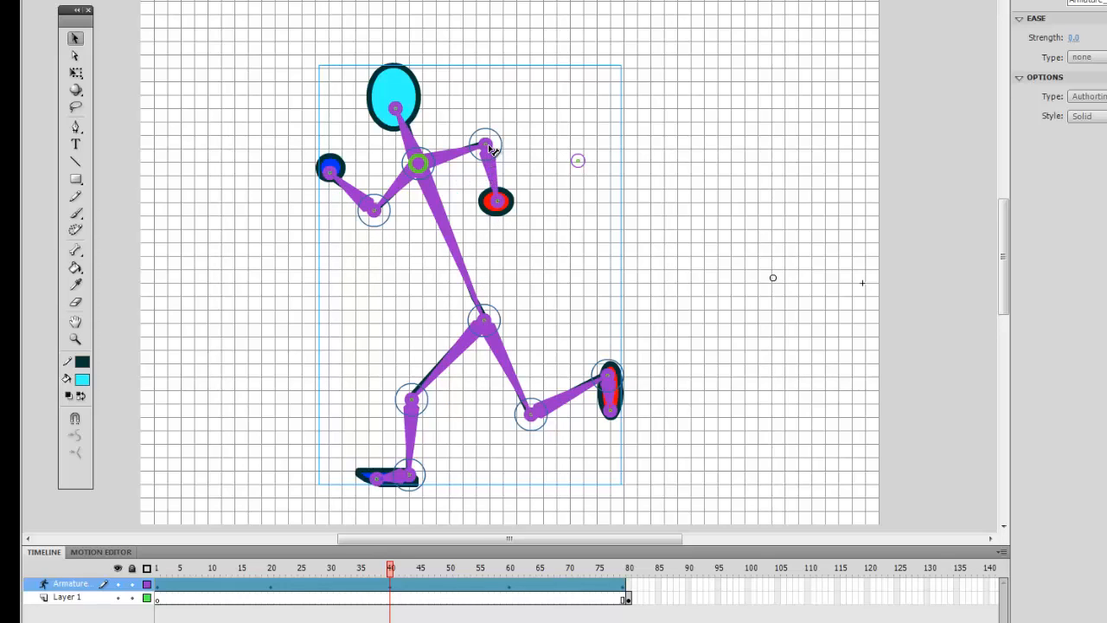
pyautogui.moveTo(490, 154); pyautogui.dragTo(463, 216)
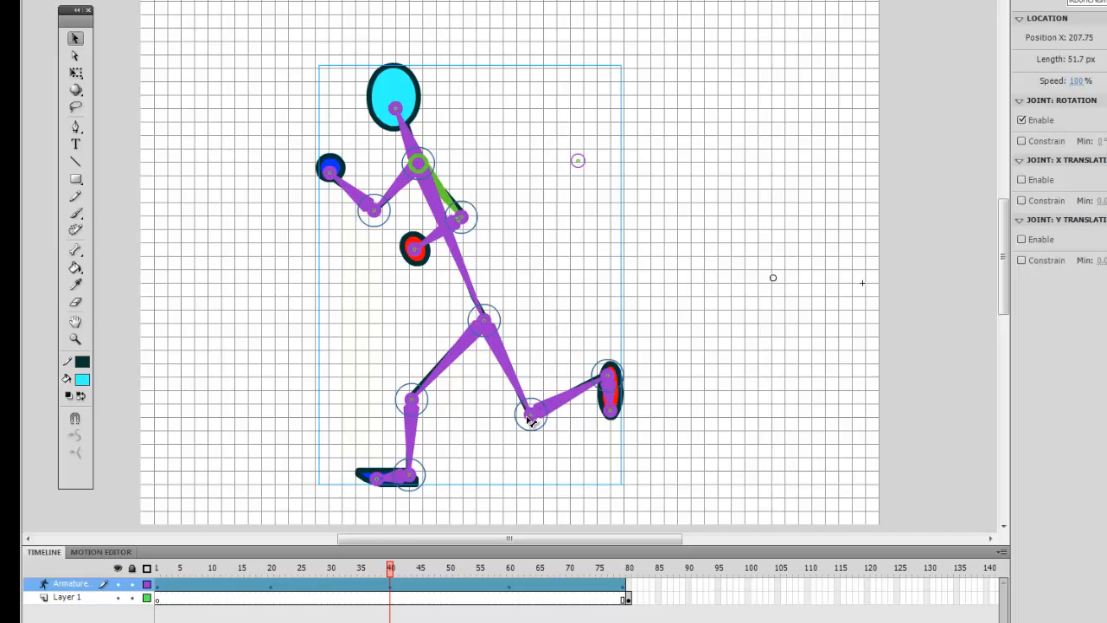
pyautogui.moveTo(533, 422); pyautogui.dragTo(437, 409)
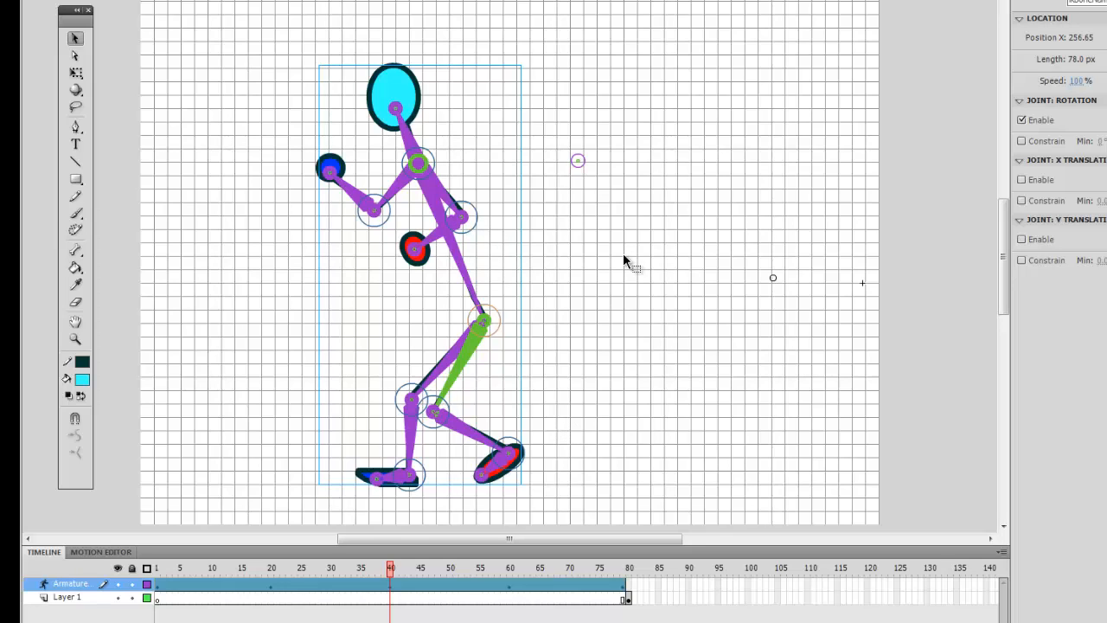
# Step: At frame 60, bring the red-footed leg forward with its foot near the ground and trail the blue-footed leg behind it
pyautogui.click(511, 592)
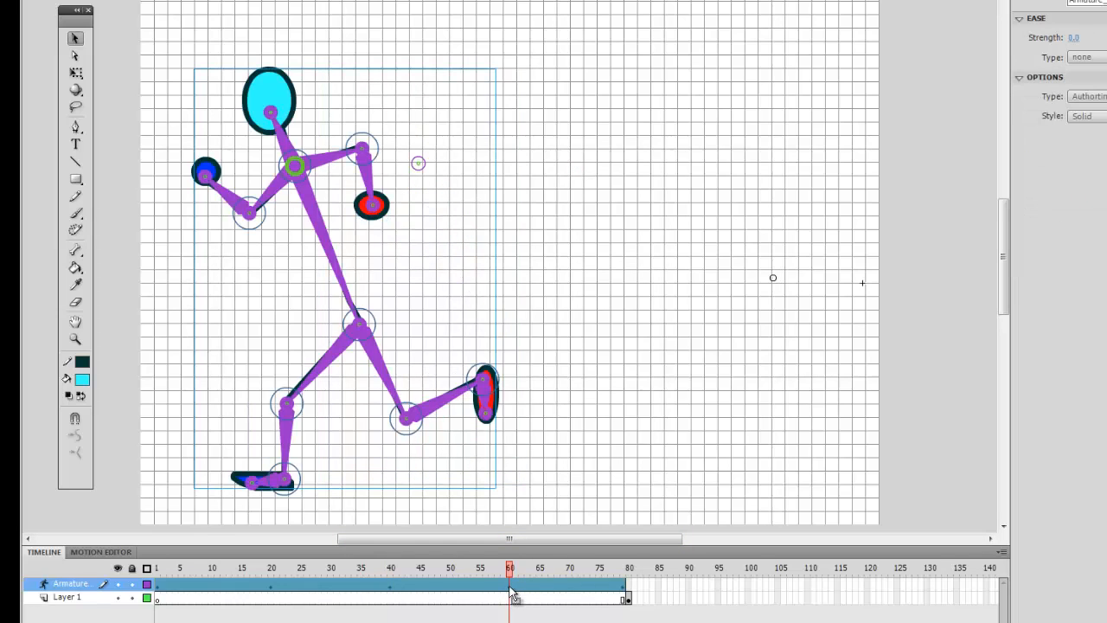
pyautogui.click(510, 593)
pyautogui.moveTo(404, 427); pyautogui.dragTo(195, 383)
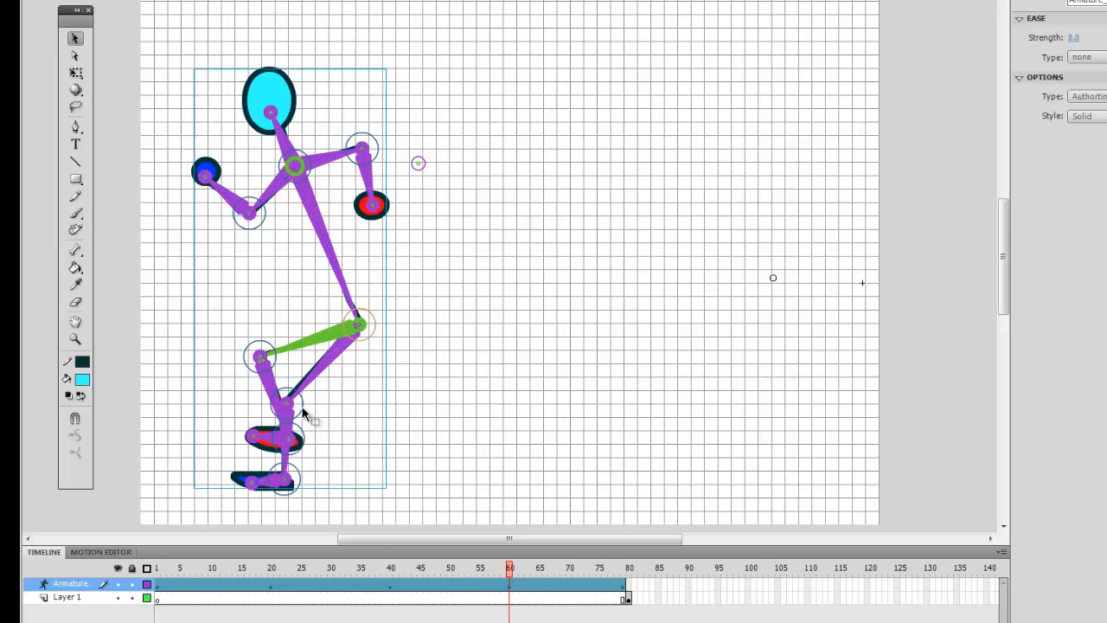
pyautogui.moveTo(294, 408); pyautogui.dragTo(344, 410)
pyautogui.click(350, 500)
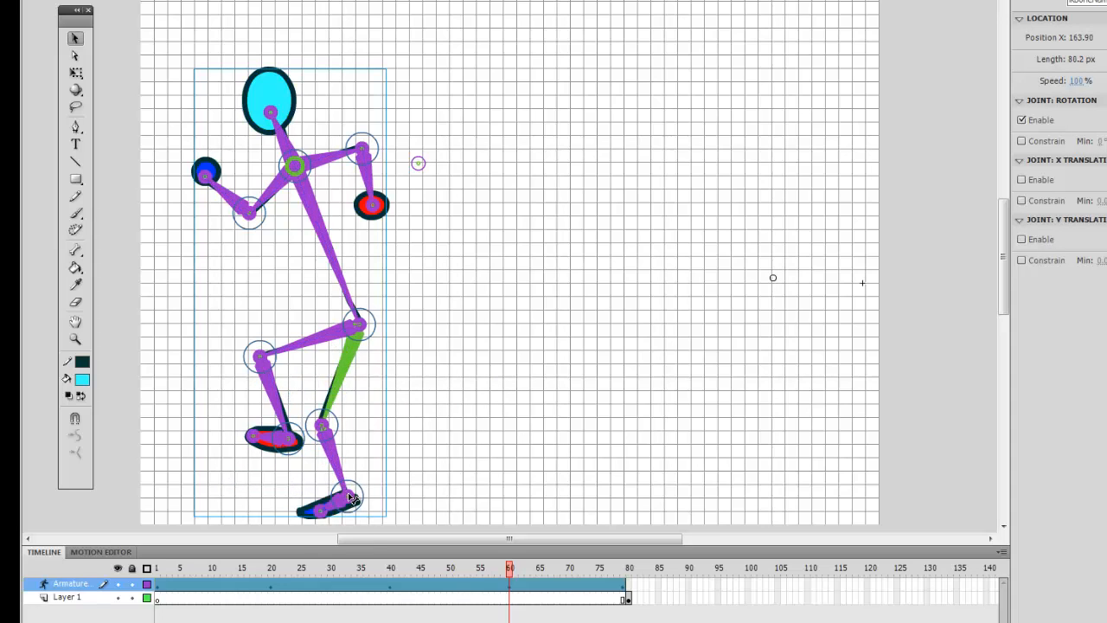
pyautogui.moveTo(350, 500); pyautogui.dragTo(386, 452)
pyautogui.moveTo(288, 440); pyautogui.dragTo(258, 493)
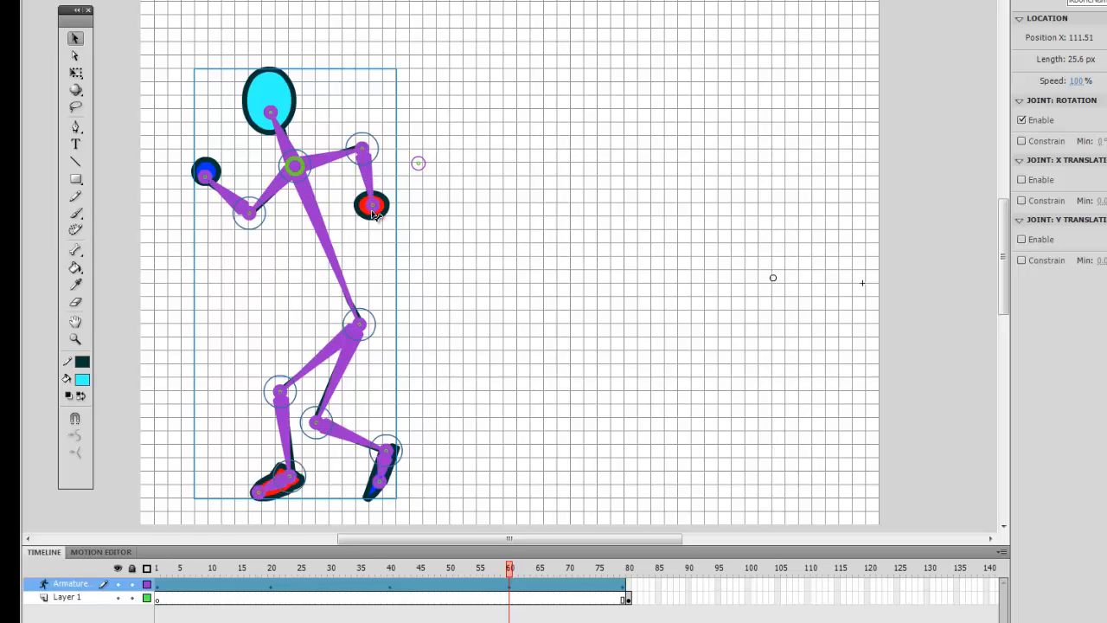
# Step: At frame 60, swap the arms, swinging the red hand in front of the body and the blue hand back to the torso
pyautogui.moveTo(367, 179); pyautogui.dragTo(195, 206)
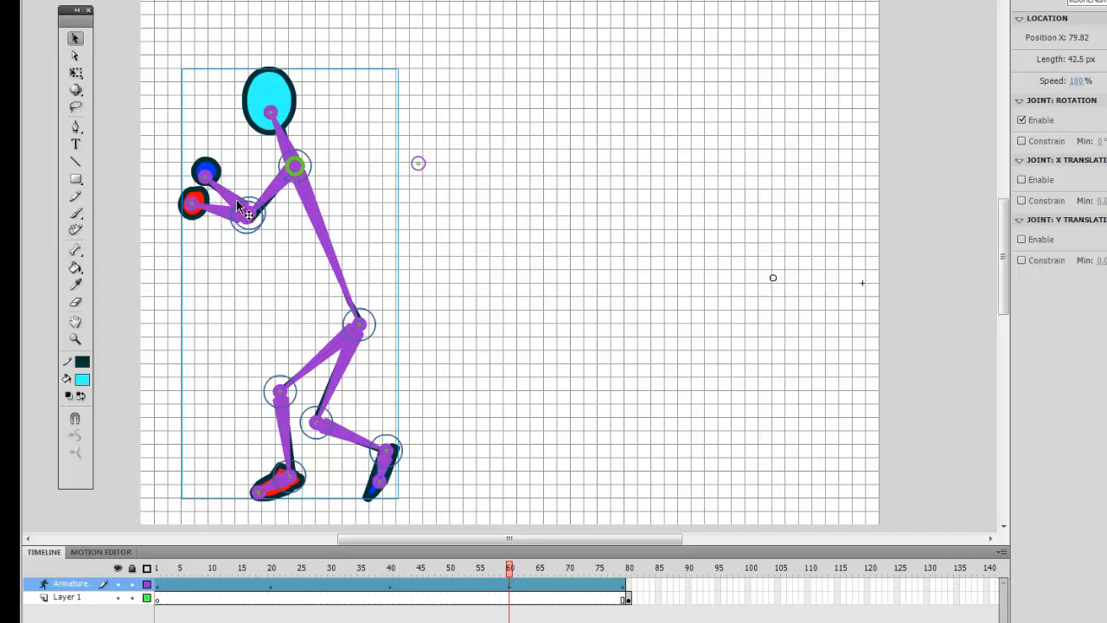
pyautogui.click(216, 181)
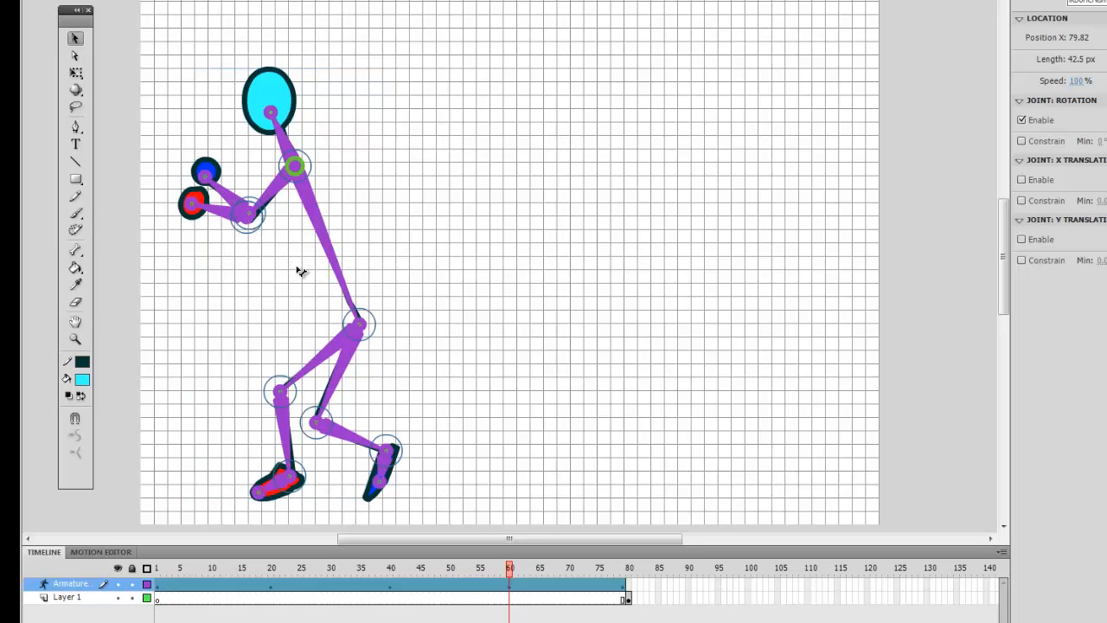
pyautogui.click(208, 173)
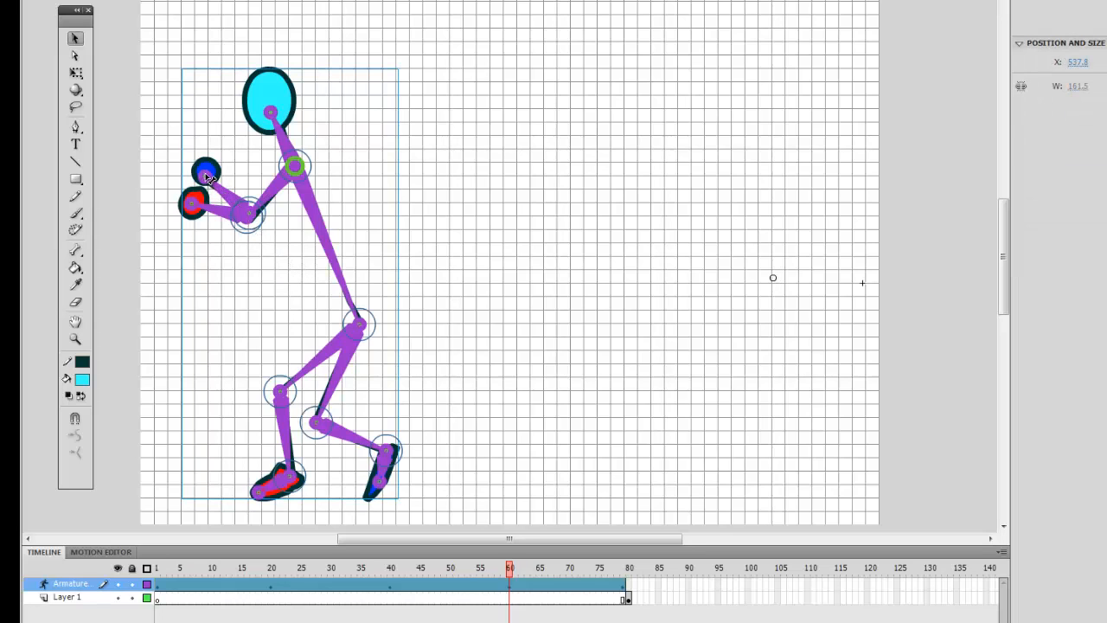
pyautogui.moveTo(209, 178); pyautogui.dragTo(308, 247)
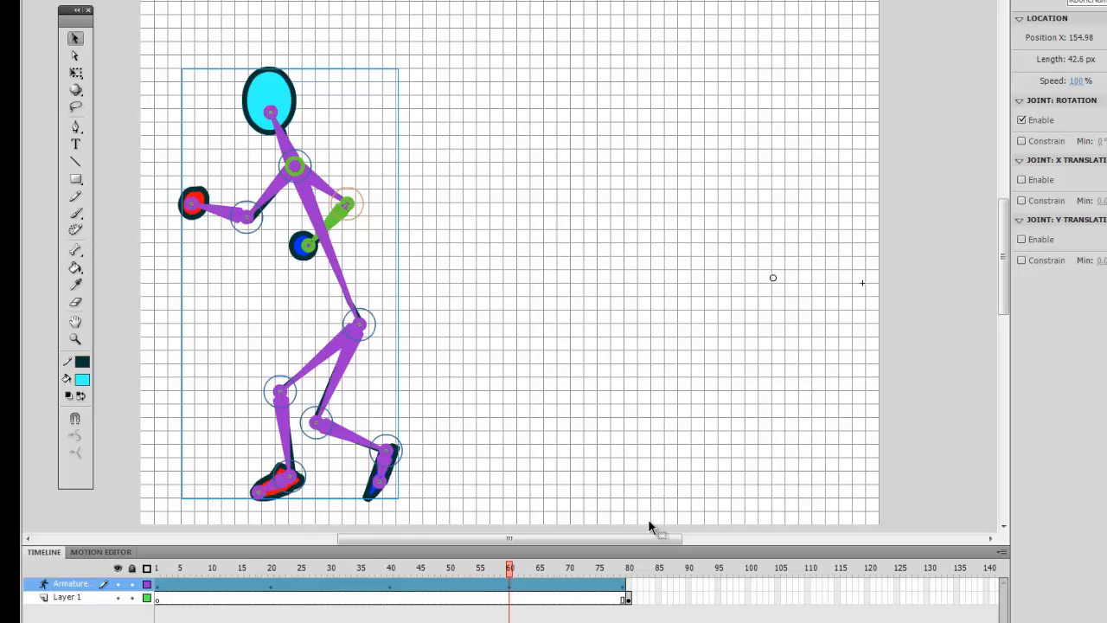
# Step: Go to the pose at frame 79, shorten the onion-skin range and turn onion skinning off
pyautogui.click(624, 593)
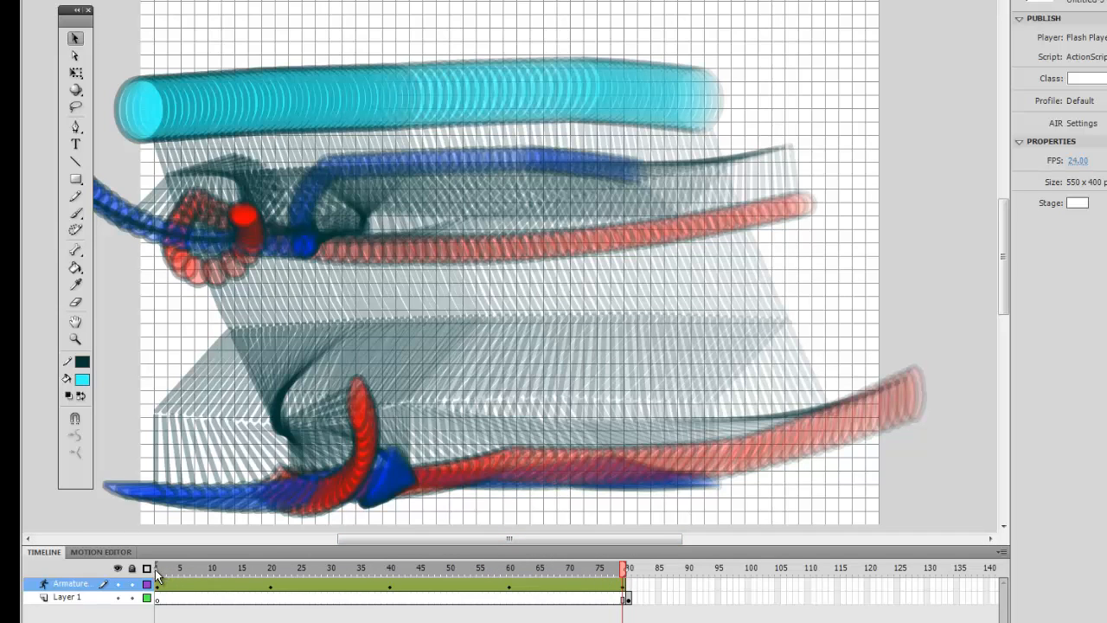
pyautogui.moveTo(226, 565); pyautogui.dragTo(390, 559)
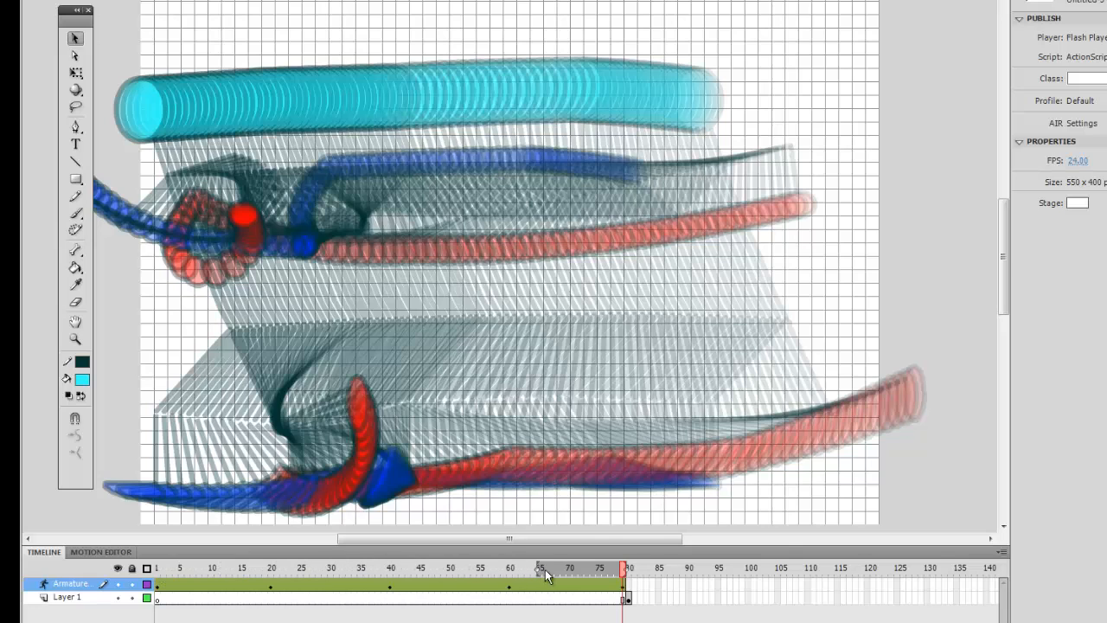
pyautogui.moveTo(598, 569); pyautogui.dragTo(579, 571)
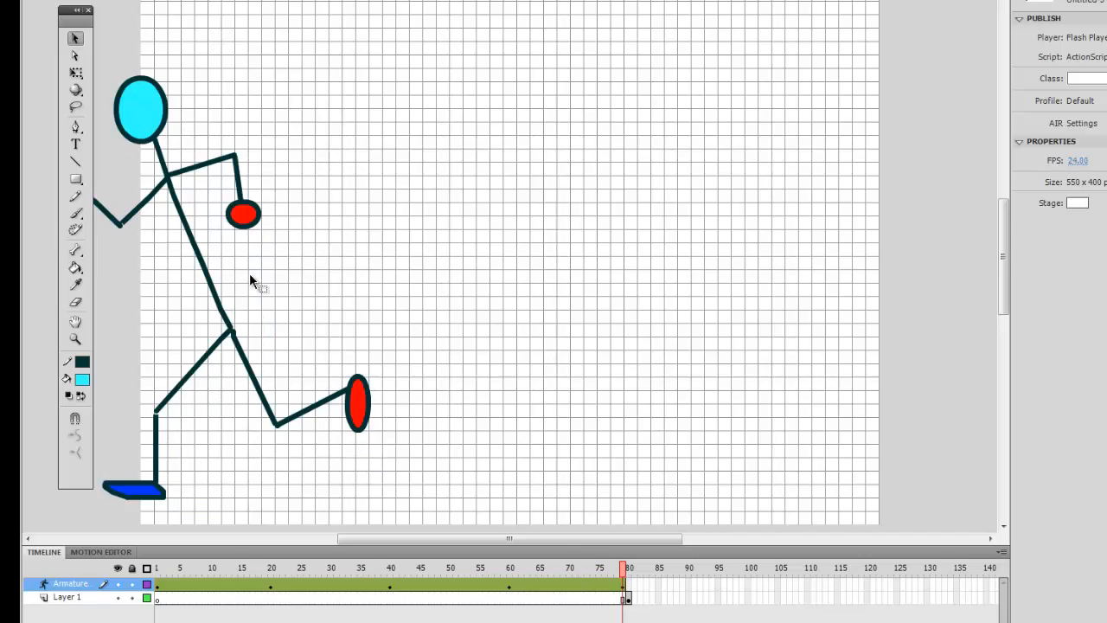
# Step: At frame 79, extend the red hand behind the body and draw the blue-handed arm's elbow back to the torso
pyautogui.click(242, 213)
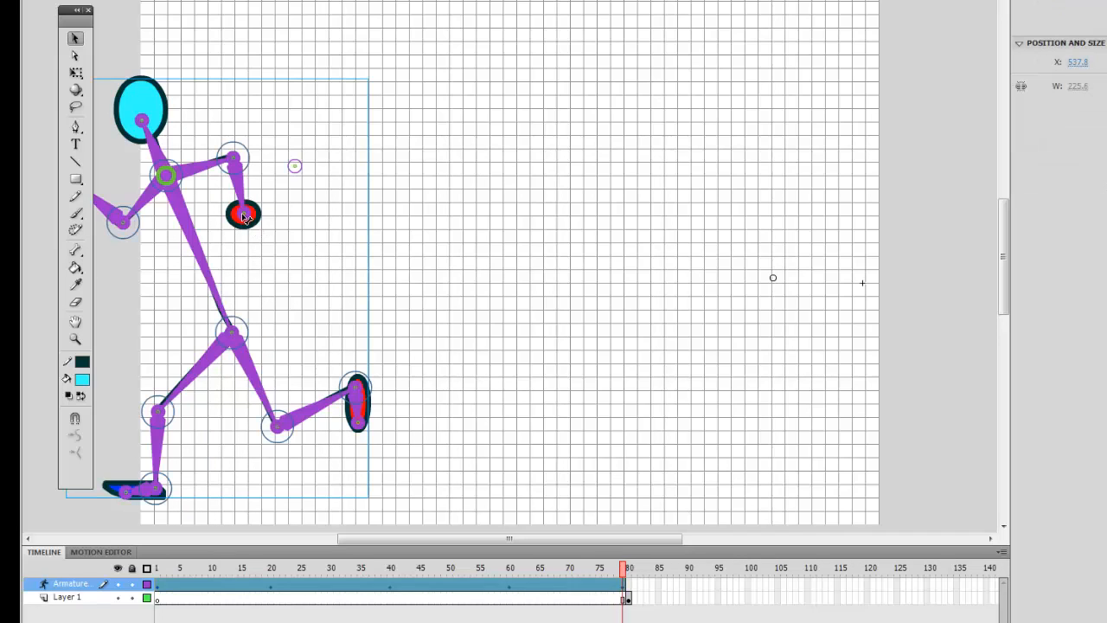
pyautogui.moveTo(244, 218); pyautogui.dragTo(290, 188)
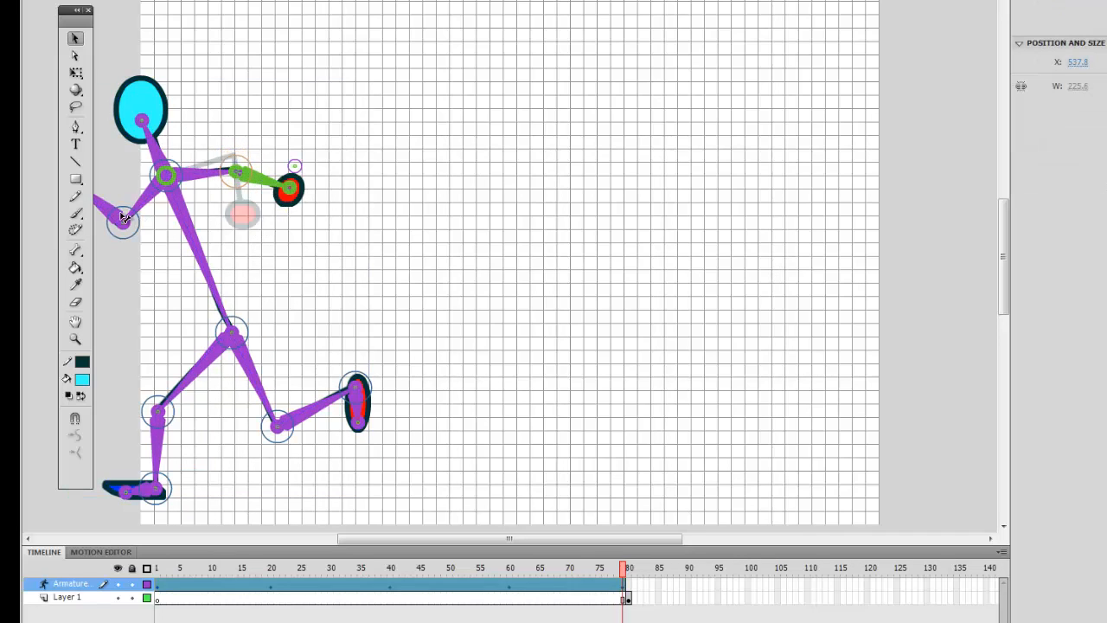
pyautogui.moveTo(124, 218)
pyautogui.mouseDown()
pyautogui.moveTo(156, 265)
pyautogui.moveTo(106, 239)
pyautogui.moveTo(127, 207)
pyautogui.mouseUp()
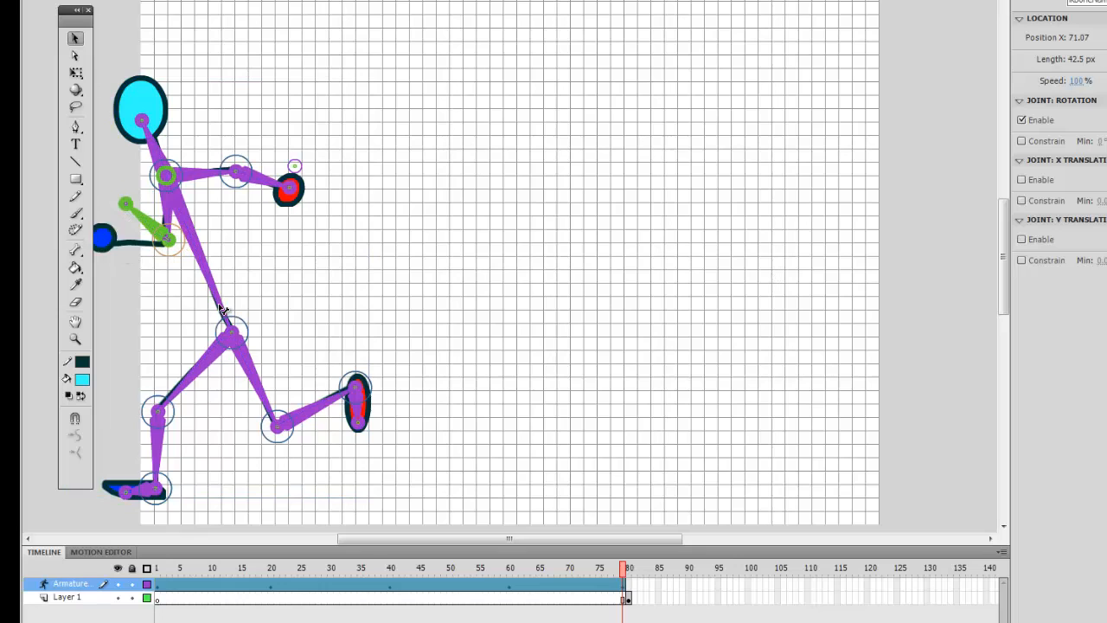
# Step: At frame 79, raise the blue-footed leg's thigh to about horizontal and tuck its shin beneath the knee
pyautogui.click(158, 410)
pyautogui.moveTo(165, 398)
pyautogui.mouseDown()
pyautogui.moveTo(172, 370)
pyautogui.moveTo(157, 378)
pyautogui.mouseUp()
pyautogui.moveTo(105, 447); pyautogui.dragTo(172, 419)
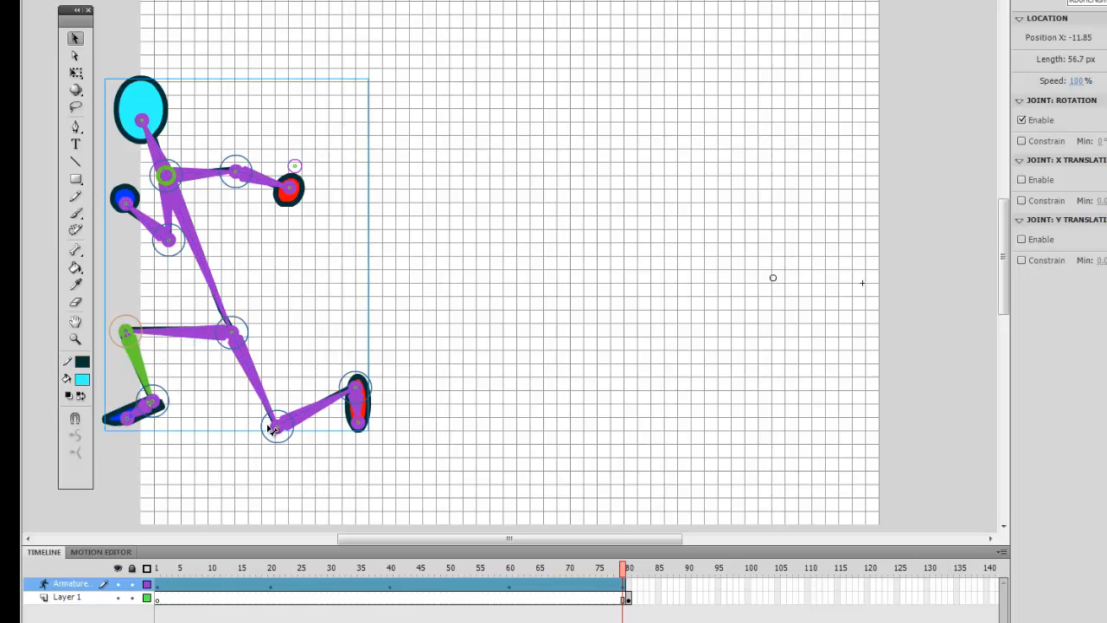
# Step: At frame 79, bring the red-footed leg under the body with its foot flat, shift the hips backward and adjust the blue foot
pyautogui.moveTo(276, 427); pyautogui.dragTo(231, 424)
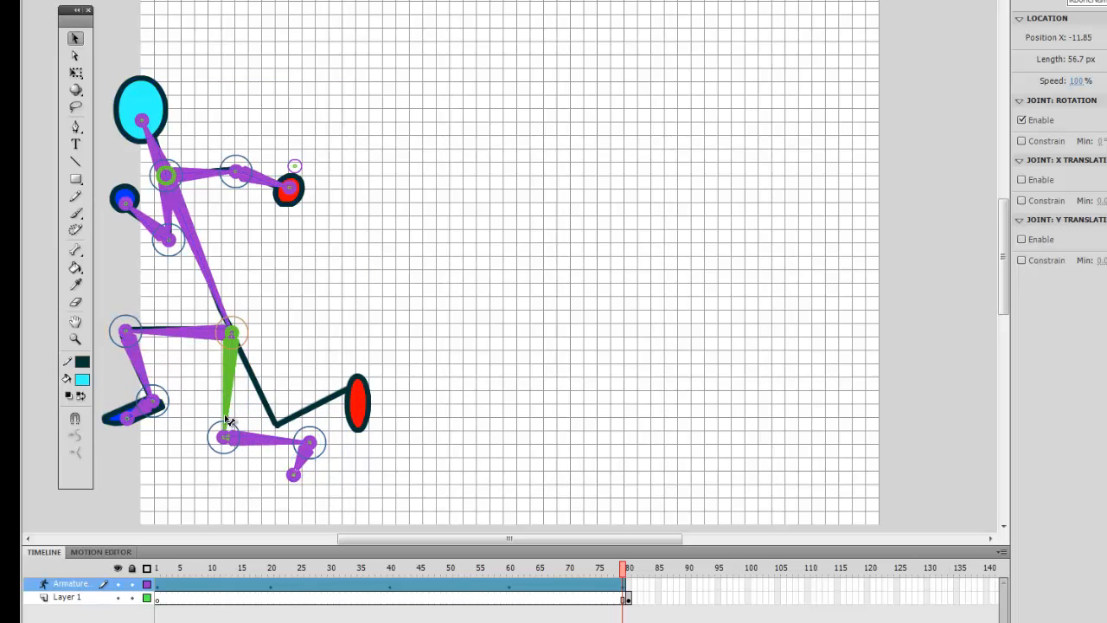
pyautogui.moveTo(307, 448); pyautogui.dragTo(272, 470)
pyautogui.moveTo(236, 335); pyautogui.dragTo(264, 421)
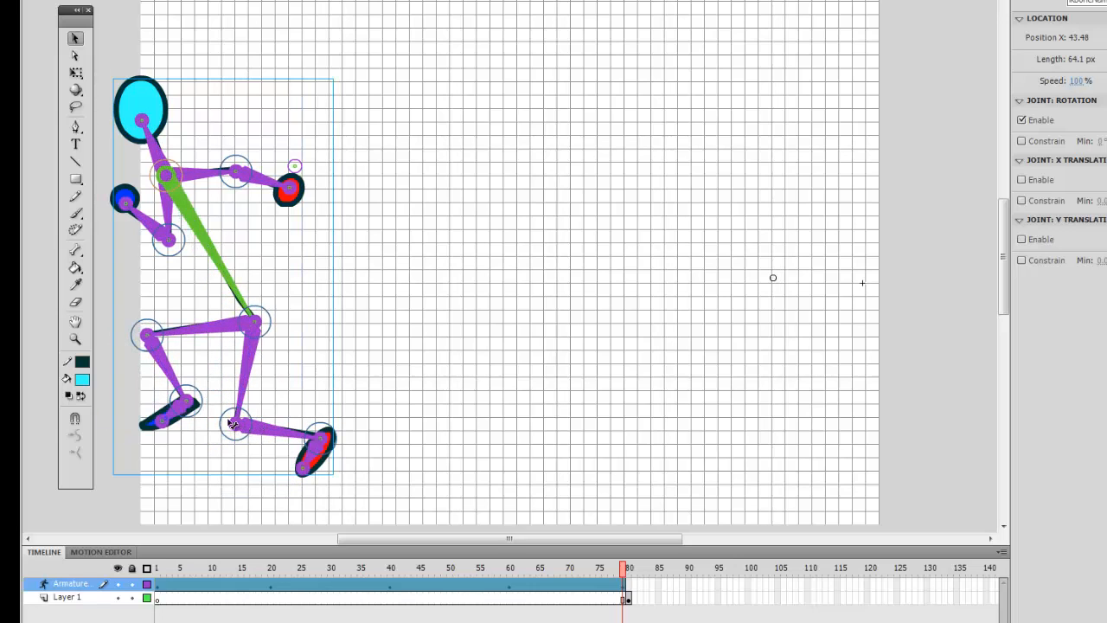
pyautogui.moveTo(182, 409); pyautogui.dragTo(162, 418)
pyautogui.moveTo(245, 372); pyautogui.dragTo(251, 461)
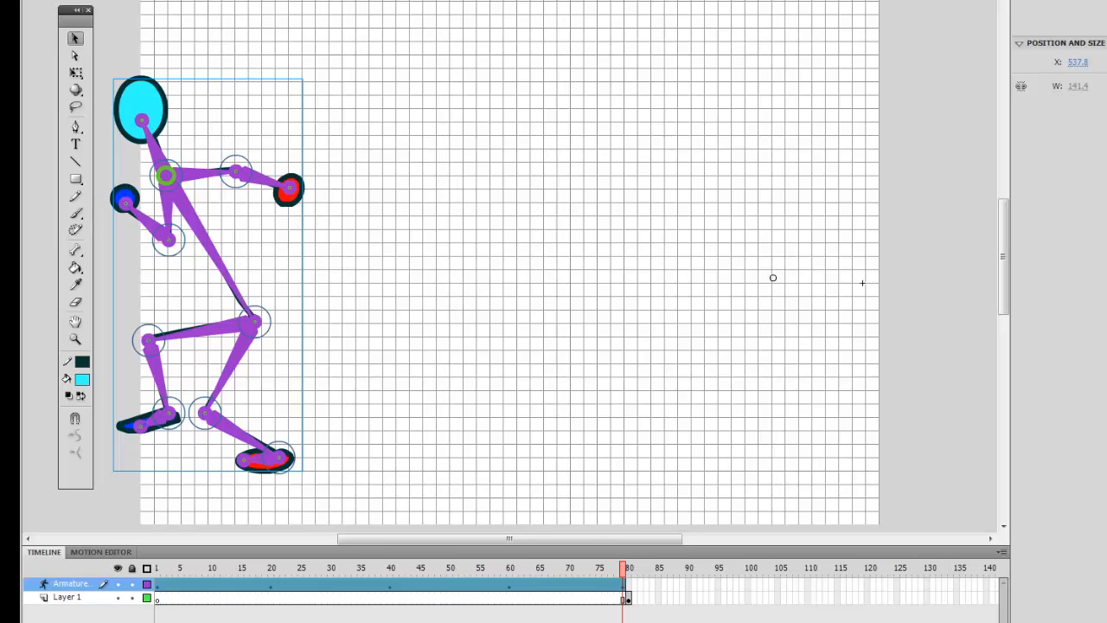
# Step: Test the movie to preview the revised running poses, and close the preview
pyautogui.click(315, 0)
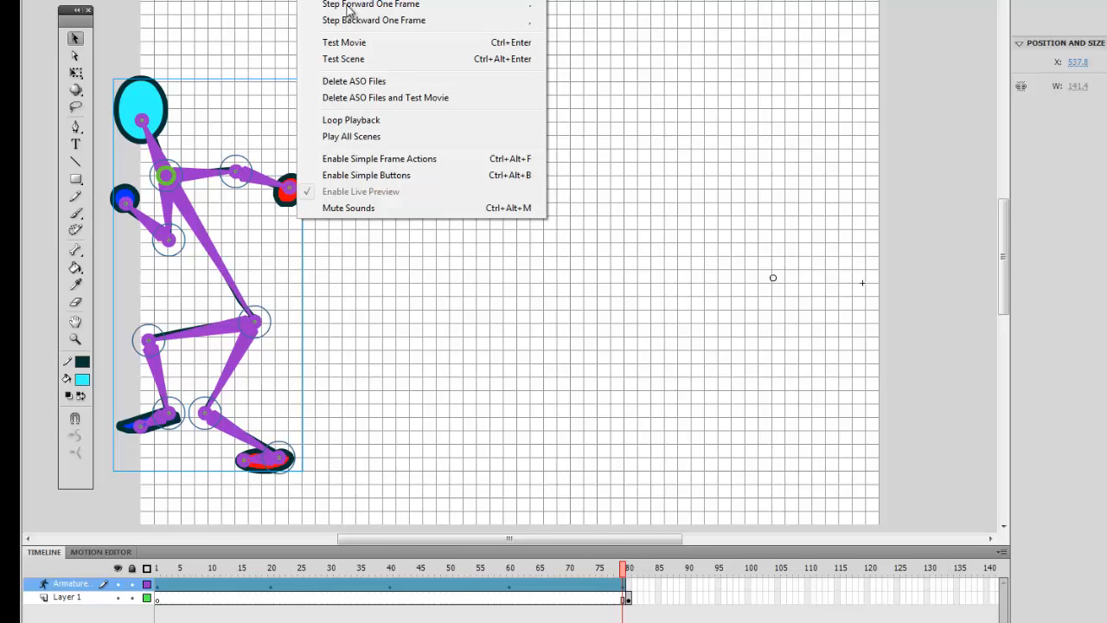
pyautogui.click(356, 43)
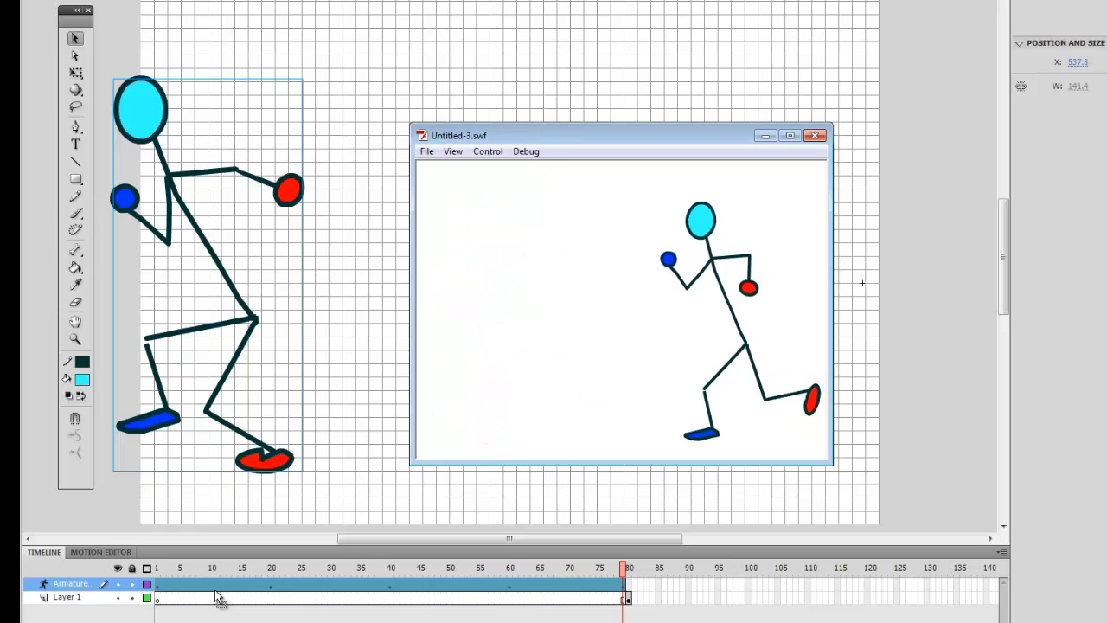
pyautogui.click(818, 136)
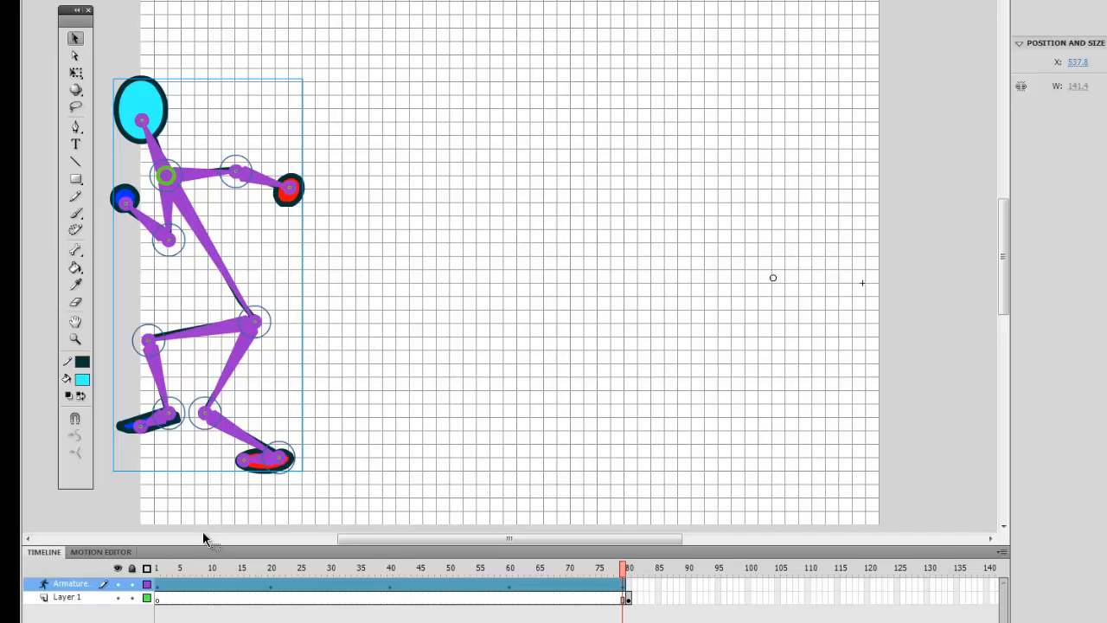
pyautogui.click(117, 585)
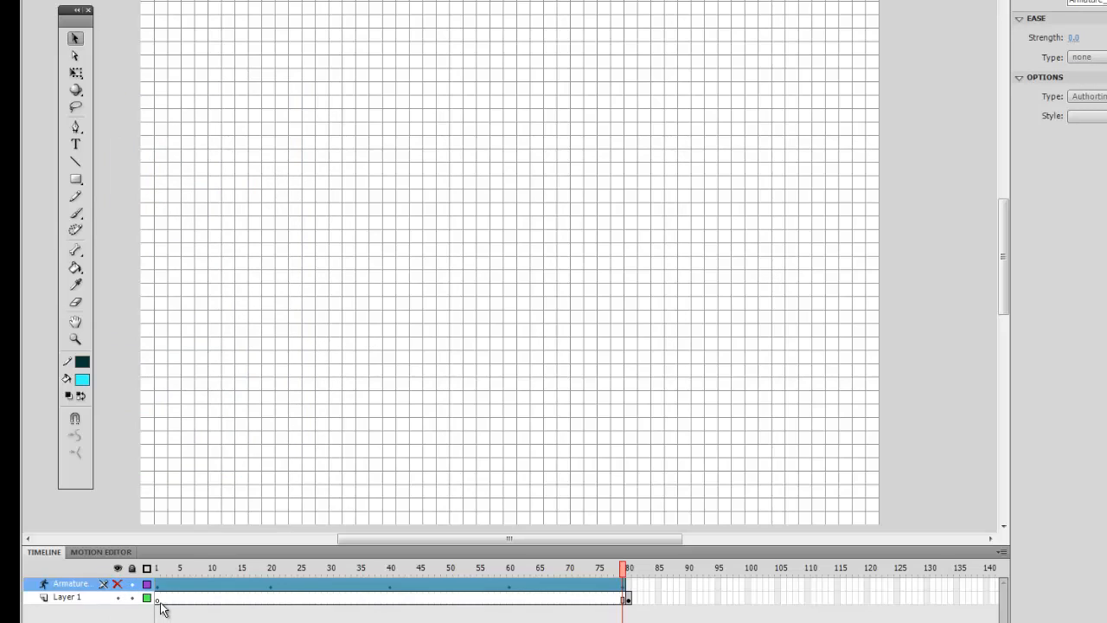
pyautogui.click(158, 600)
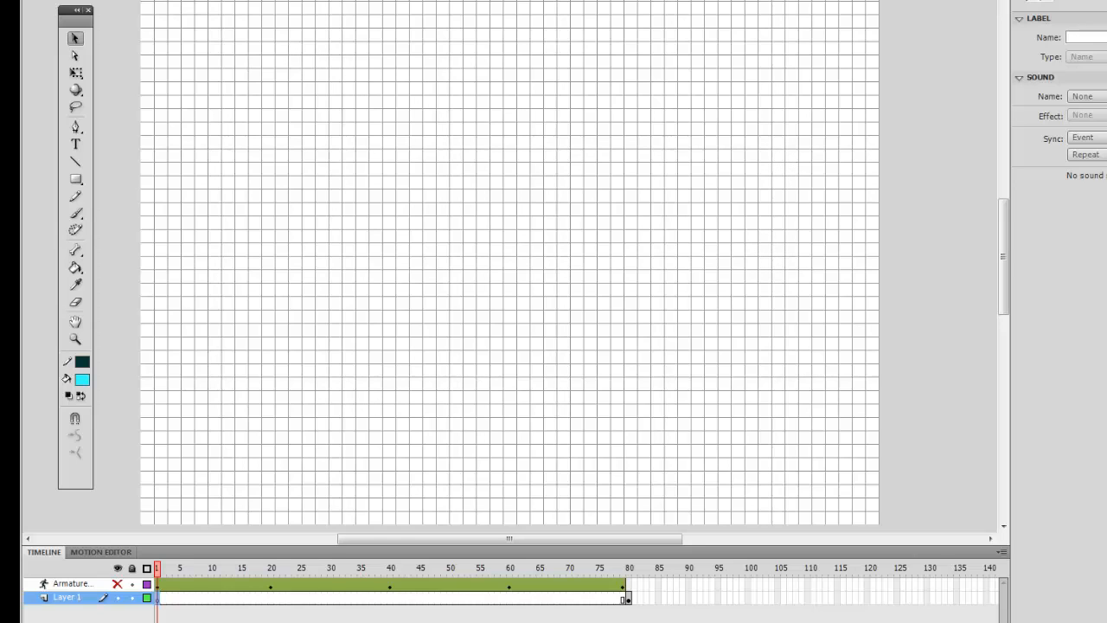
pyautogui.click(64, 0)
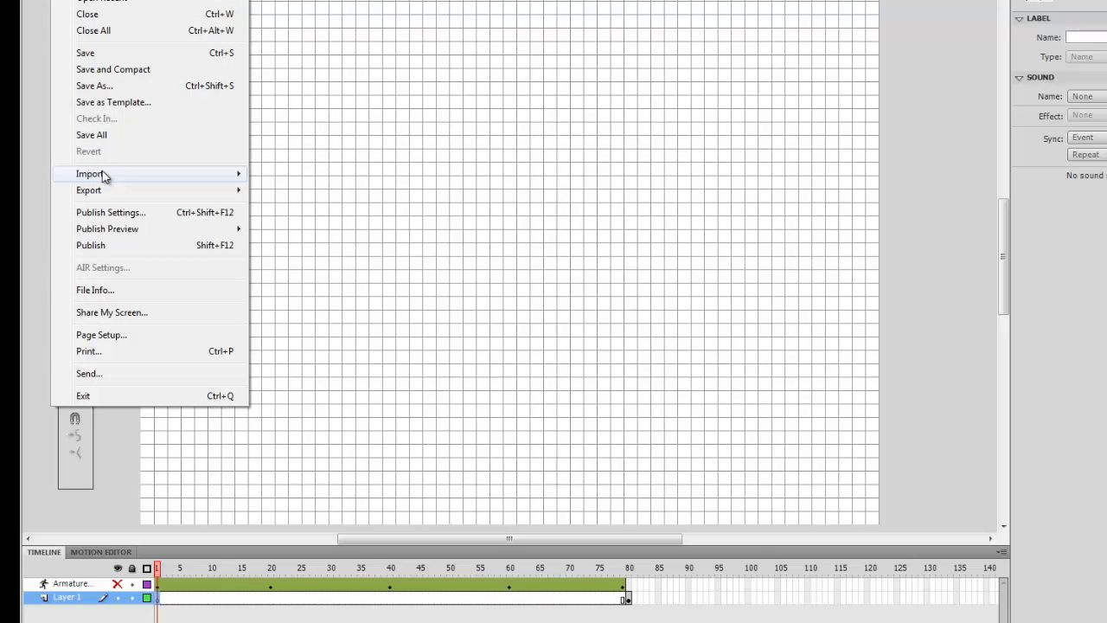
pyautogui.moveTo(104, 177)
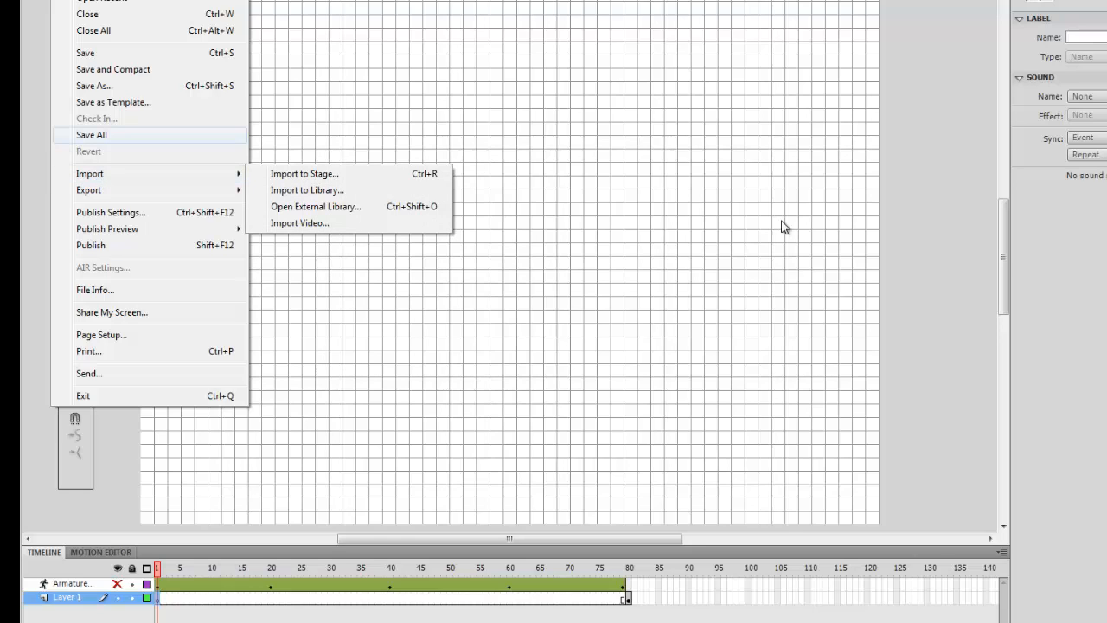
pyautogui.click(897, 242)
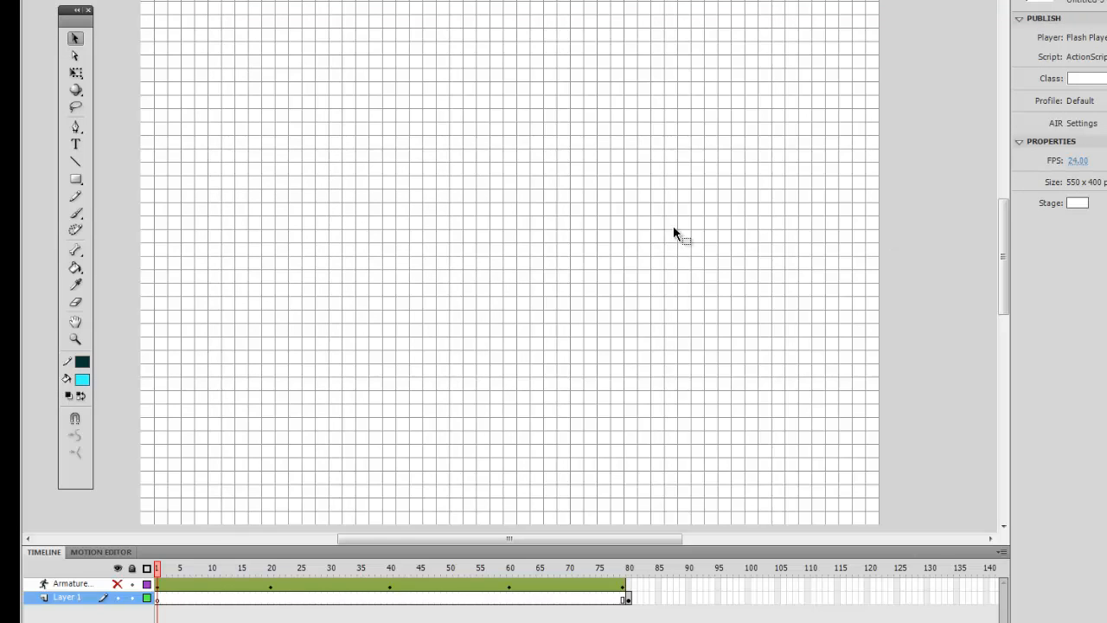
pyautogui.click(118, 585)
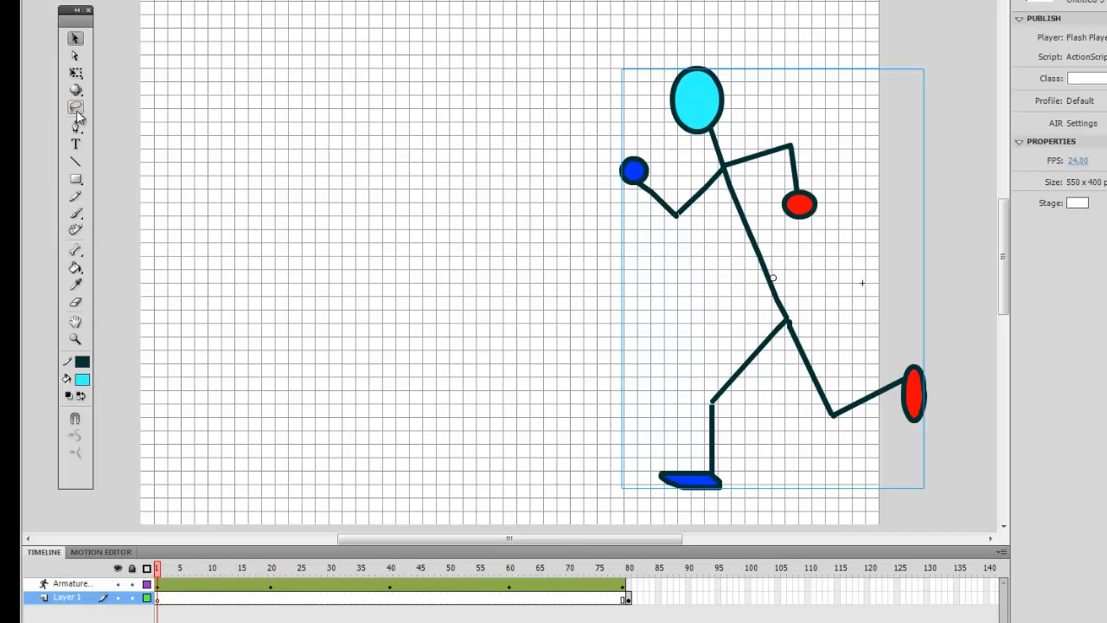
pyautogui.click(76, 213)
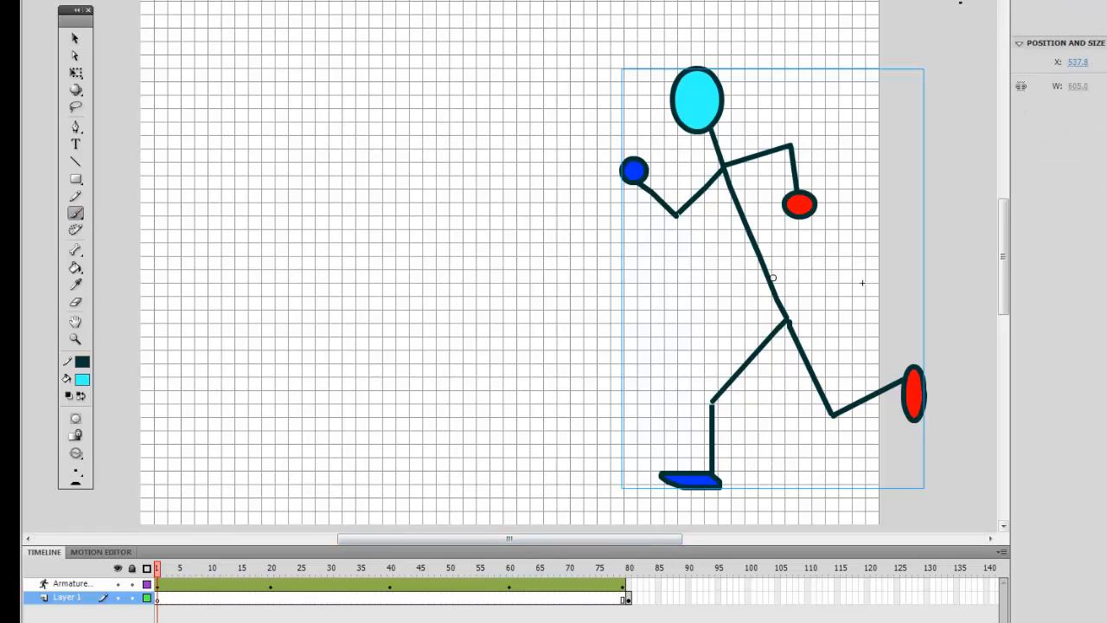
pyautogui.click(159, 603)
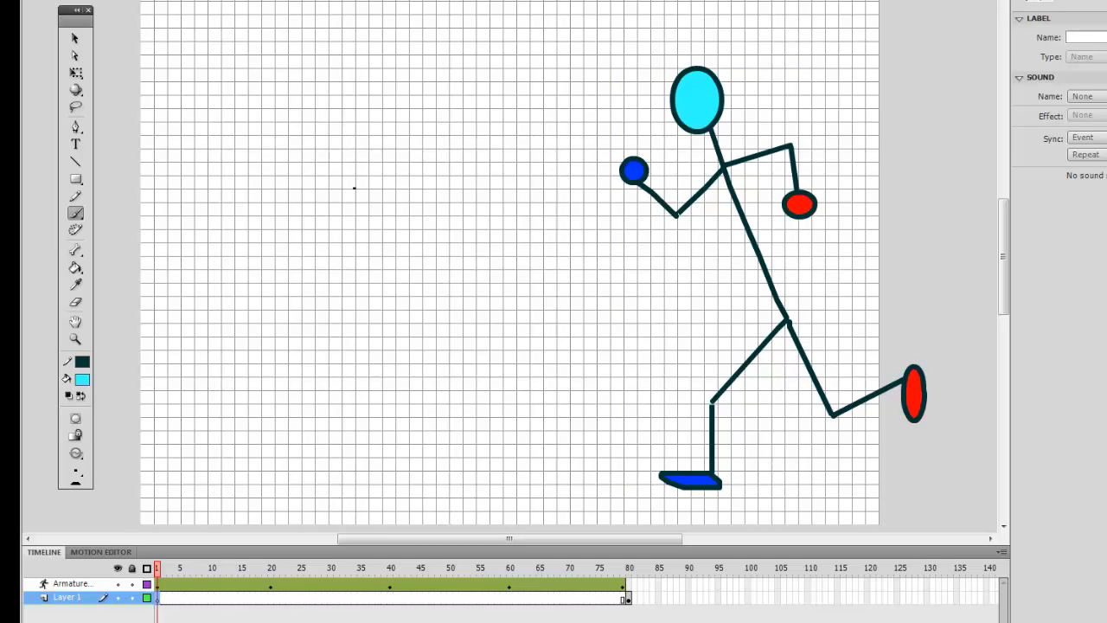
pyautogui.click(76, 214)
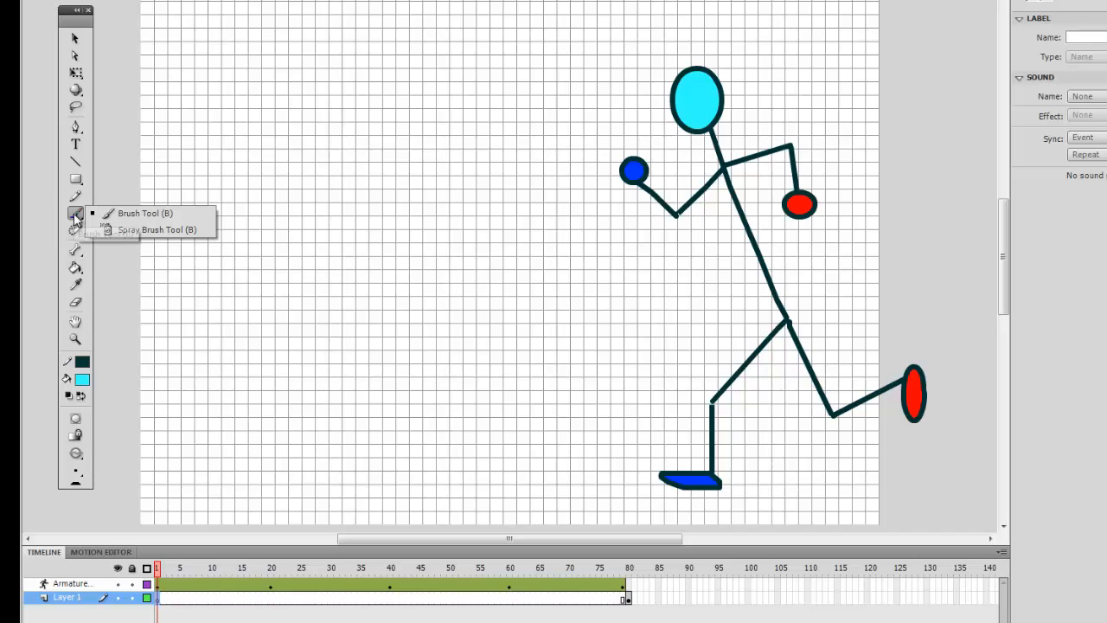
pyautogui.click(160, 608)
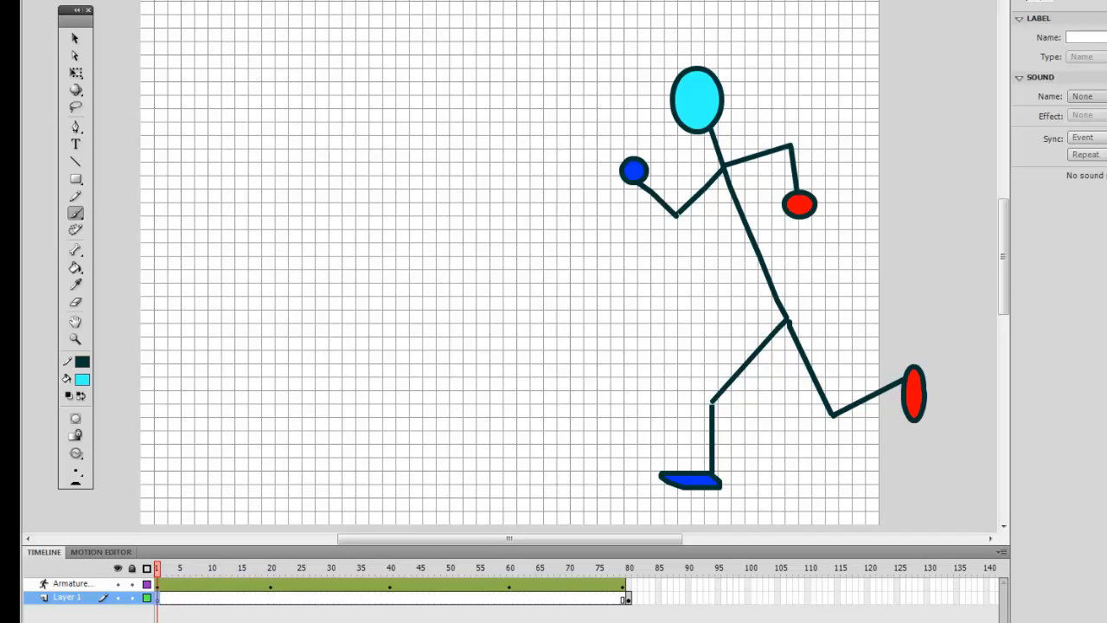
pyautogui.click(76, 214)
pyautogui.click(97, 216)
# Step: At frame 1 of Layer 1, draw a thick orange #CC6600 ground strip along the stage's lower edge with the Pencil tool
pyautogui.click(75, 197)
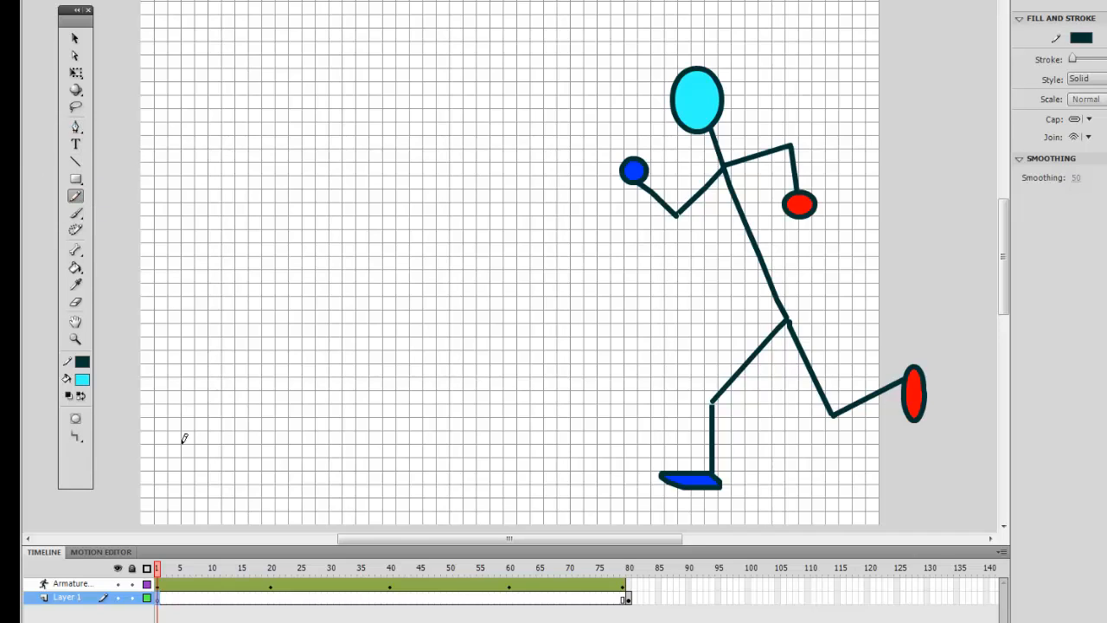
pyautogui.click(1082, 37)
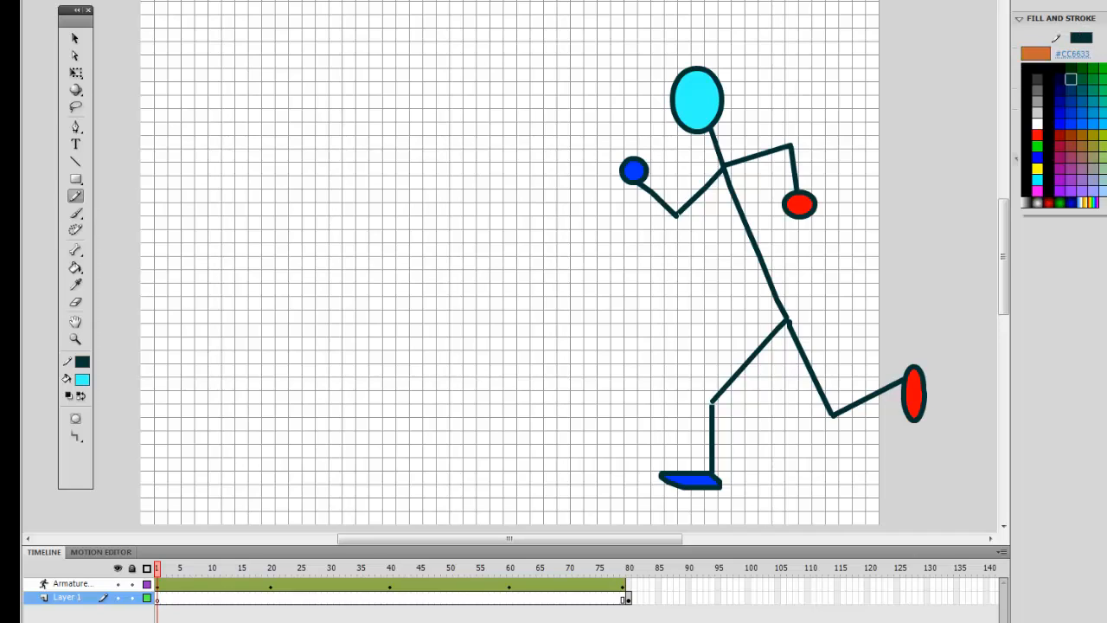
pyautogui.click(1106, 135)
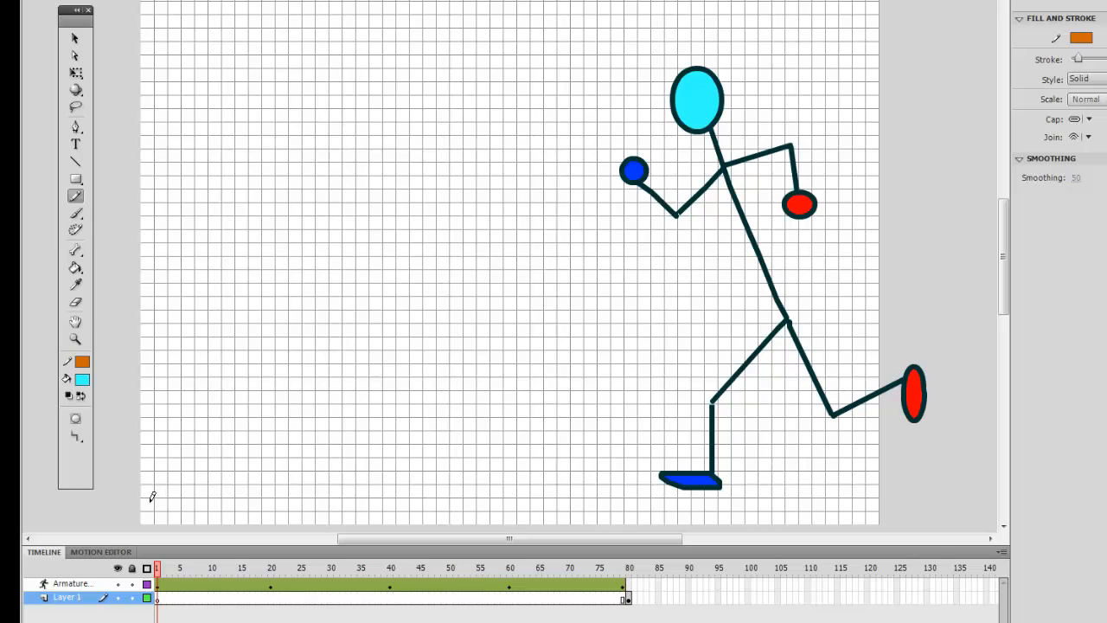
pyautogui.moveTo(143, 499)
pyautogui.mouseDown()
pyautogui.moveTo(620, 509)
pyautogui.moveTo(690, 493)
pyautogui.moveTo(896, 490)
pyautogui.mouseUp()
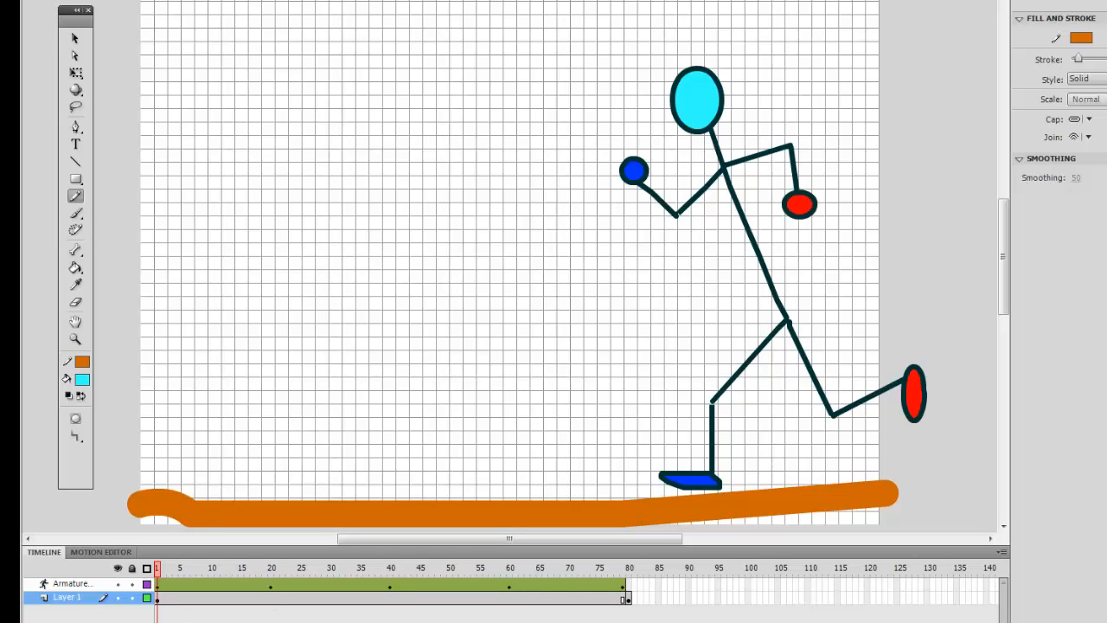
pyautogui.moveTo(729, 501)
pyautogui.mouseDown()
pyautogui.moveTo(716, 491)
pyautogui.moveTo(189, 500)
pyautogui.moveTo(149, 511)
pyautogui.moveTo(234, 519)
pyautogui.moveTo(439, 504)
pyautogui.moveTo(640, 524)
pyautogui.moveTo(888, 504)
pyautogui.moveTo(674, 496)
pyautogui.moveTo(718, 505)
pyautogui.mouseUp()
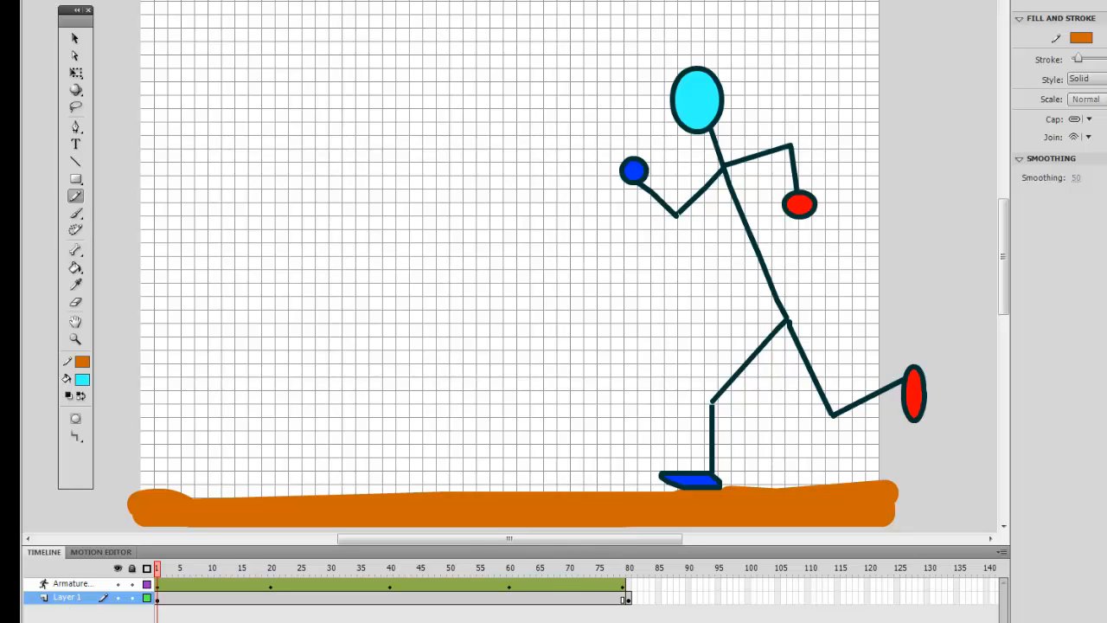
# Step: Add three new layers above Layer 1 and rename the uppermost of them sky
pyautogui.click(30, 622)
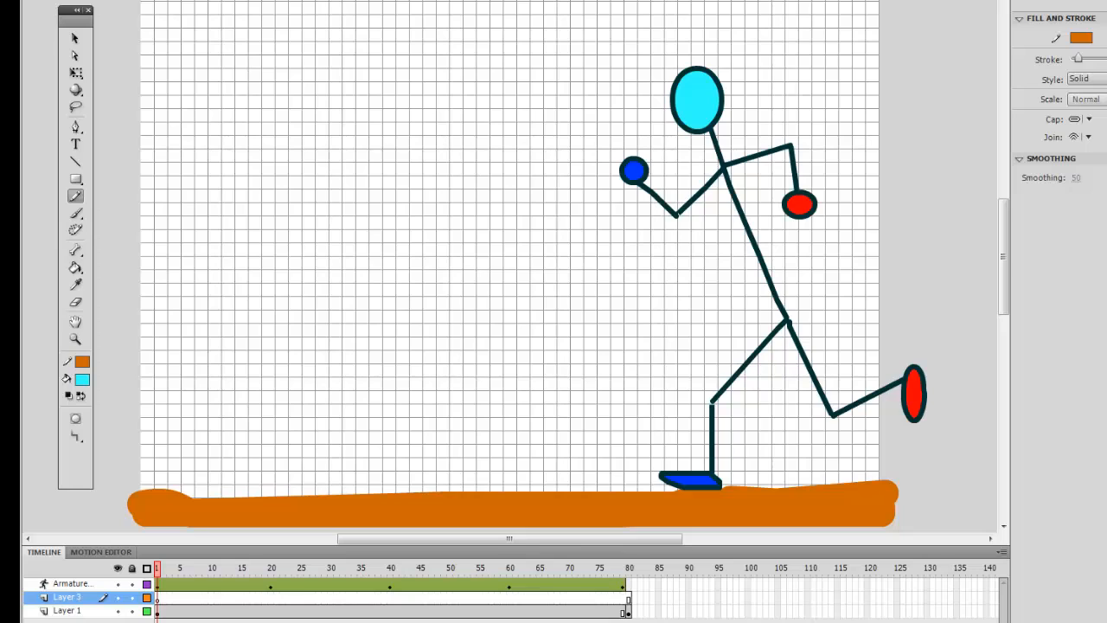
pyautogui.click(30, 622)
pyautogui.click(31, 622)
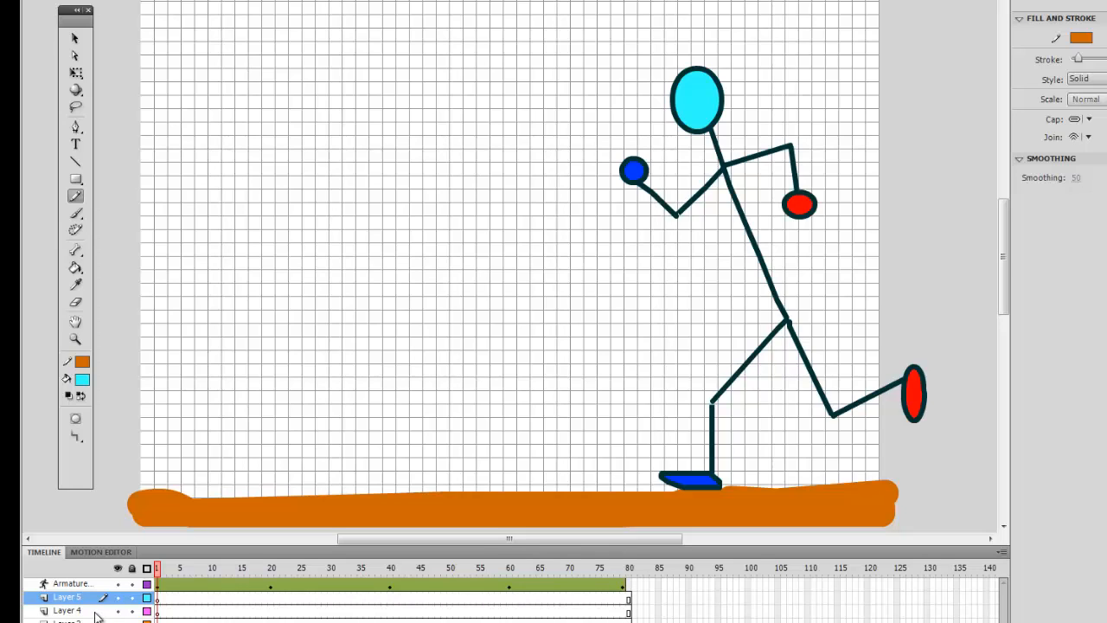
pyautogui.click(161, 615)
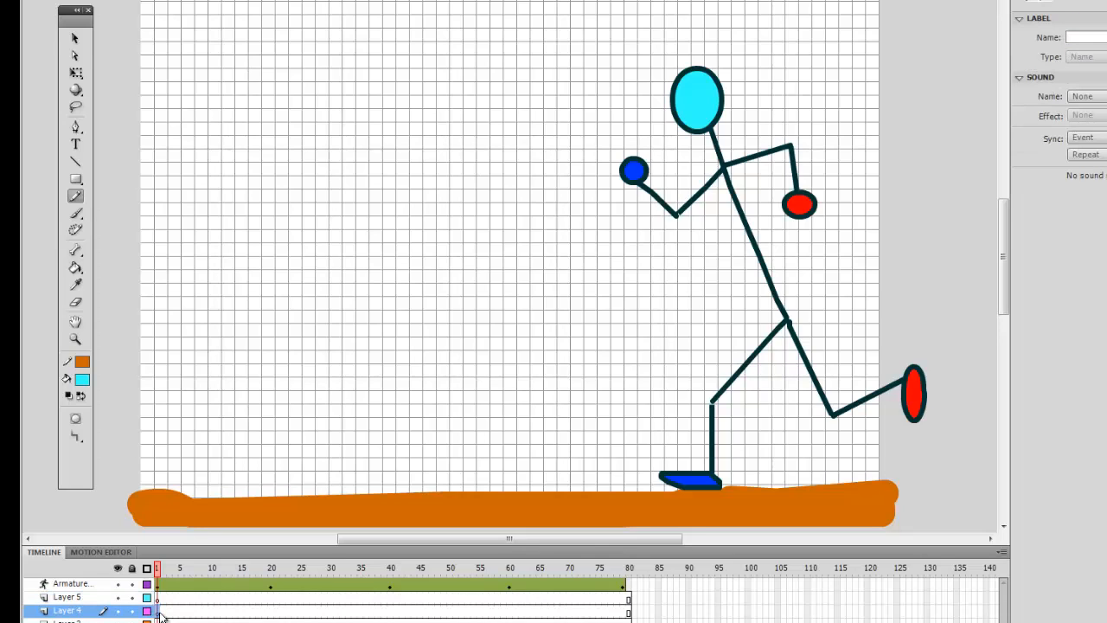
pyautogui.click(161, 602)
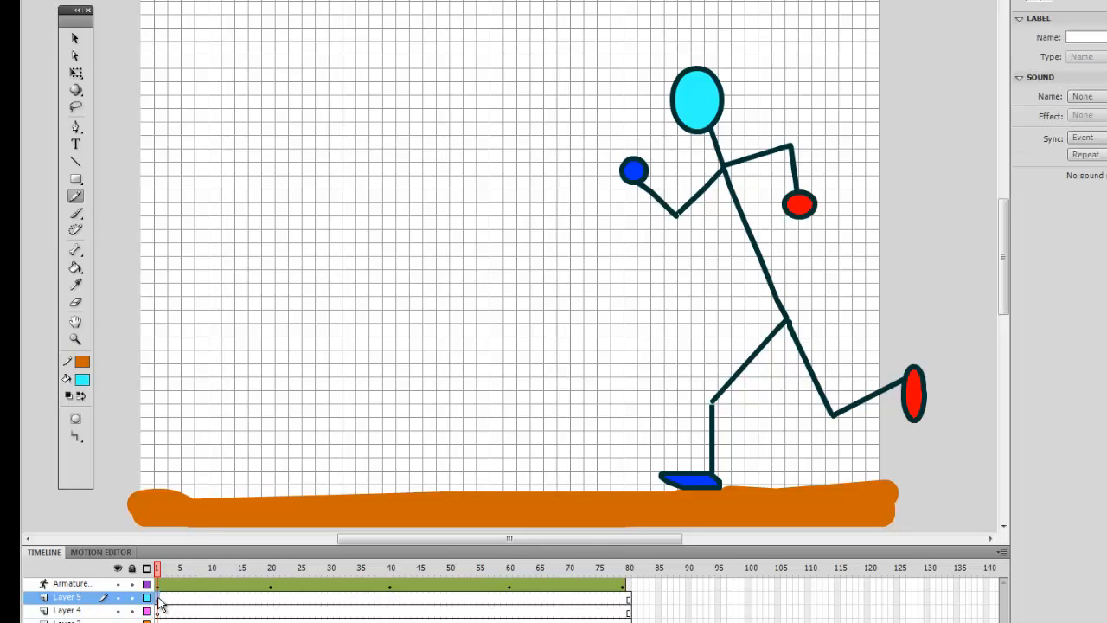
pyautogui.doubleClick(84, 597)
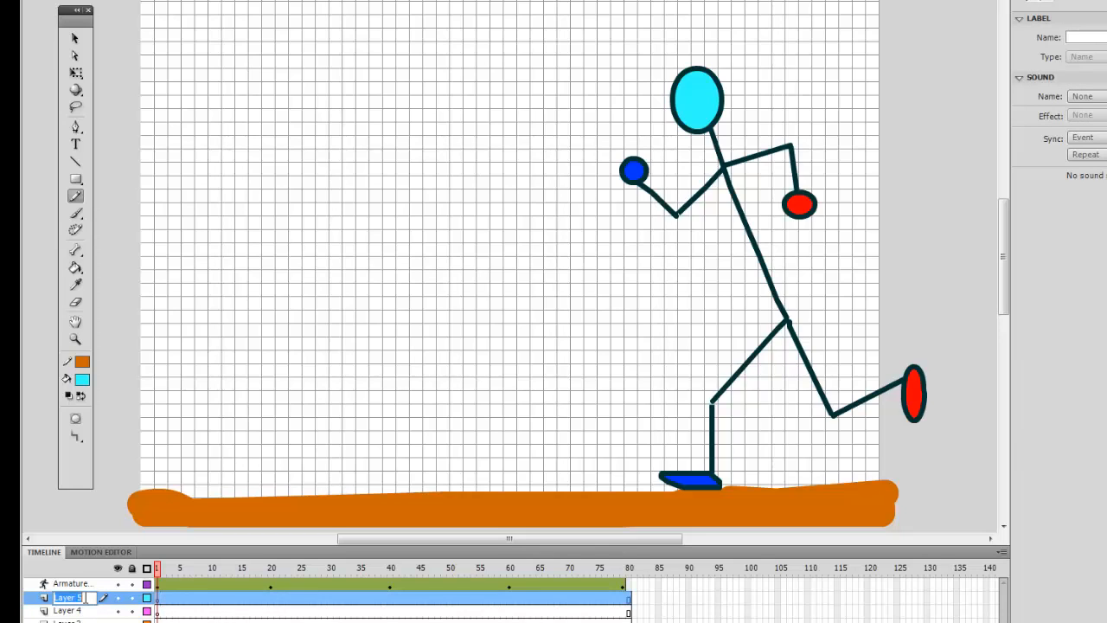
pyautogui.write('a')
pyautogui.click(79, 197)
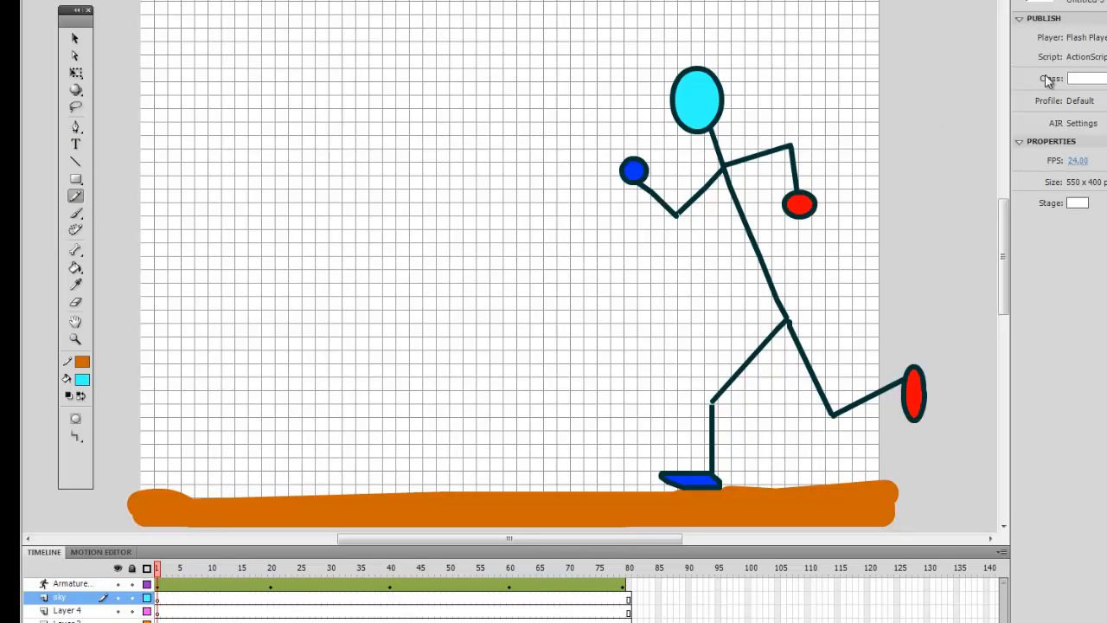
# Step: On the sky layer at frame 1, draw thick blue Pencil strokes across the upper stage, down its left side and above the ground
pyautogui.click(77, 214)
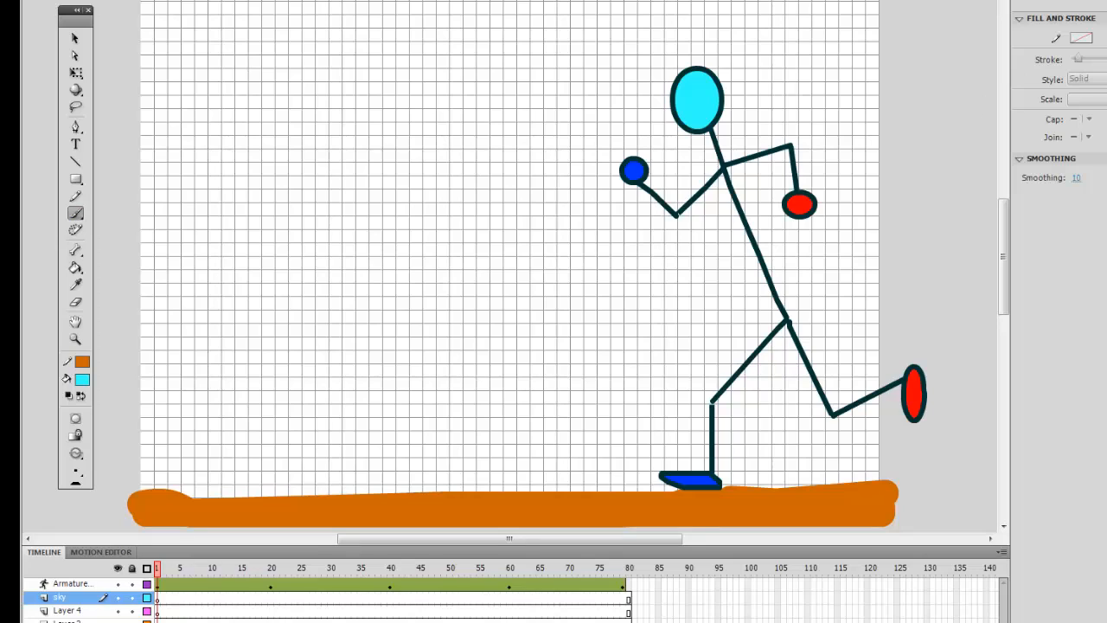
pyautogui.click(157, 599)
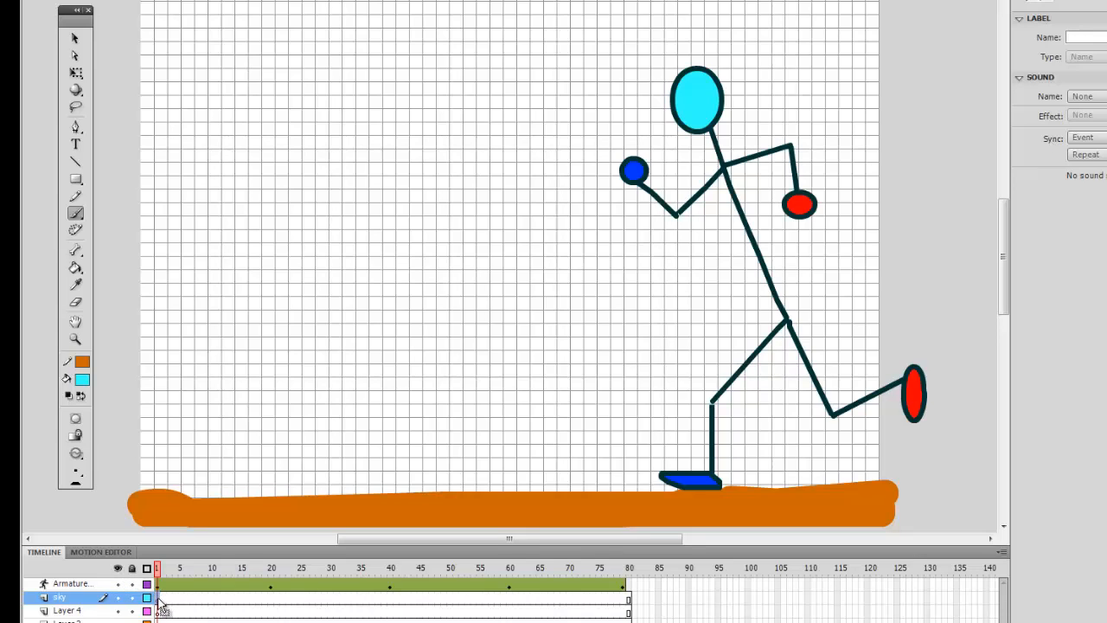
pyautogui.click(75, 212)
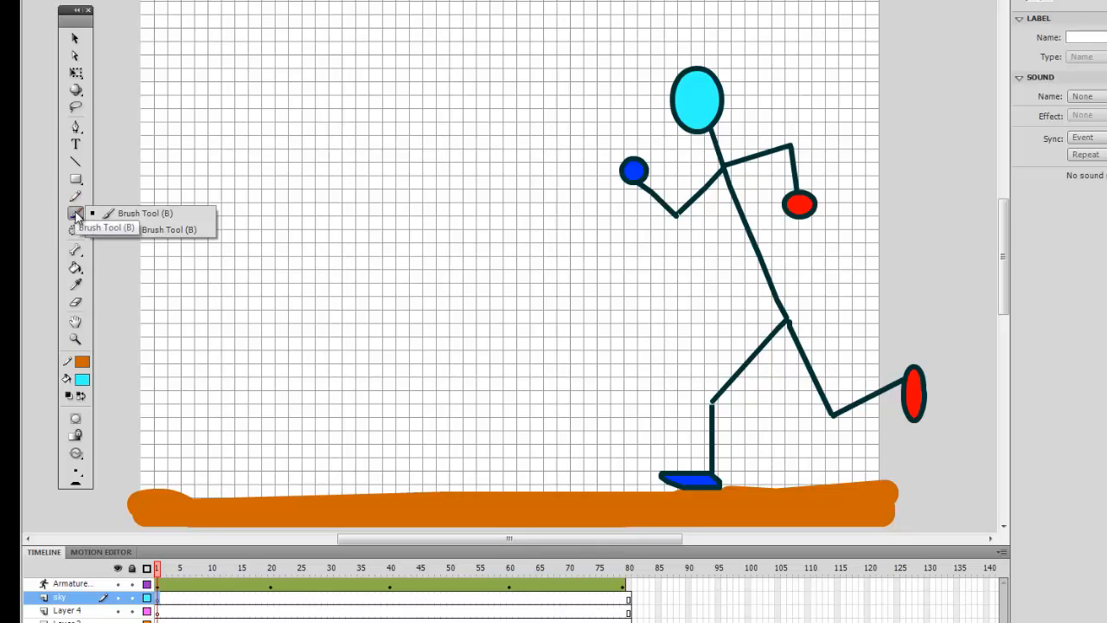
pyautogui.click(75, 196)
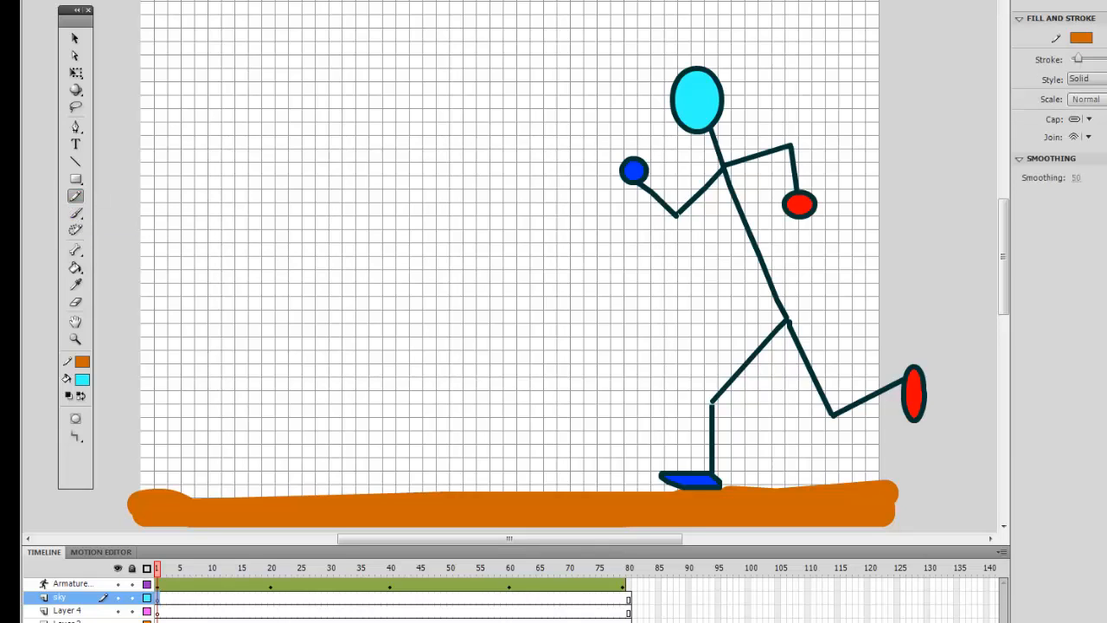
pyautogui.click(1081, 37)
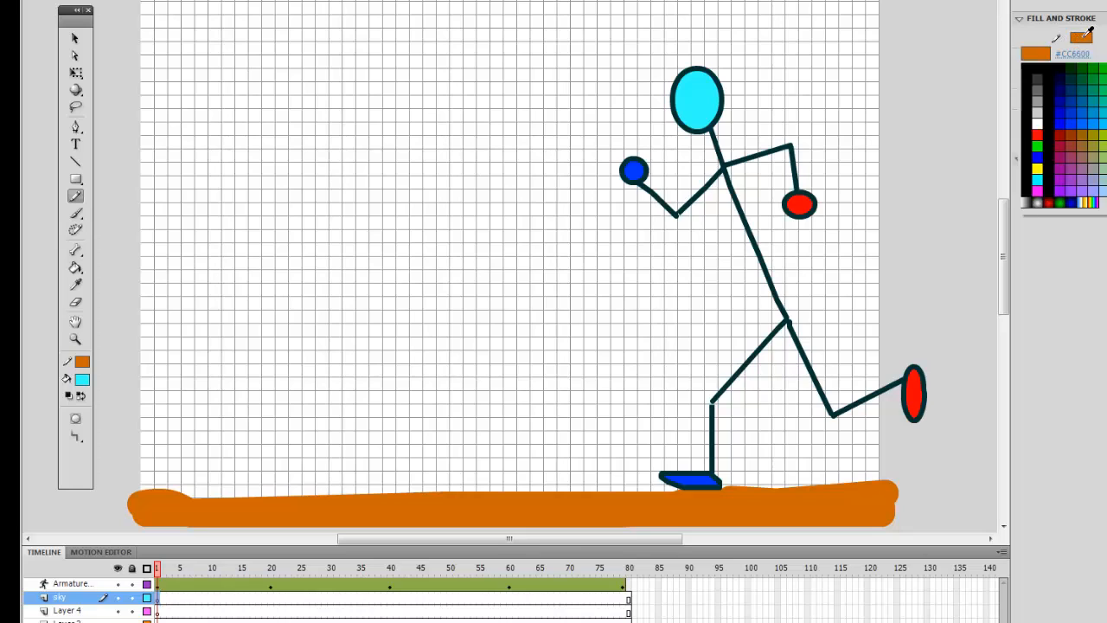
pyautogui.click(1085, 117)
pyautogui.moveTo(578, 58)
pyautogui.mouseDown()
pyautogui.moveTo(436, 9)
pyautogui.moveTo(650, 40)
pyautogui.moveTo(689, 15)
pyautogui.moveTo(785, 35)
pyautogui.moveTo(636, 4)
pyautogui.moveTo(882, 7)
pyautogui.mouseUp()
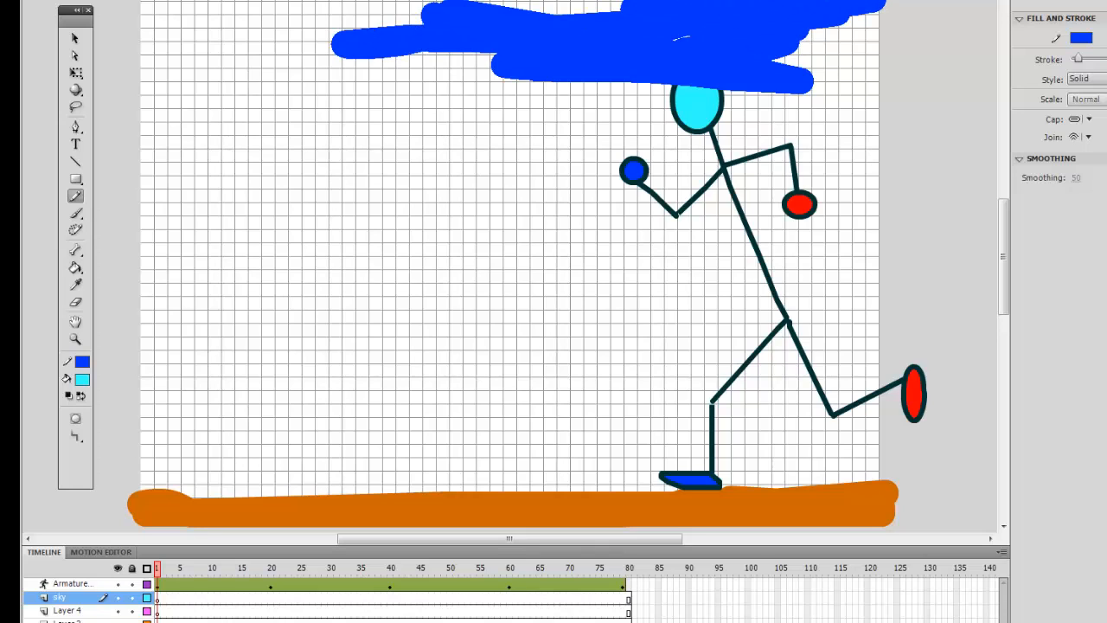
pyautogui.moveTo(648, 2); pyautogui.dragTo(657, 3)
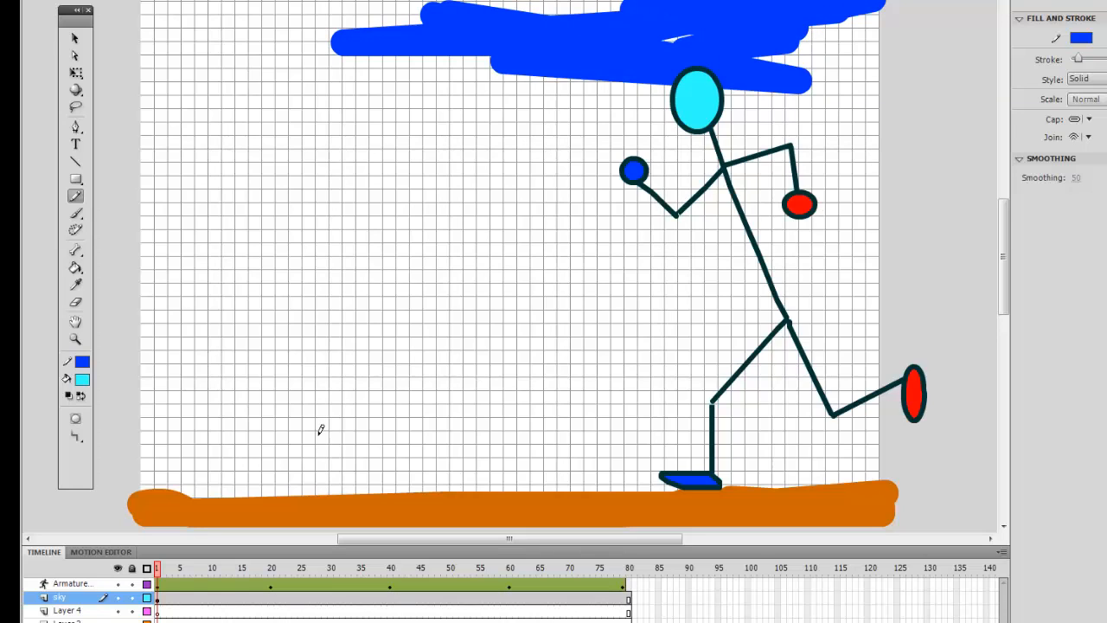
pyautogui.moveTo(499, 56)
pyautogui.mouseDown()
pyautogui.moveTo(458, 82)
pyautogui.moveTo(371, 61)
pyautogui.moveTo(424, 13)
pyautogui.mouseUp()
pyautogui.moveTo(604, 7)
pyautogui.mouseDown()
pyautogui.moveTo(404, 64)
pyautogui.moveTo(438, 16)
pyautogui.moveTo(361, 5)
pyautogui.moveTo(151, 8)
pyautogui.moveTo(147, 312)
pyautogui.moveTo(130, 464)
pyautogui.moveTo(245, 478)
pyautogui.moveTo(885, 467)
pyautogui.mouseUp()
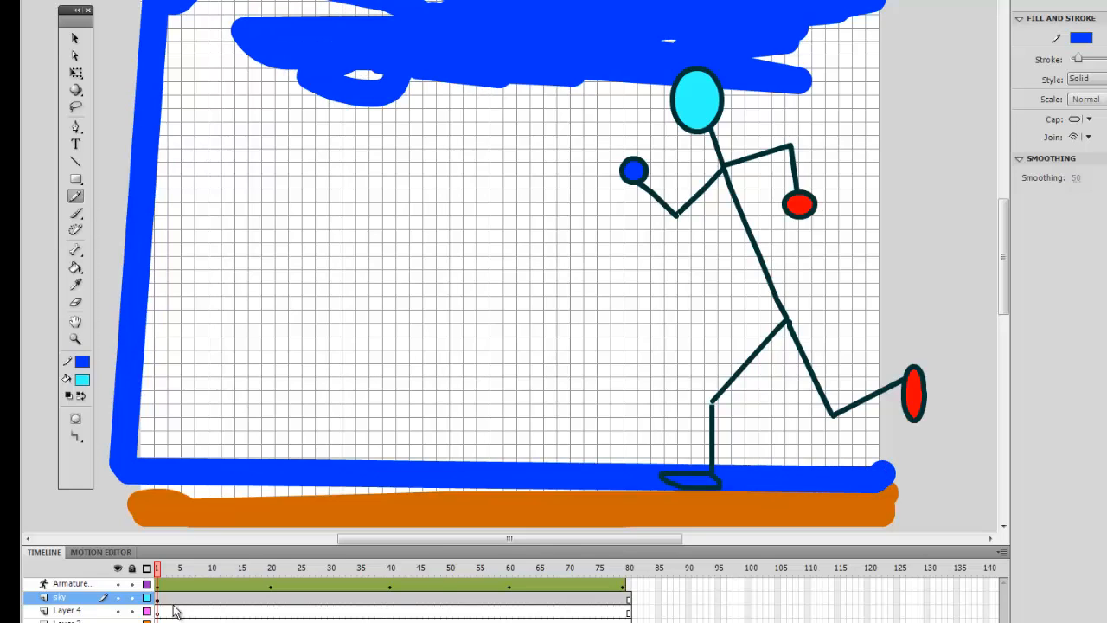
# Step: Hide and show the sky layer once, and scribble more blue strokes around and behind the stick figure
pyautogui.click(118, 598)
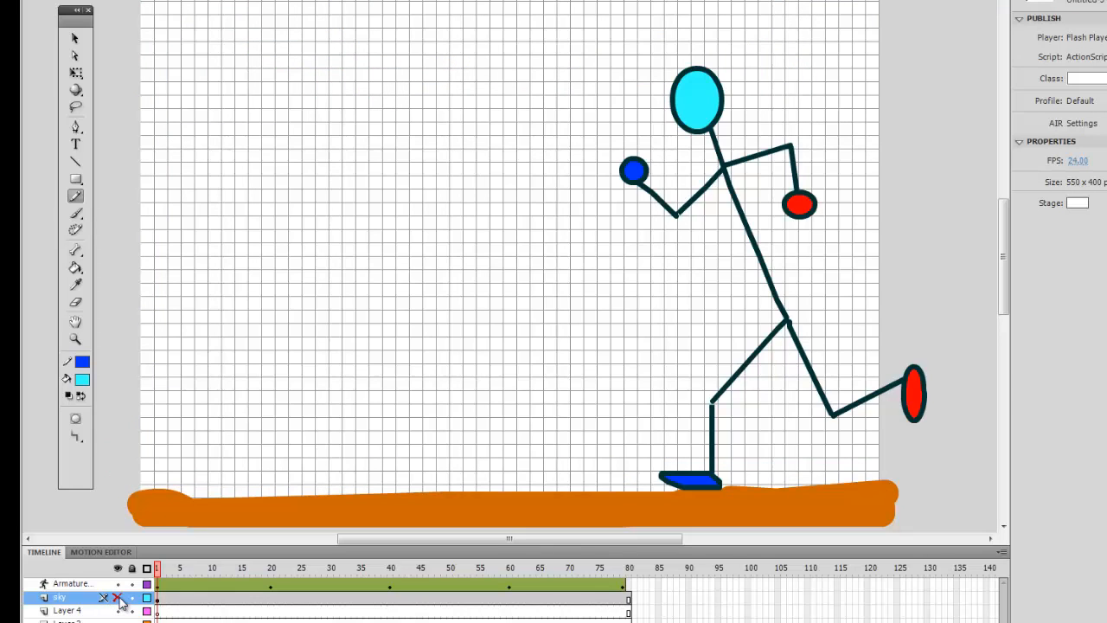
pyautogui.click(119, 597)
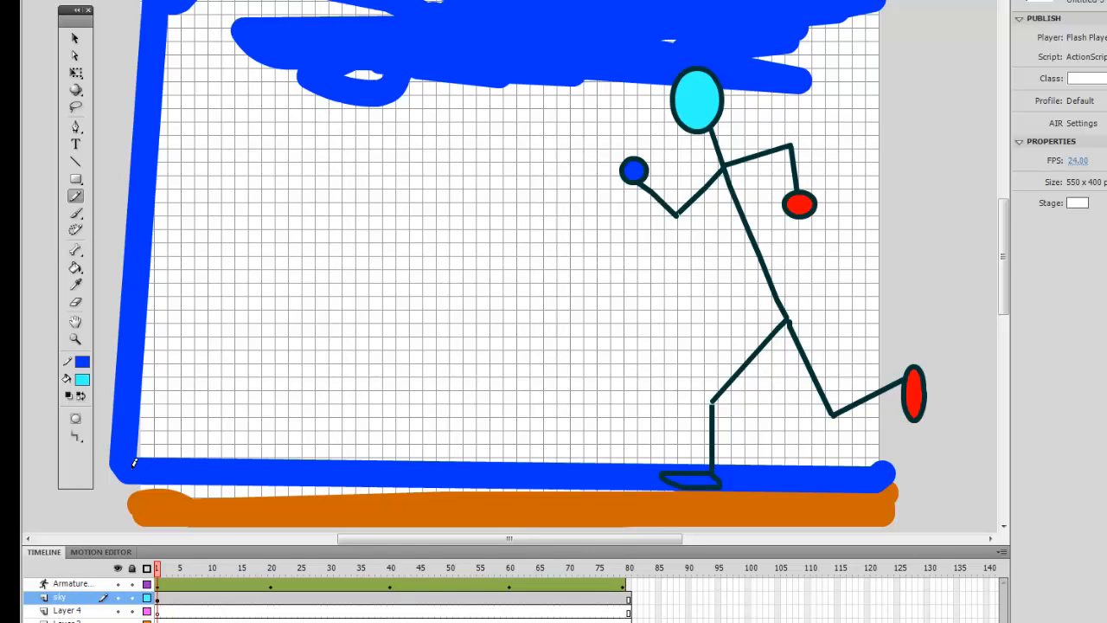
pyautogui.moveTo(136, 447)
pyautogui.mouseDown()
pyautogui.moveTo(238, 446)
pyautogui.moveTo(119, 392)
pyautogui.moveTo(602, 401)
pyautogui.moveTo(794, 454)
pyautogui.moveTo(886, 433)
pyautogui.moveTo(858, 316)
pyautogui.moveTo(890, 135)
pyautogui.moveTo(847, 82)
pyautogui.moveTo(697, 22)
pyautogui.moveTo(774, 23)
pyautogui.moveTo(824, 65)
pyautogui.moveTo(855, 44)
pyautogui.moveTo(661, 21)
pyautogui.moveTo(613, 102)
pyautogui.moveTo(578, 106)
pyautogui.moveTo(664, 91)
pyautogui.moveTo(642, 70)
pyautogui.moveTo(662, 131)
pyautogui.moveTo(336, 149)
pyautogui.moveTo(438, 177)
pyautogui.moveTo(665, 168)
pyautogui.moveTo(826, 107)
pyautogui.moveTo(803, 93)
pyautogui.moveTo(880, 174)
pyautogui.moveTo(769, 233)
pyautogui.moveTo(819, 288)
pyautogui.moveTo(515, 400)
pyautogui.mouseUp()
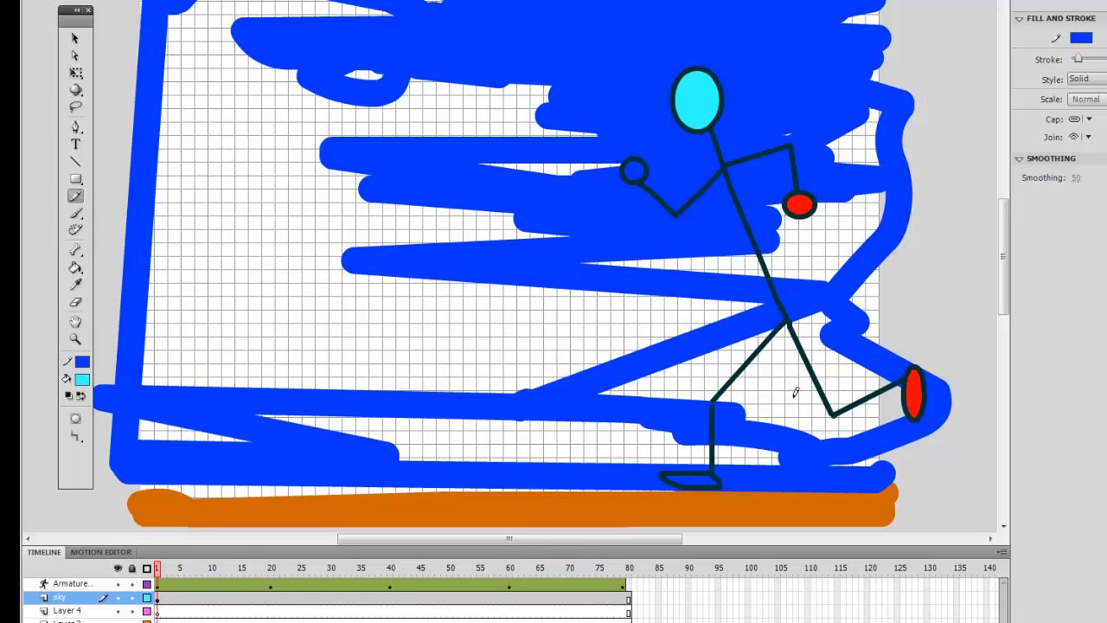
pyautogui.moveTo(793, 391)
pyautogui.mouseDown()
pyautogui.moveTo(727, 438)
pyautogui.moveTo(882, 457)
pyautogui.moveTo(825, 384)
pyautogui.moveTo(736, 342)
pyautogui.moveTo(852, 209)
pyautogui.moveTo(826, 216)
pyautogui.mouseUp()
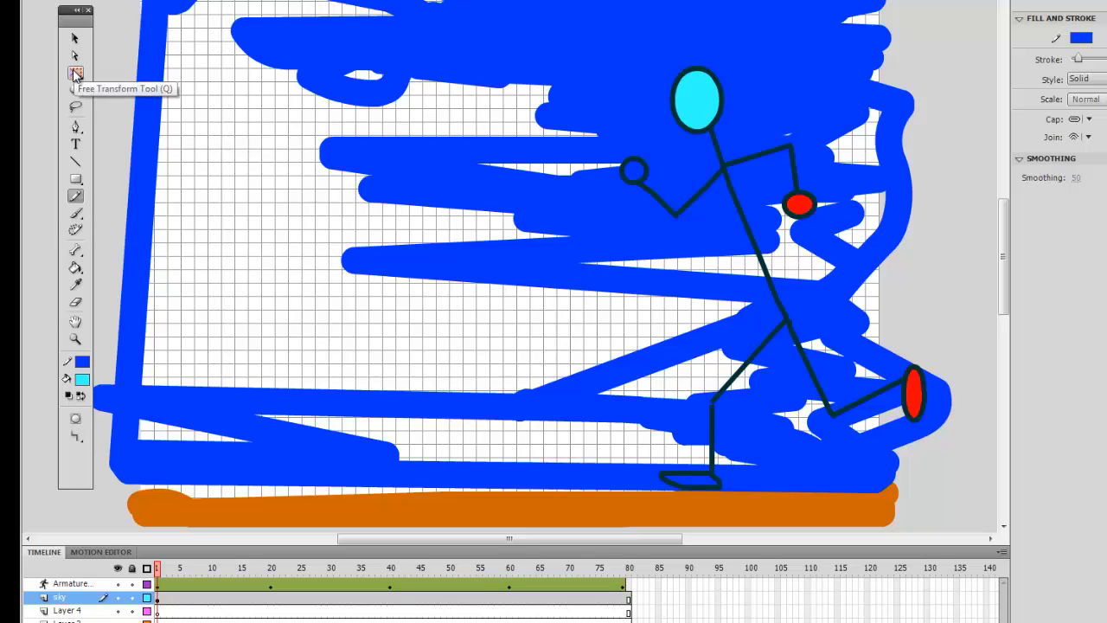
# Step: Draw a cyan rectangle with a thick blue outline over the stage above the ground on the sky layer, undoing the undersized first attempt
pyautogui.click(76, 179)
pyautogui.moveTo(128, 0); pyautogui.dragTo(200, 196)
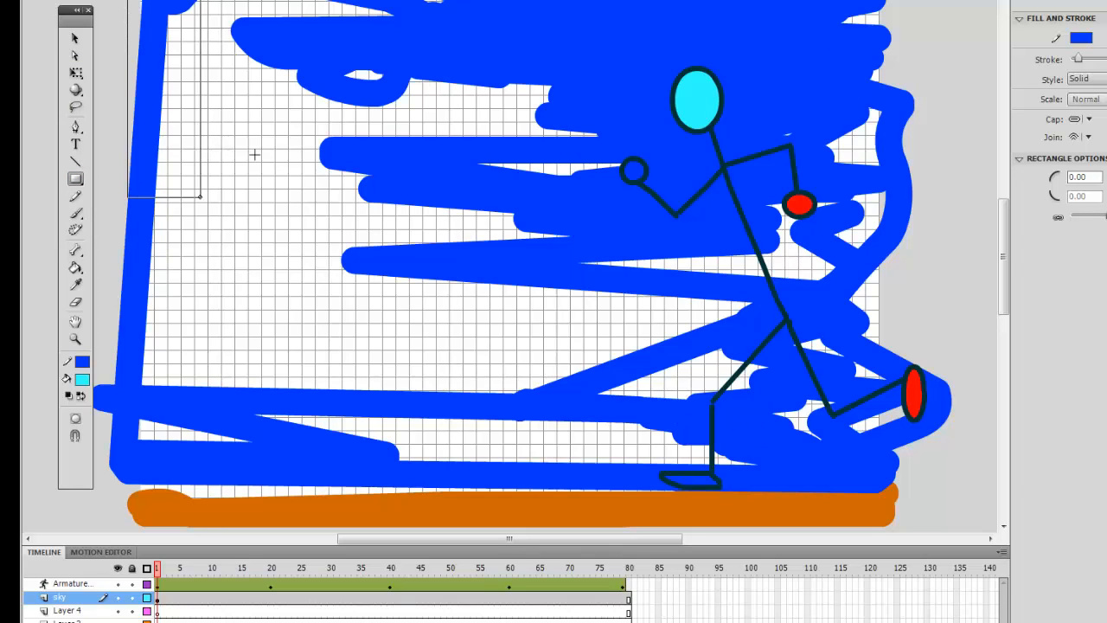
pyautogui.moveTo(254, 153); pyautogui.dragTo(735, 422)
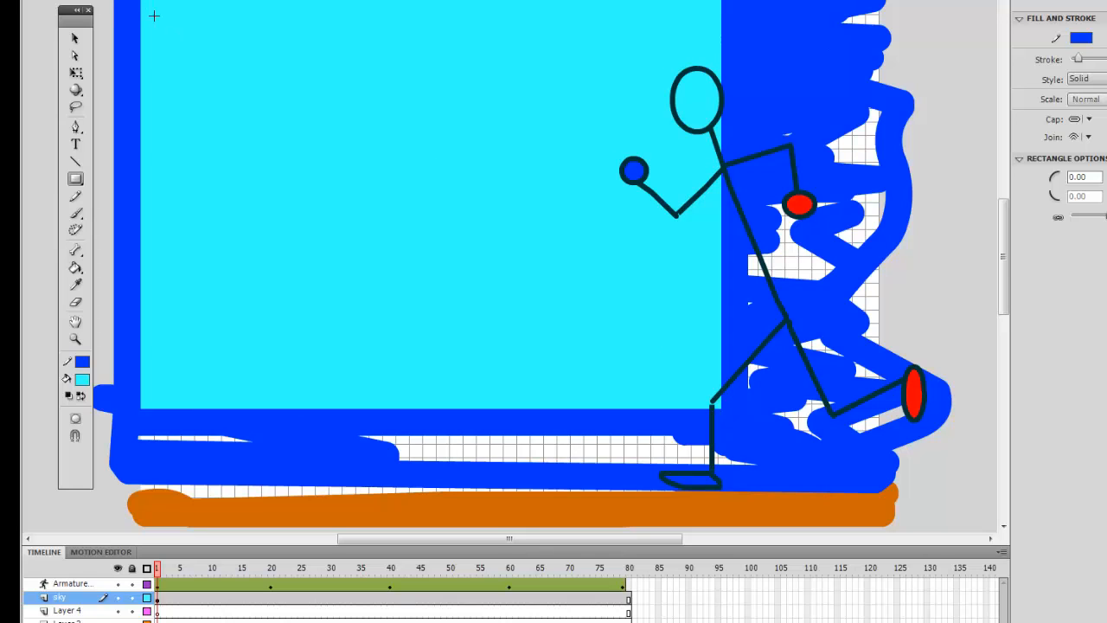
pyautogui.hotkey('ctrl', 'z')
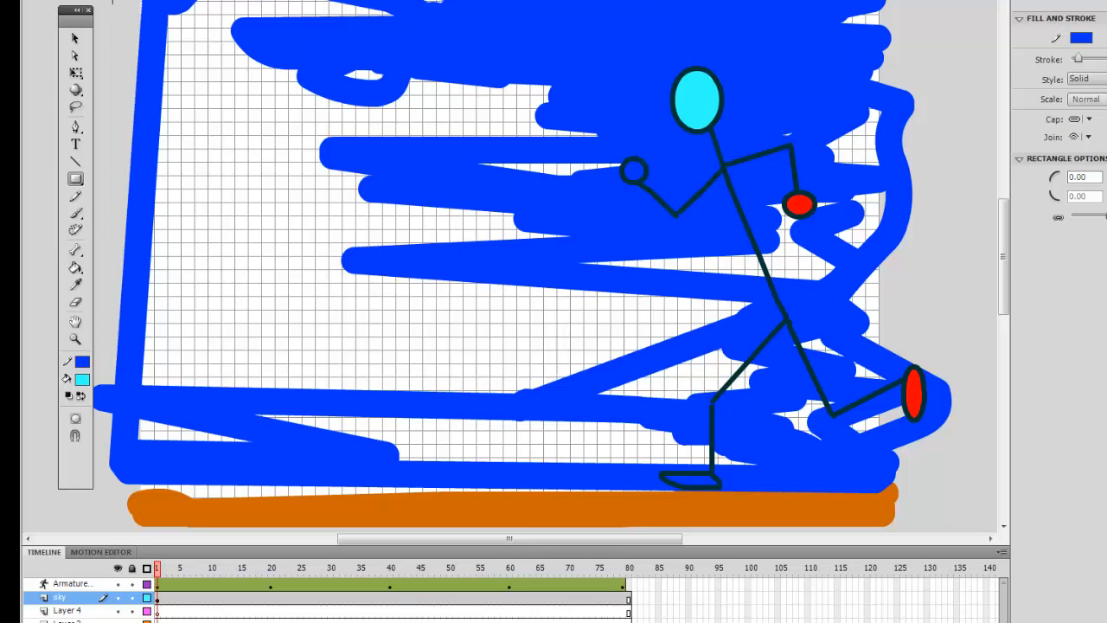
pyautogui.moveTo(139, 2)
pyautogui.mouseDown()
pyautogui.moveTo(714, 304)
pyautogui.moveTo(843, 455)
pyautogui.moveTo(882, 485)
pyautogui.mouseUp()
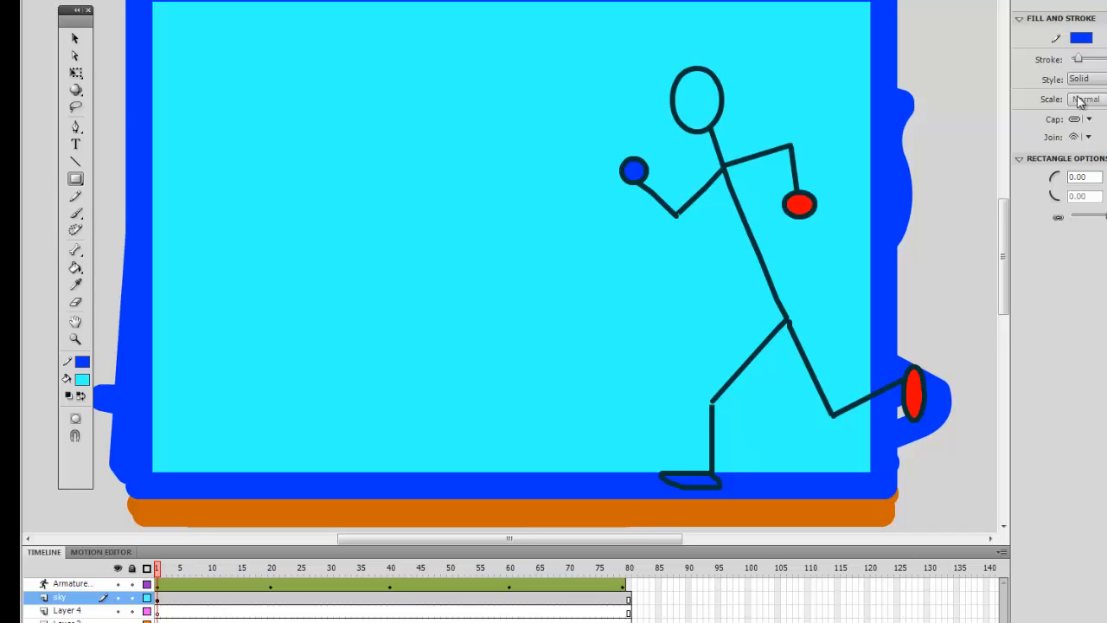
pyautogui.click(1106, 38)
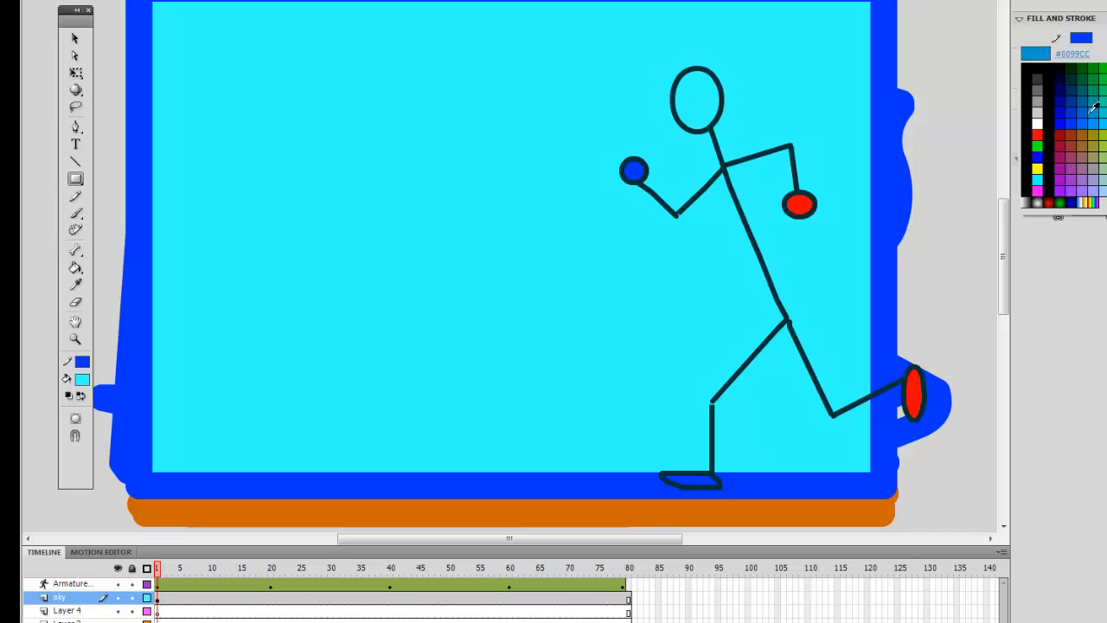
pyautogui.click(1059, 110)
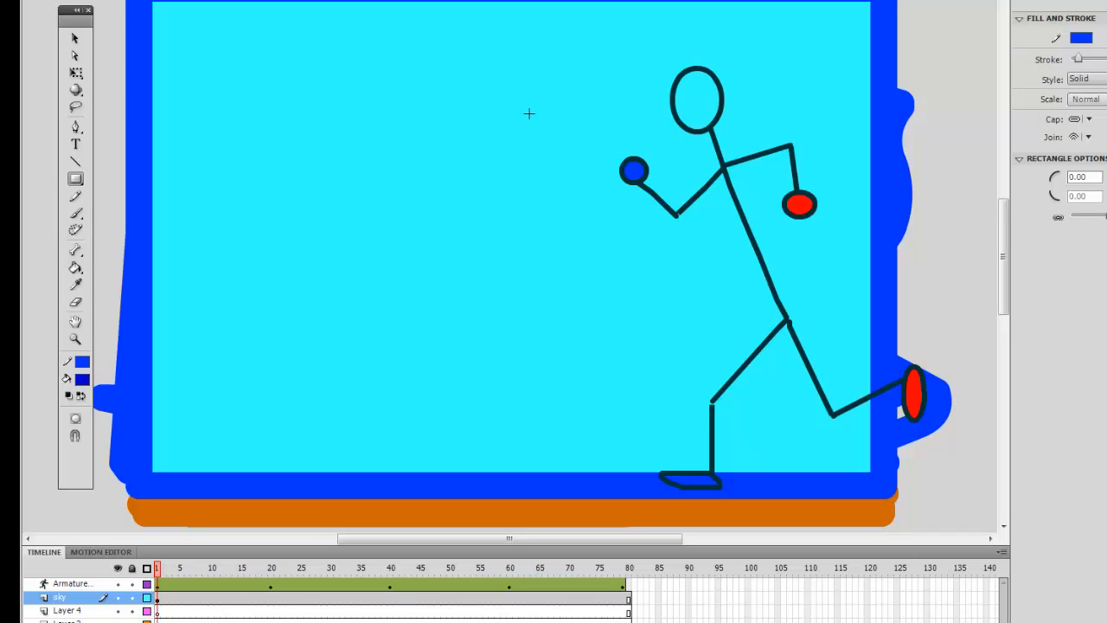
pyautogui.click(75, 267)
pyautogui.click(1106, 38)
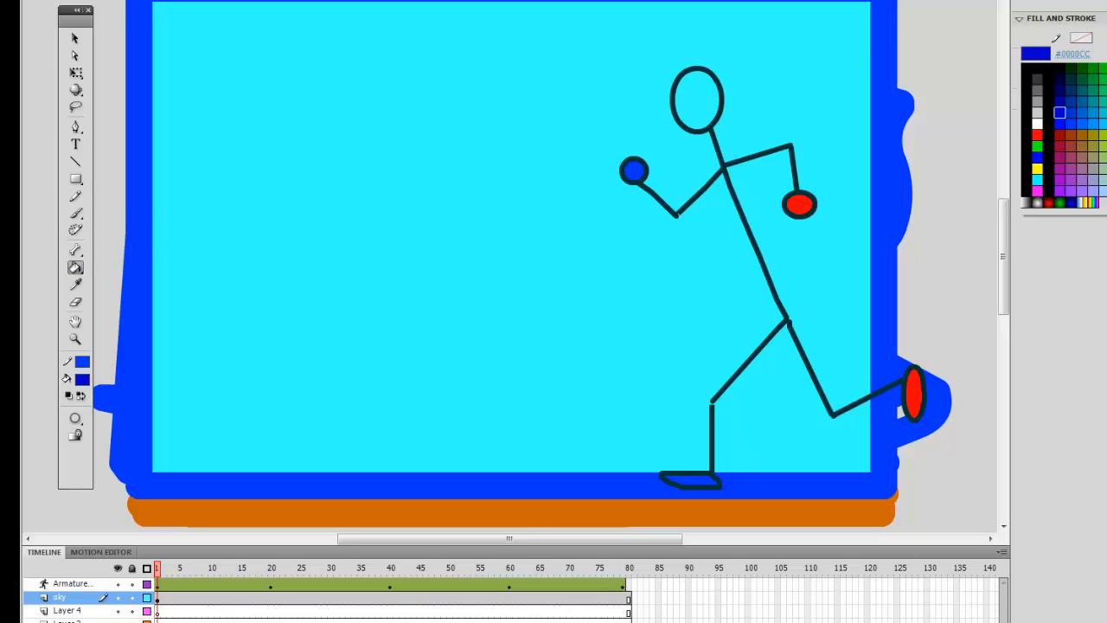
pyautogui.click(388, 201)
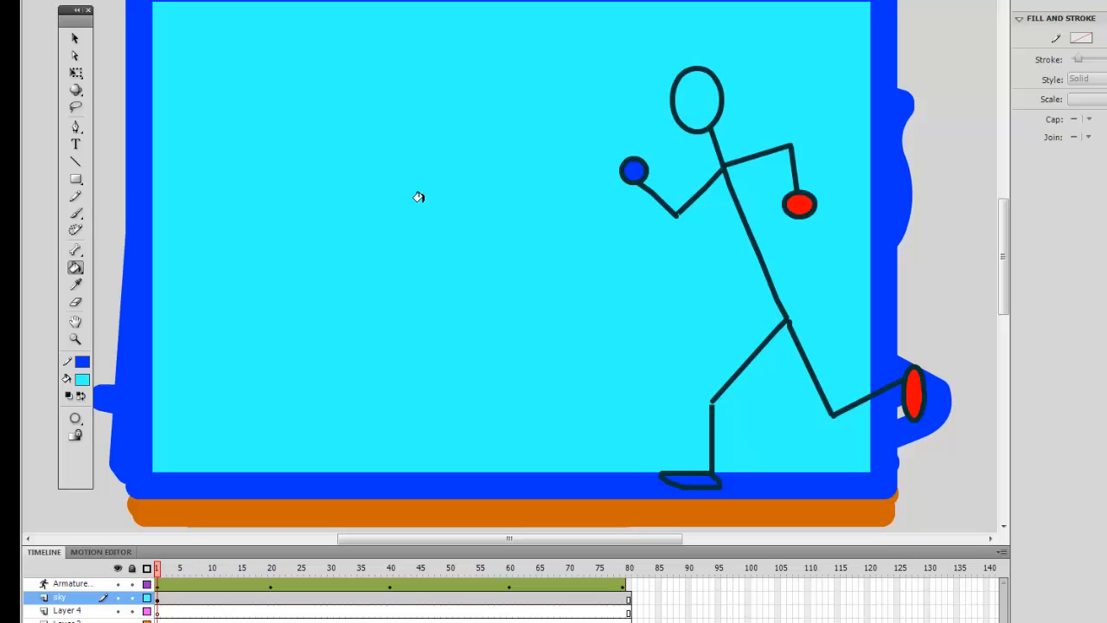
# Step: Rename Layer 4 as clouds
pyautogui.click(89, 610)
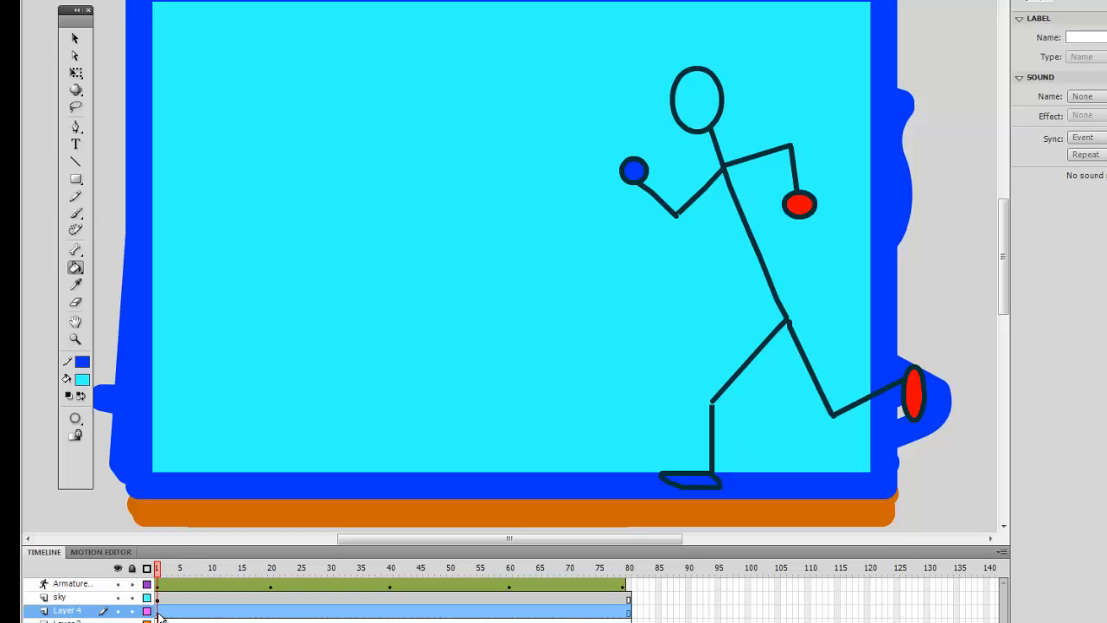
pyautogui.click(158, 615)
pyautogui.click(78, 612)
pyautogui.doubleClick(80, 611)
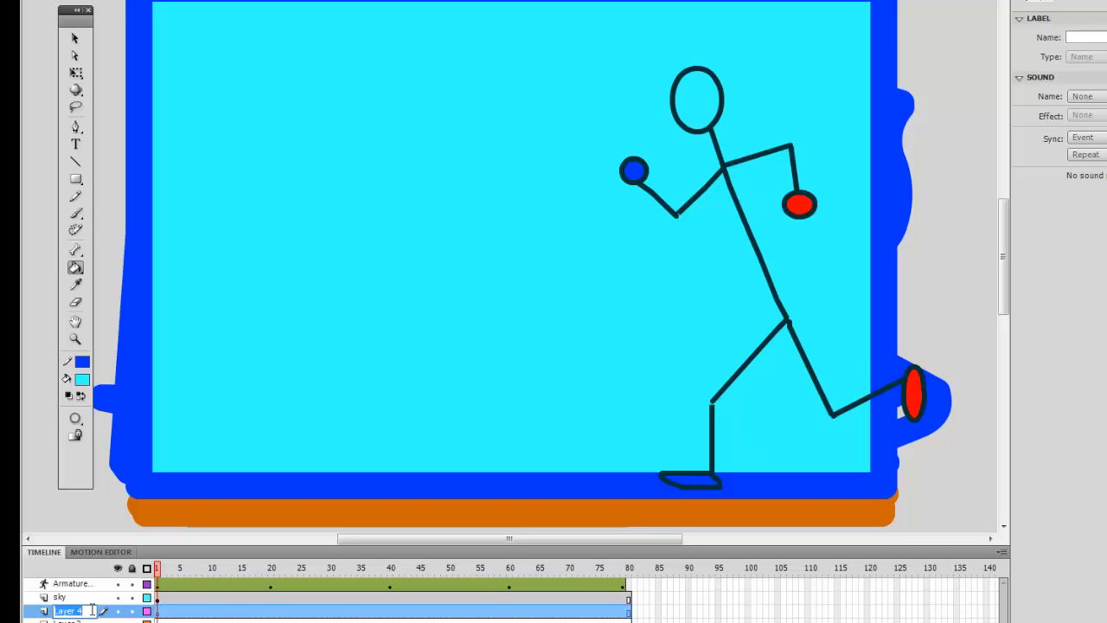
pyautogui.write('clouds')
# Step: On the clouds layer at frame 1, draw four closed white Pencil outlines as clouds across the upper part of the sky
pyautogui.click(75, 197)
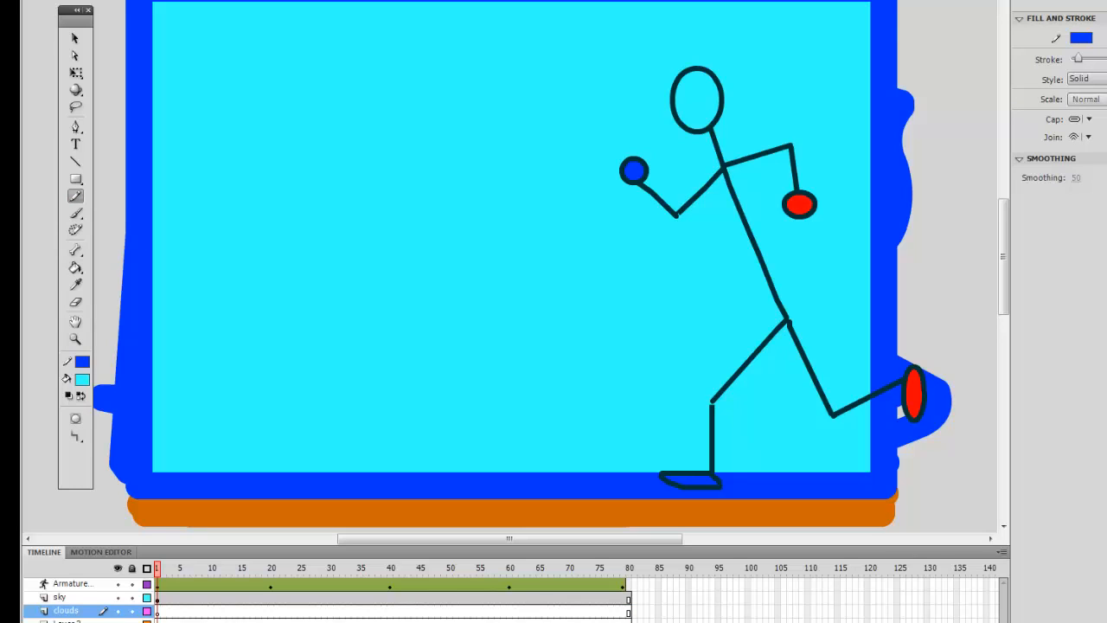
pyautogui.click(1080, 37)
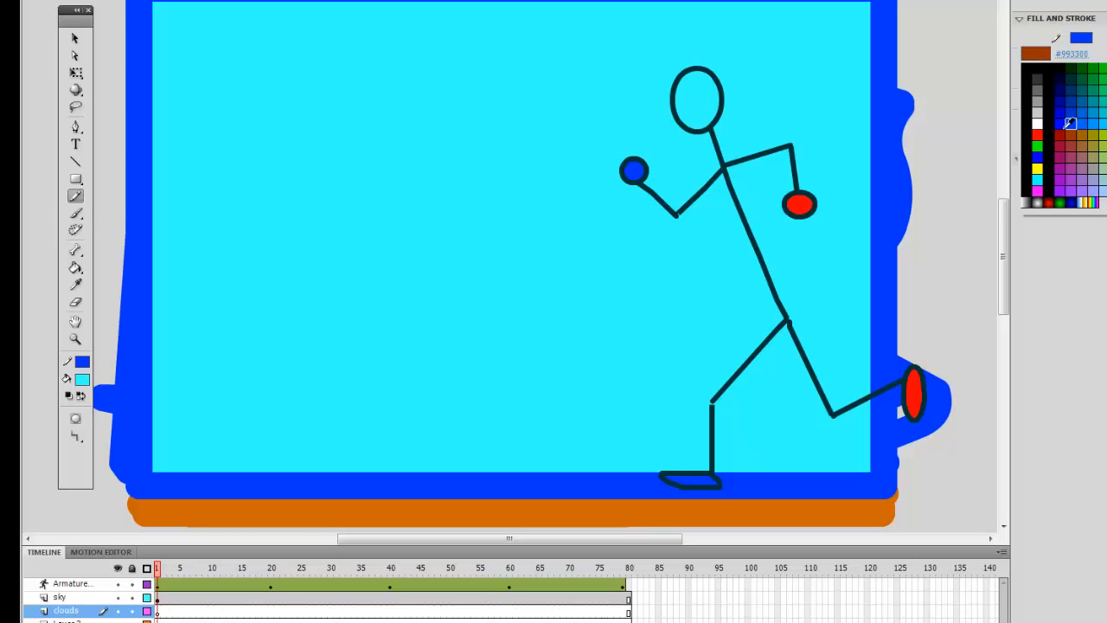
pyautogui.click(1038, 122)
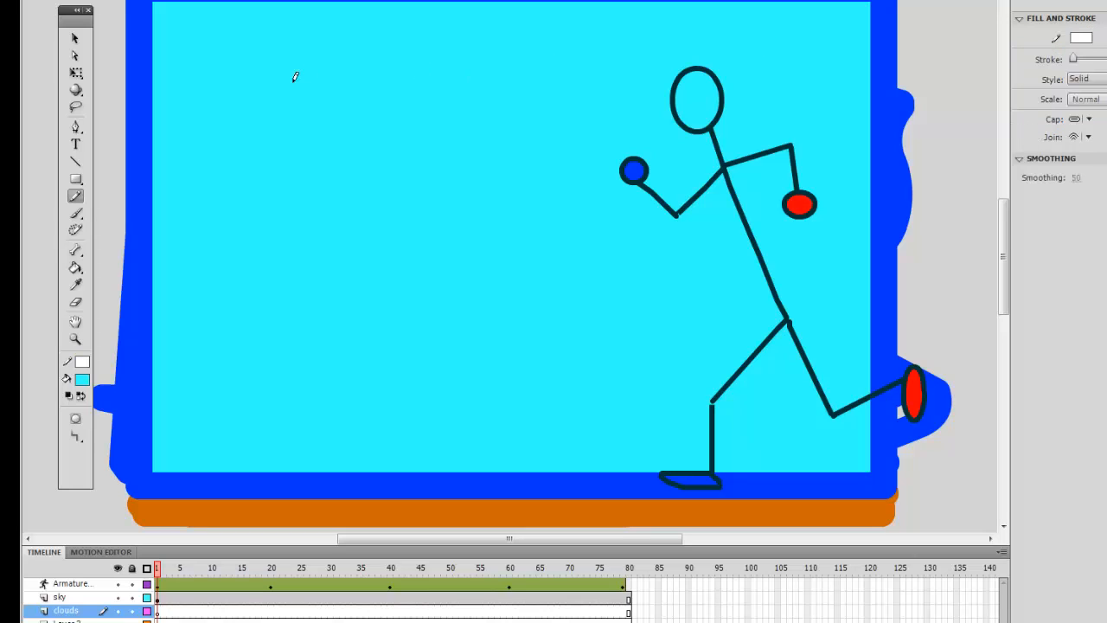
pyautogui.moveTo(222, 97)
pyautogui.mouseDown()
pyautogui.moveTo(348, 104)
pyautogui.moveTo(370, 125)
pyautogui.moveTo(278, 151)
pyautogui.moveTo(225, 97)
pyautogui.mouseUp()
pyautogui.moveTo(561, 60)
pyautogui.mouseDown()
pyautogui.moveTo(518, 66)
pyautogui.moveTo(461, 136)
pyautogui.moveTo(563, 131)
pyautogui.moveTo(601, 82)
pyautogui.moveTo(560, 62)
pyautogui.mouseUp()
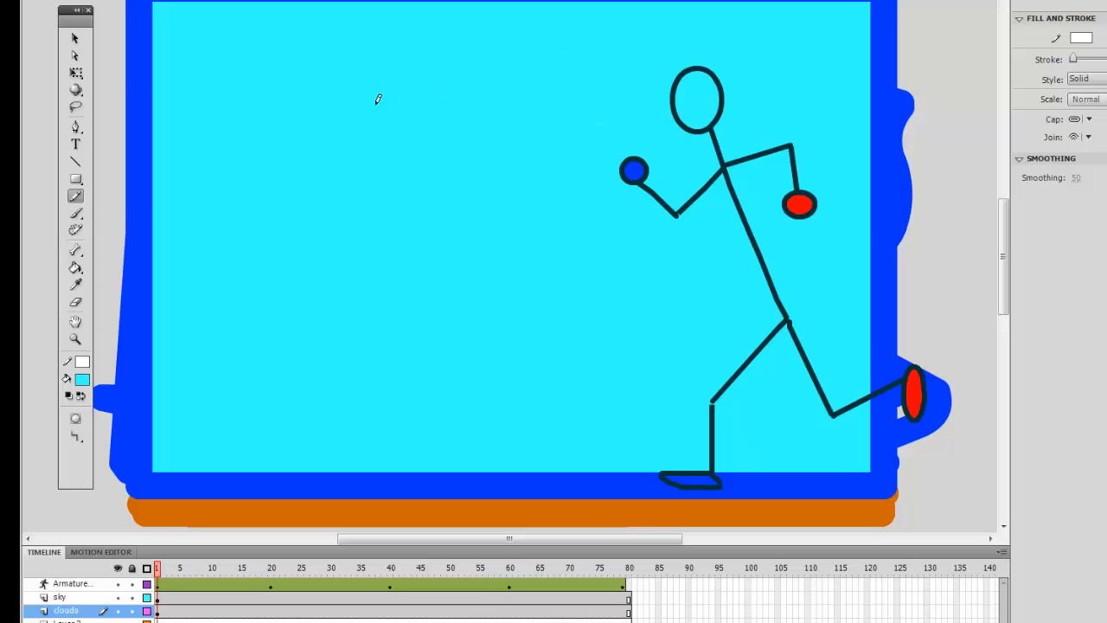
pyautogui.moveTo(388, 100)
pyautogui.mouseDown()
pyautogui.moveTo(365, 159)
pyautogui.moveTo(421, 202)
pyautogui.moveTo(443, 126)
pyautogui.moveTo(389, 101)
pyautogui.mouseUp()
pyautogui.moveTo(807, 41)
pyautogui.mouseDown()
pyautogui.moveTo(787, 80)
pyautogui.moveTo(838, 114)
pyautogui.moveTo(874, 76)
pyautogui.moveTo(850, 51)
pyautogui.moveTo(818, 41)
pyautogui.mouseUp()
# Step: Reorder the layers with the Armature layer uppermost, clouds directly beneath Layer 3, and sky below Layer 1
pyautogui.click(80, 585)
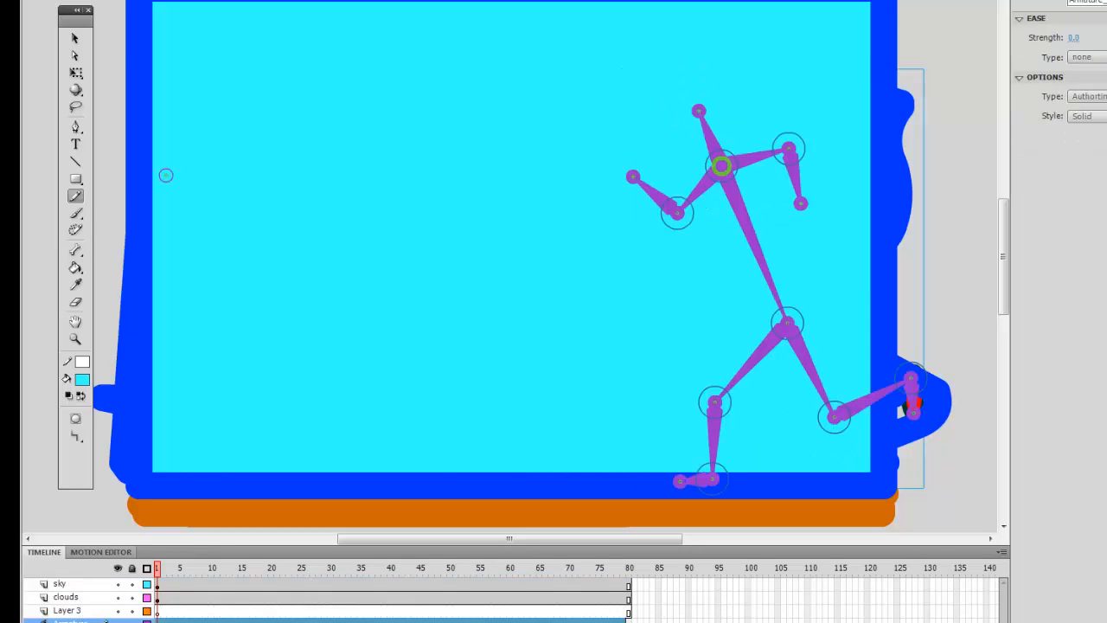
pyautogui.moveTo(71, 622); pyautogui.dragTo(83, 620)
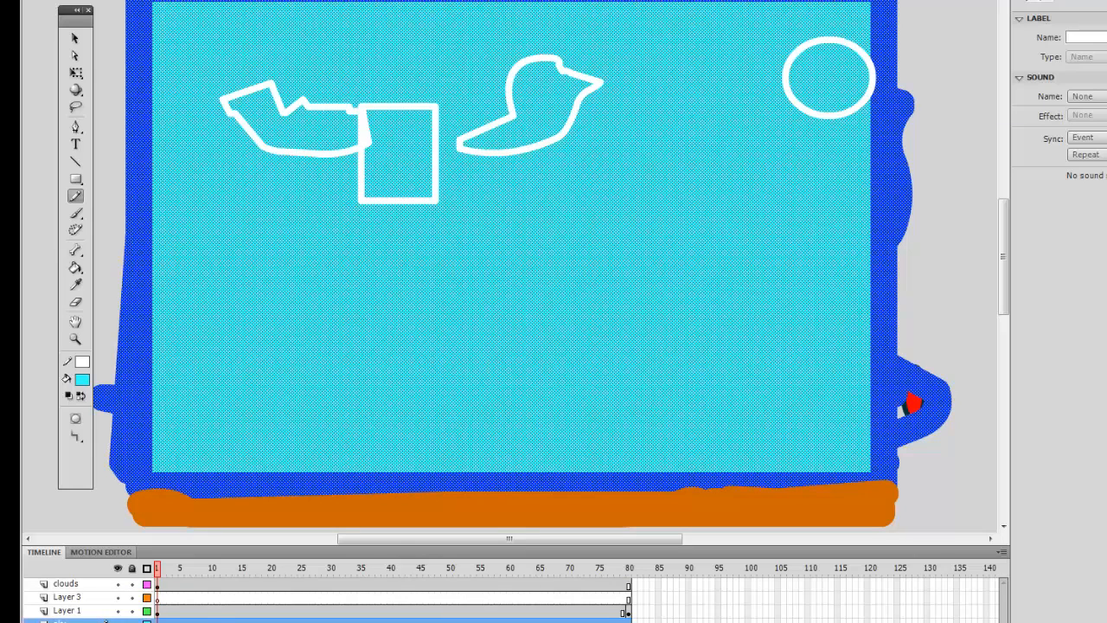
pyautogui.moveTo(106, 619); pyautogui.dragTo(91, 597)
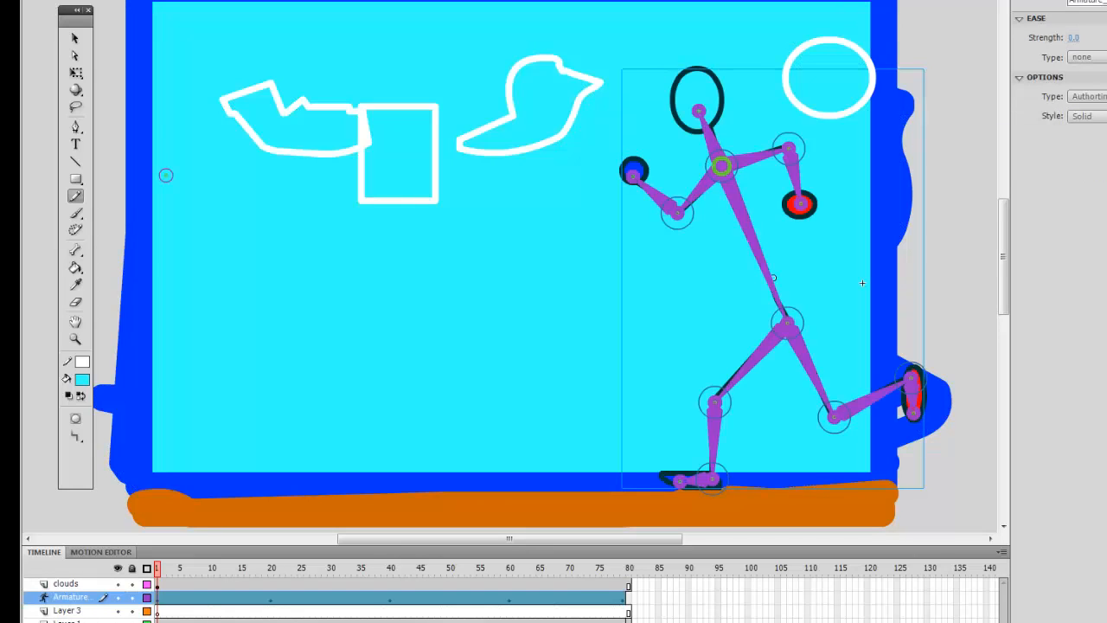
pyautogui.moveTo(74, 594); pyautogui.dragTo(80, 593)
pyautogui.click(80, 584)
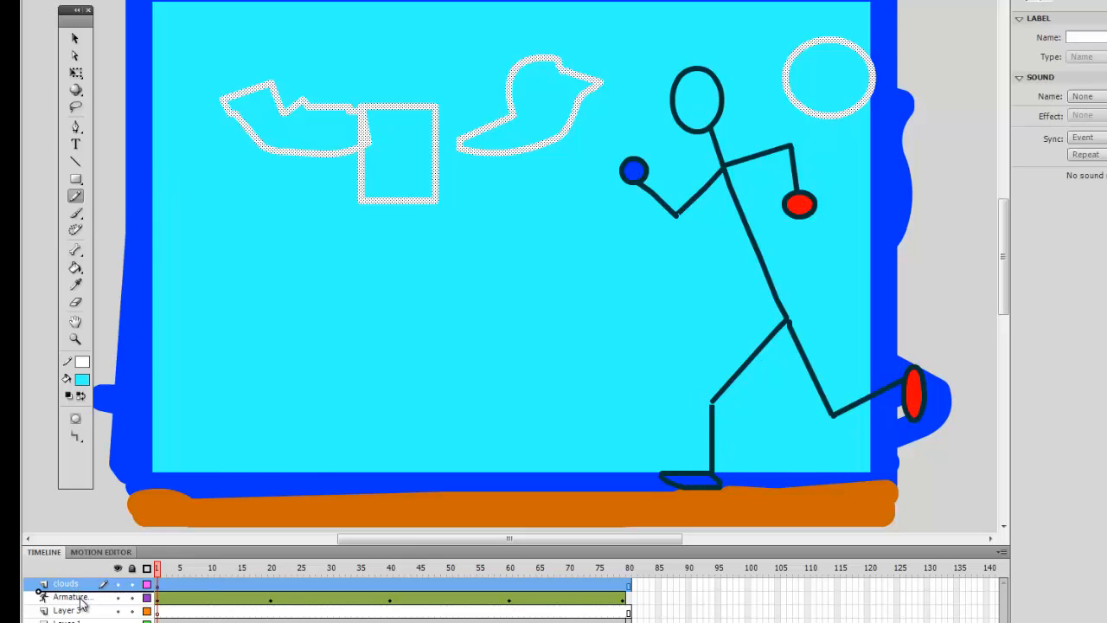
pyautogui.moveTo(82, 601); pyautogui.dragTo(82, 615)
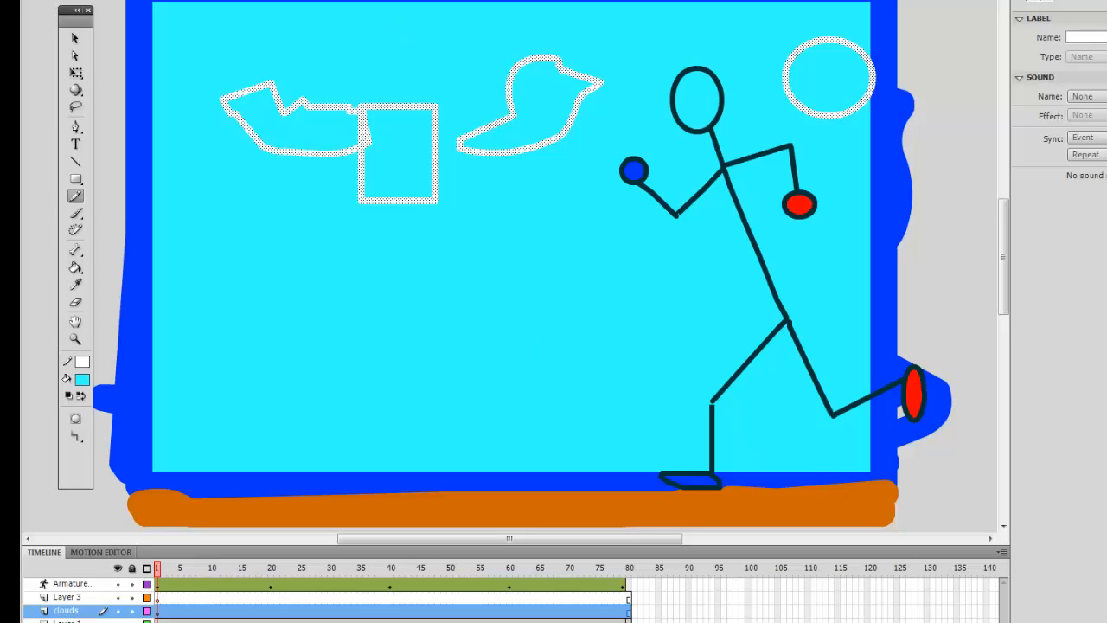
# Step: Test the movie to watch the run against the background, and close the preview window
pyautogui.click(320, 0)
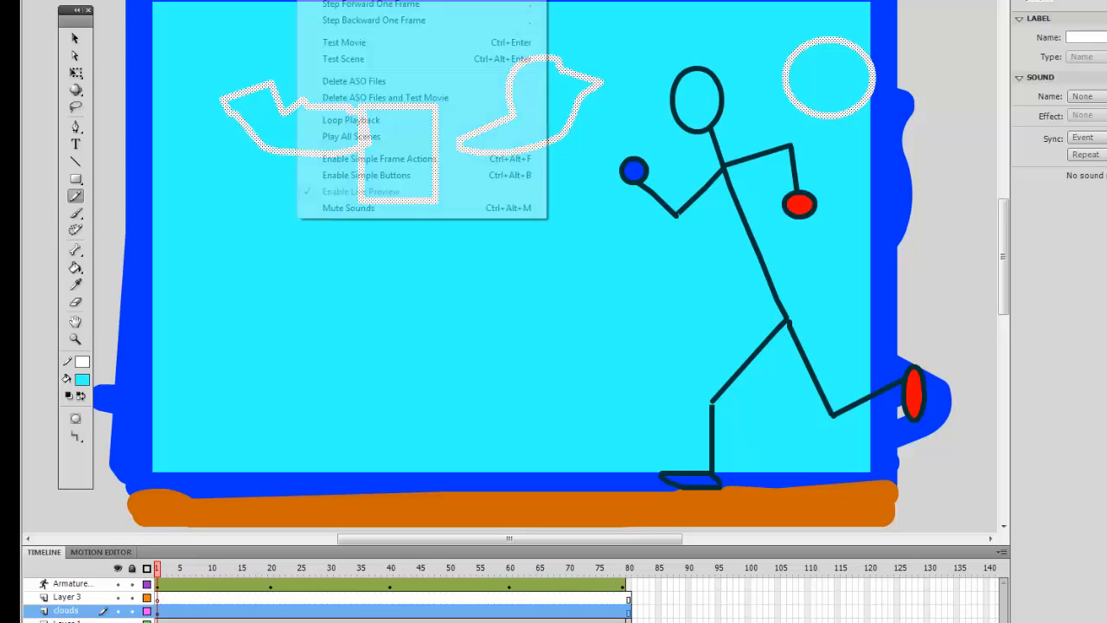
pyautogui.click(343, 43)
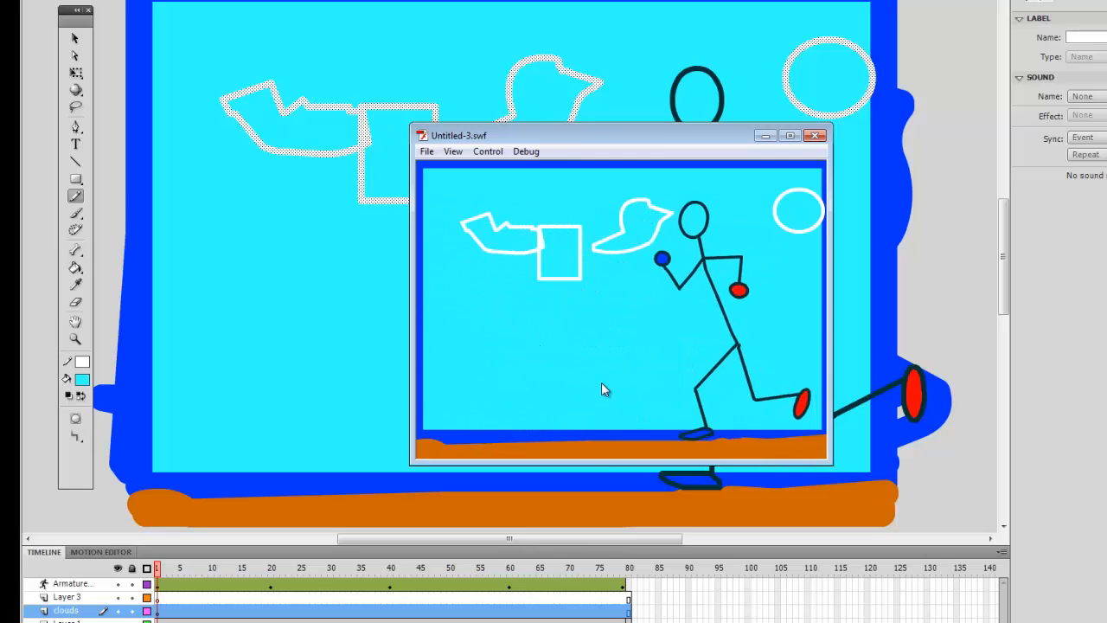
pyautogui.click(816, 137)
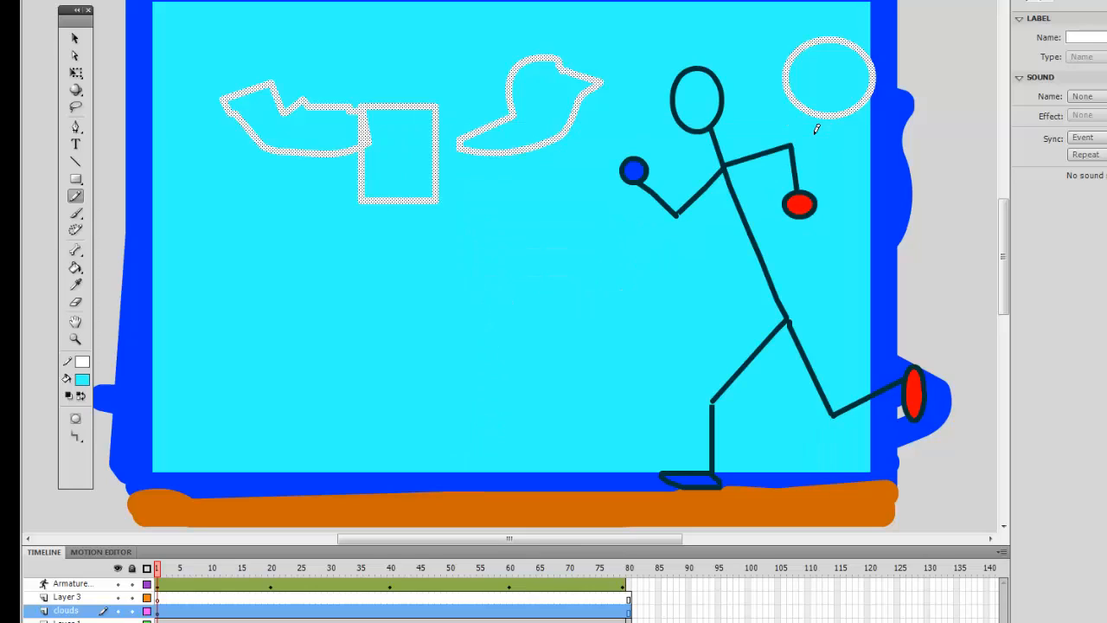